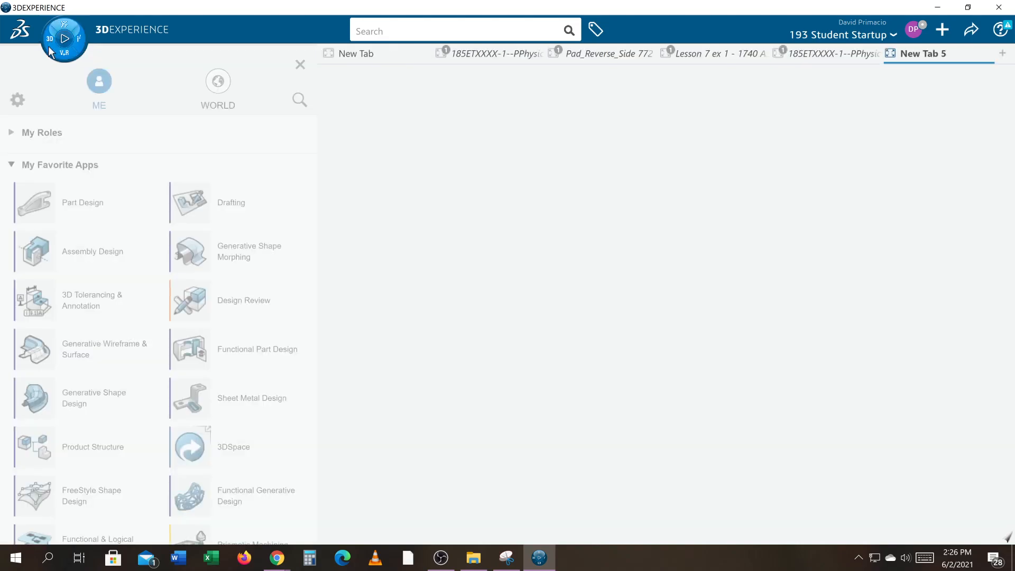
Create a new Generative Shape Design part and start a circle-profile sweep with the Center and radius subtype.
click(37, 397)
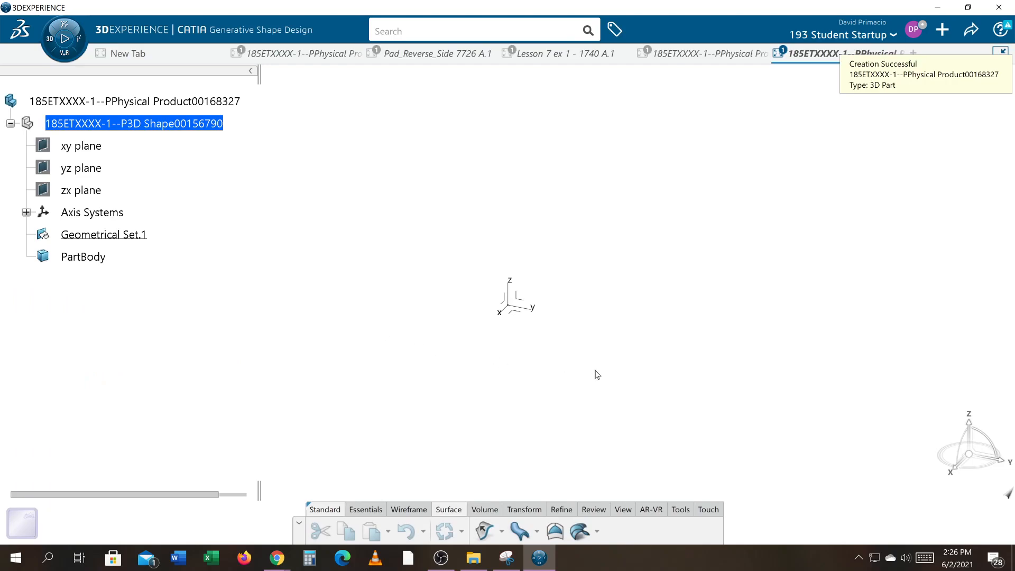
mouse_move(595, 373)
middle_down()
mouse_move(546, 401)
mouse_move(465, 388)
mouse_move(549, 357)
mouse_move(546, 347)
middle_up()
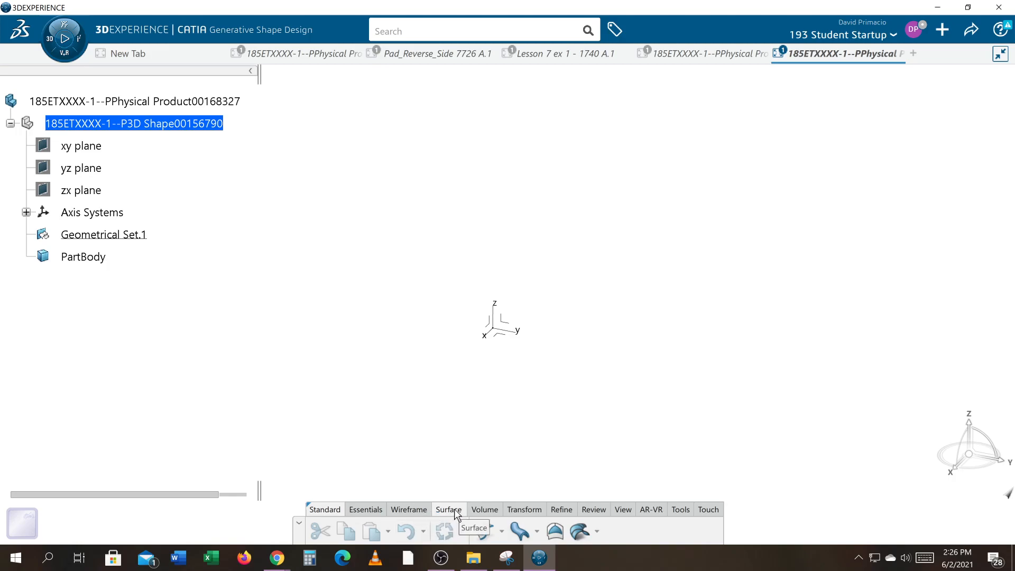
click(519, 531)
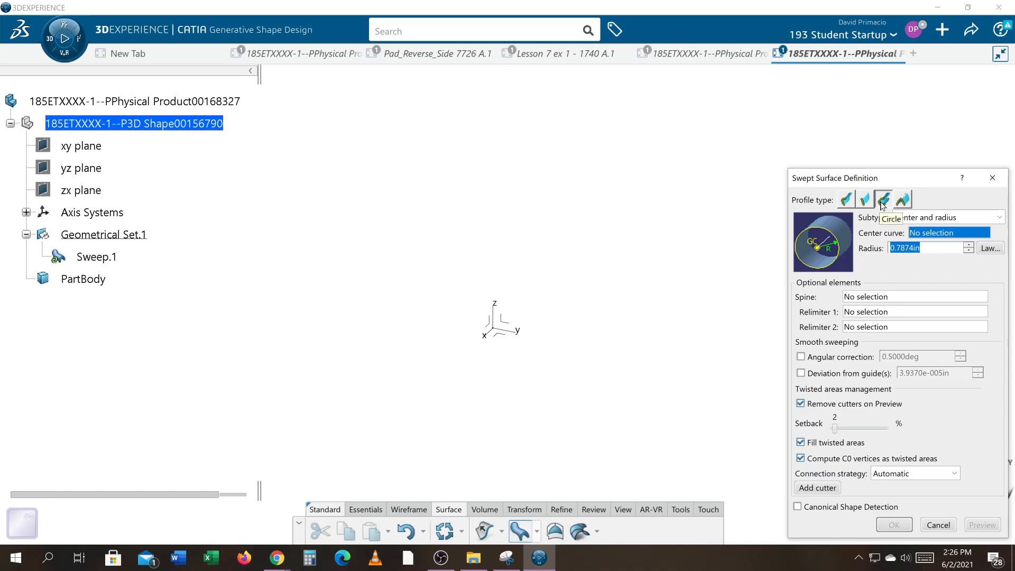
Create a point-point line as the sweep's center curve, placing its first point at the origin.
right_click(932, 235)
mouse_move(951, 242)
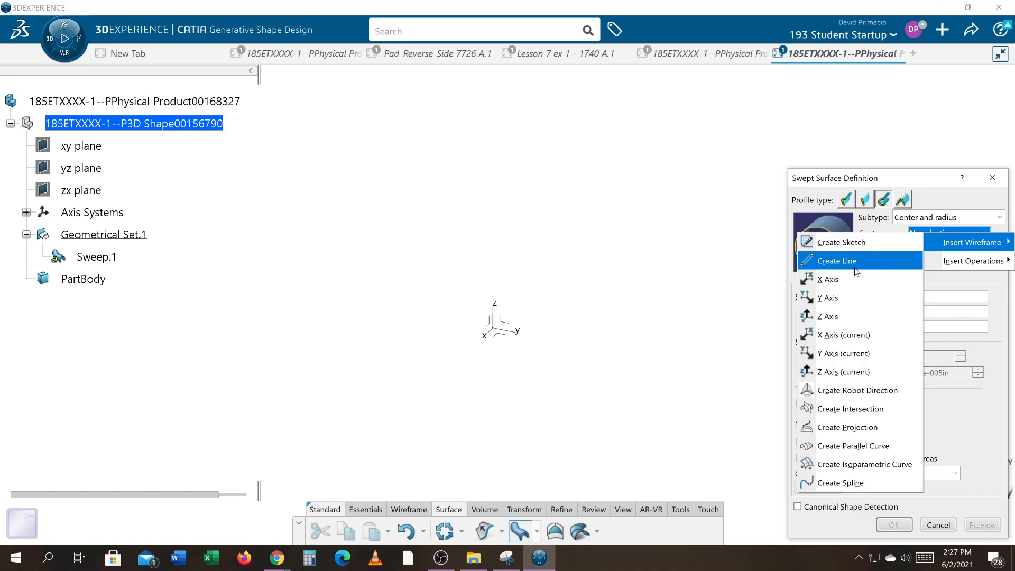
click(856, 270)
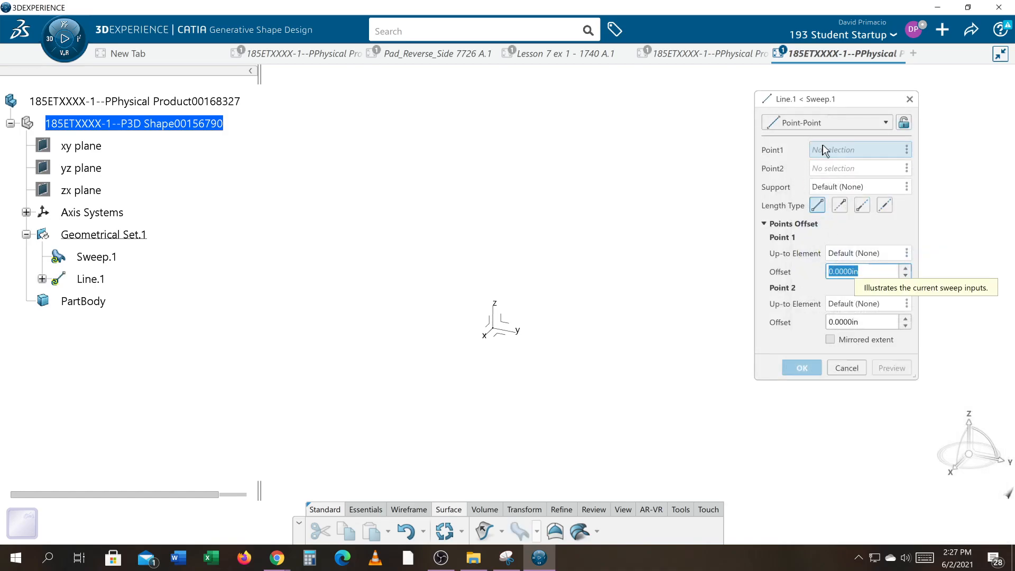
right_click(825, 150)
mouse_move(827, 157)
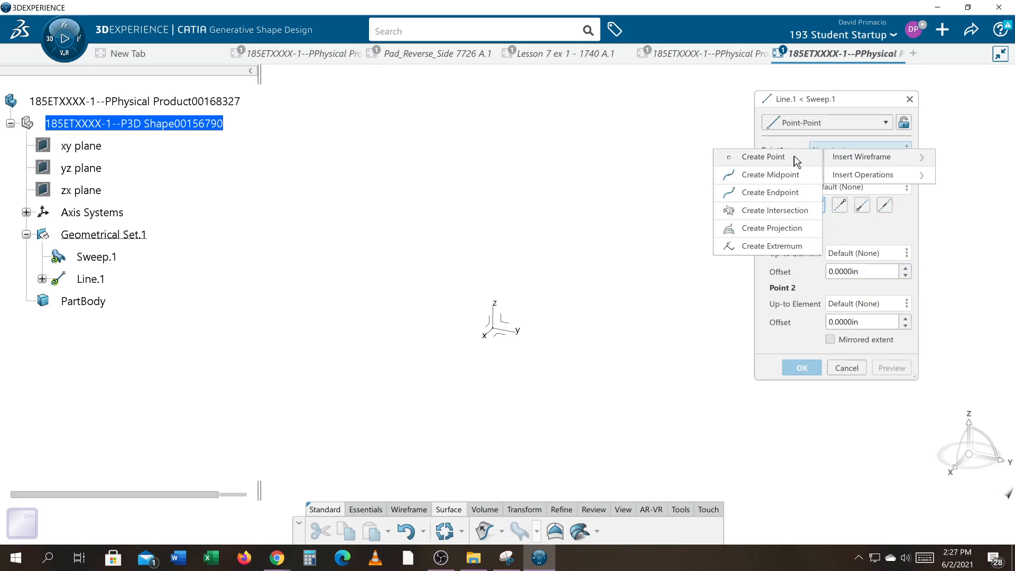
click(796, 158)
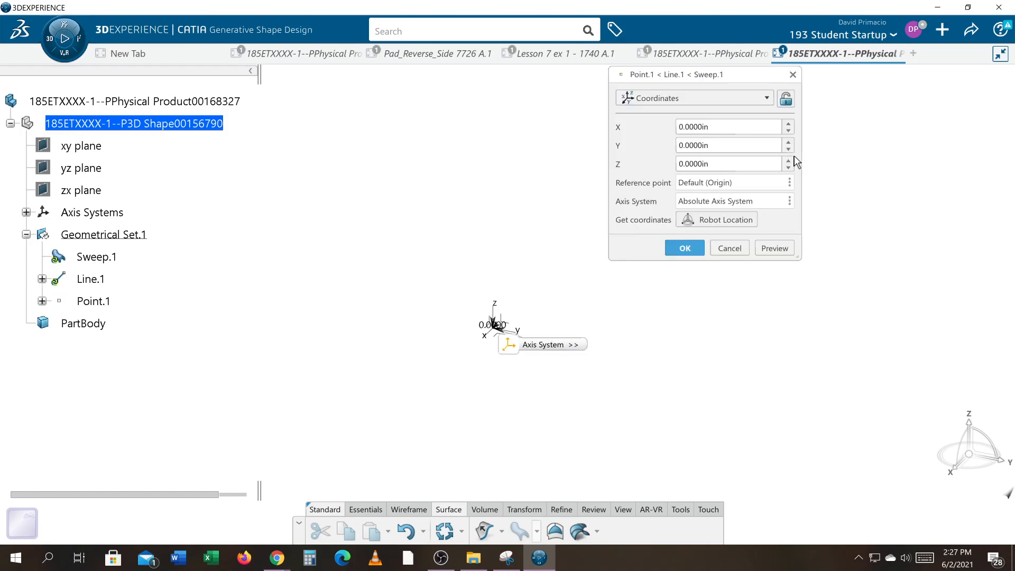
click(684, 249)
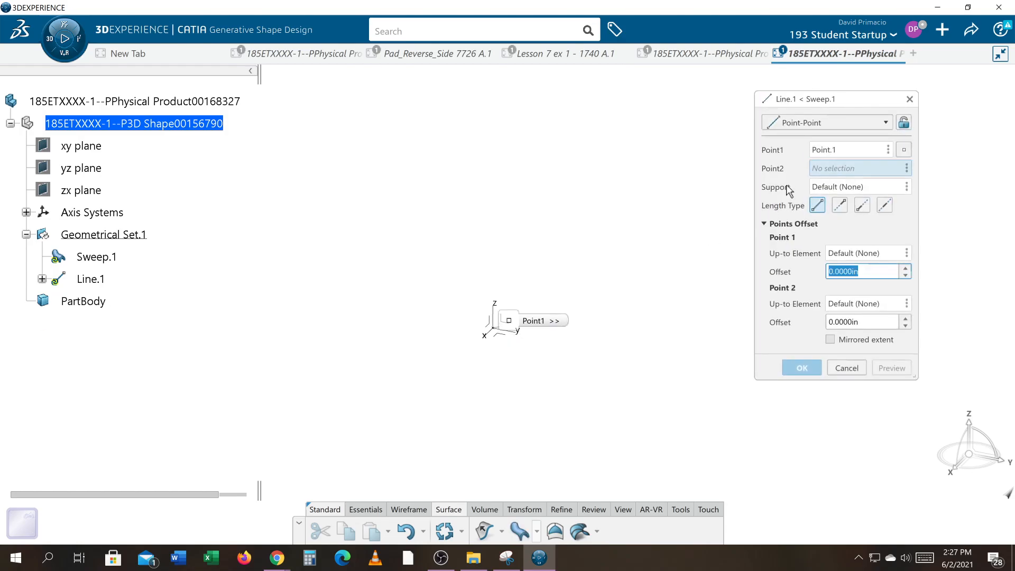
Place the line's second point at X 0, Y 0, Z 10 in and complete the circular sweep along the line.
right_click(824, 169)
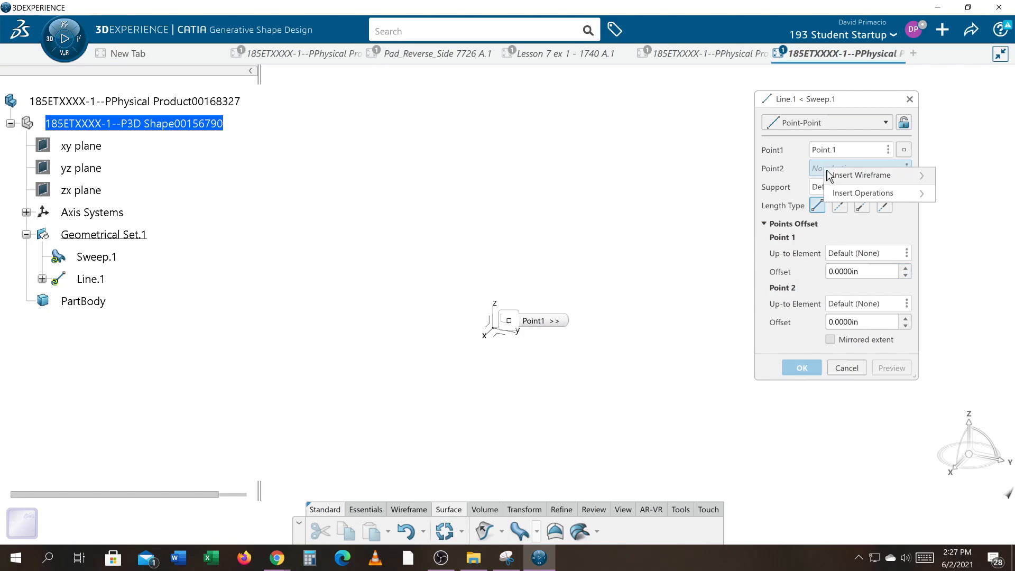
mouse_move(835, 175)
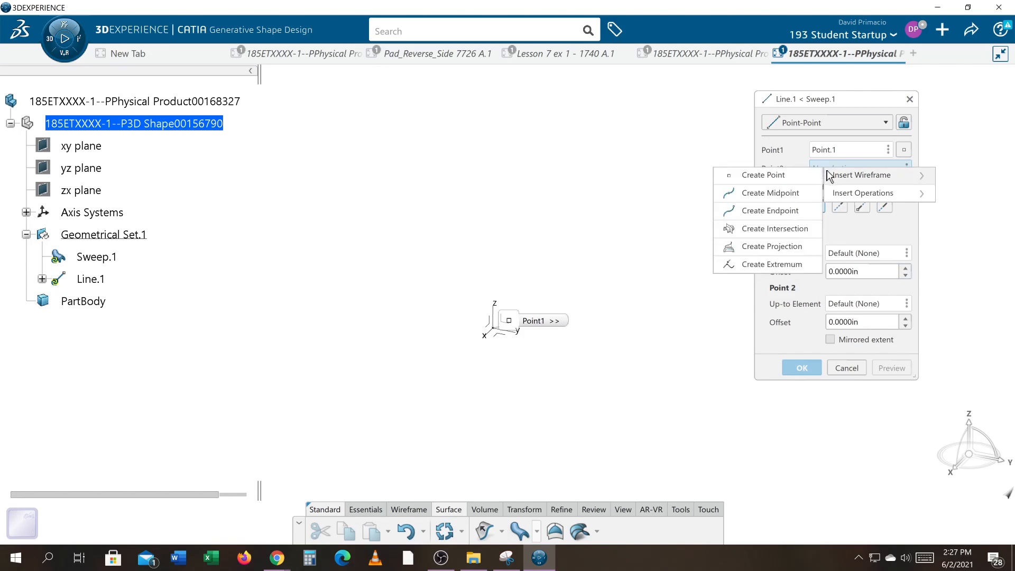
click(781, 177)
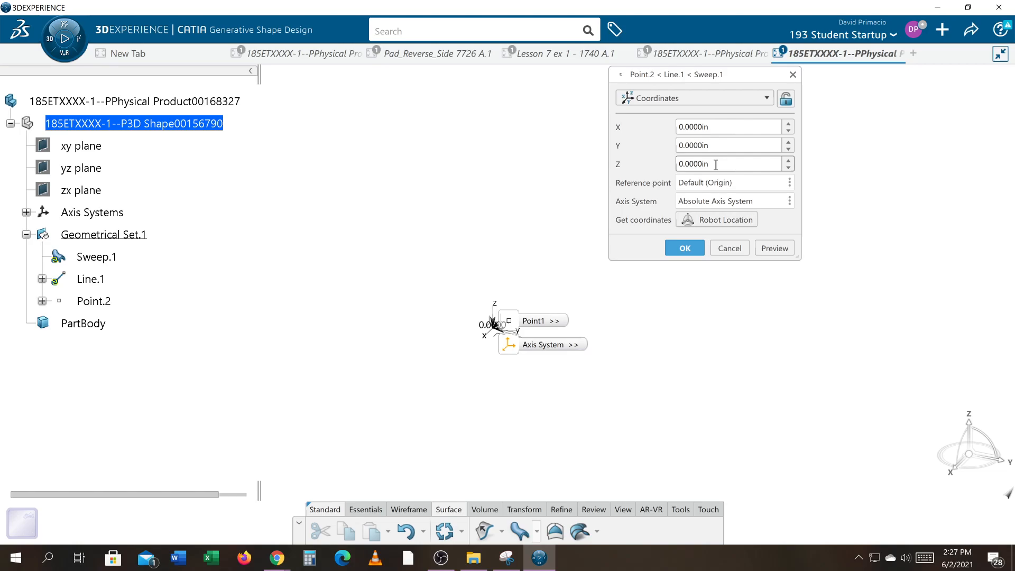
drag(716, 164, 643, 165)
text(10)
click(770, 249)
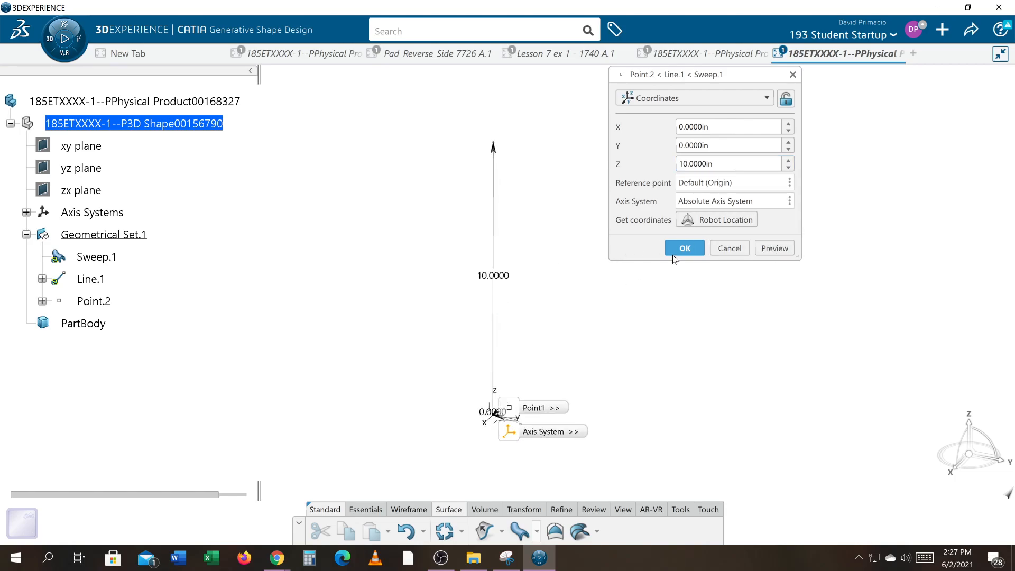
click(684, 248)
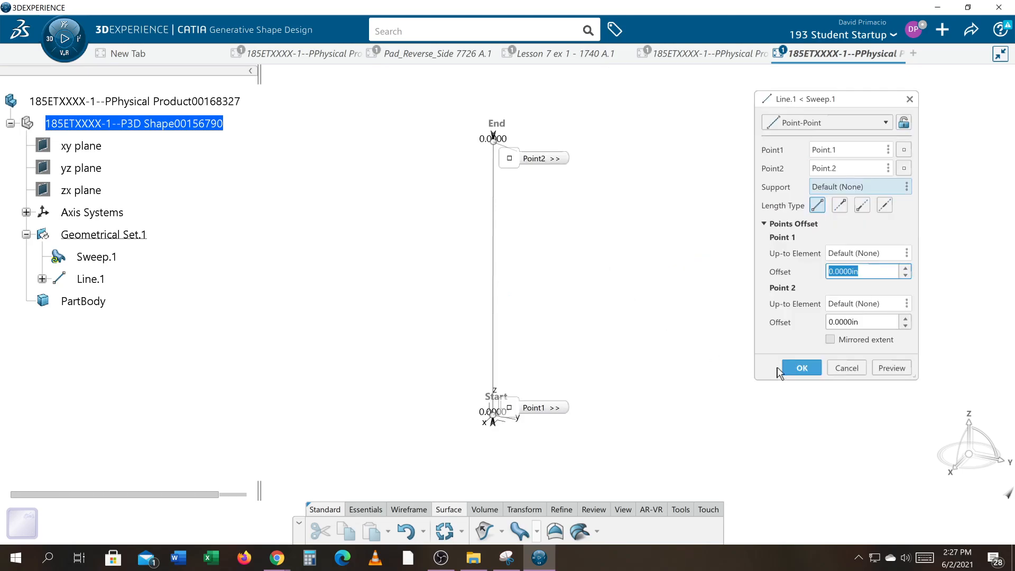
click(791, 367)
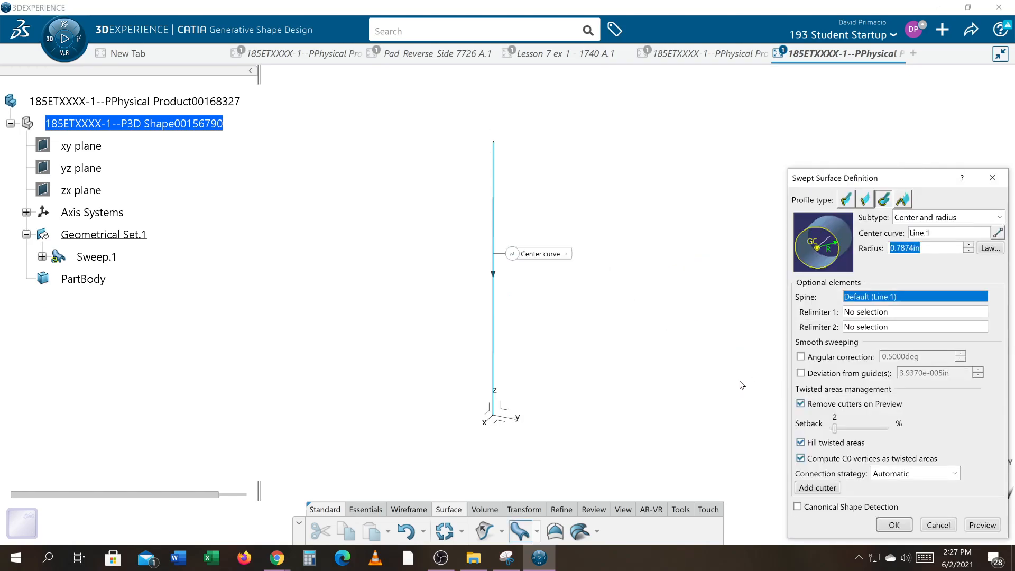
click(893, 524)
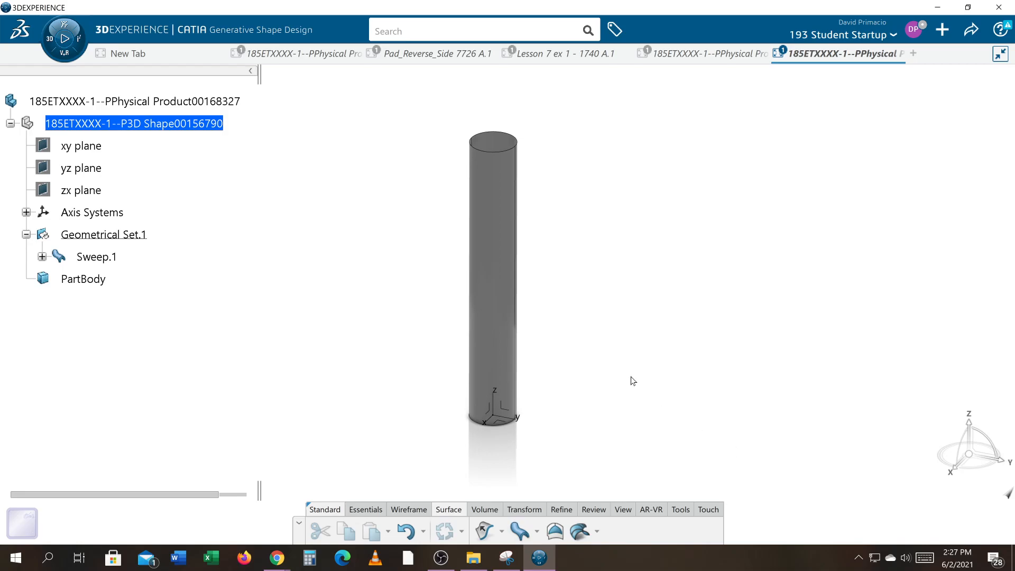
Set the circular sweep's radius to 3/8 in.
mouse_move(607, 376)
middle_down()
mouse_move(582, 375)
mouse_move(580, 390)
middle_up()
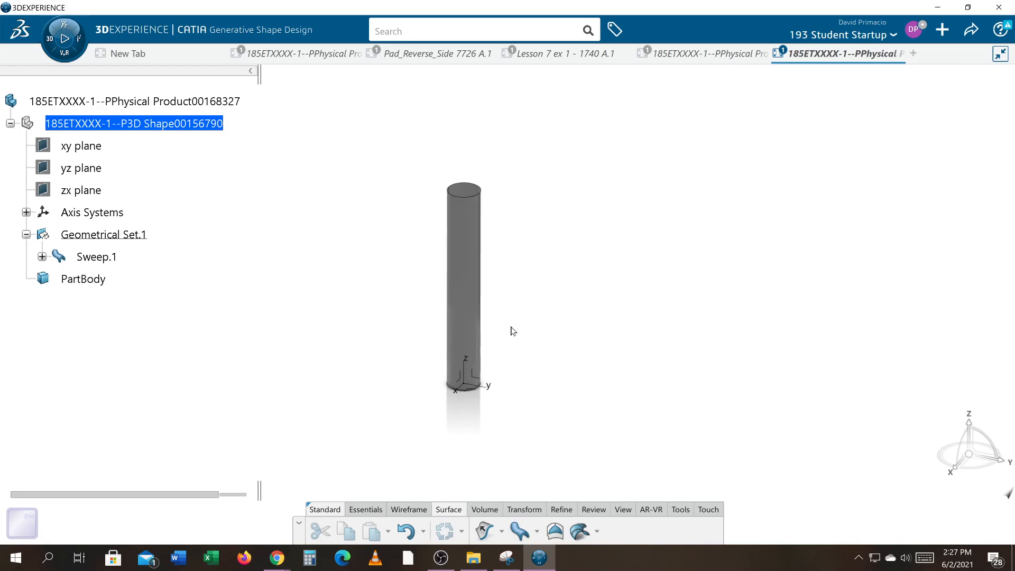
double_click(462, 321)
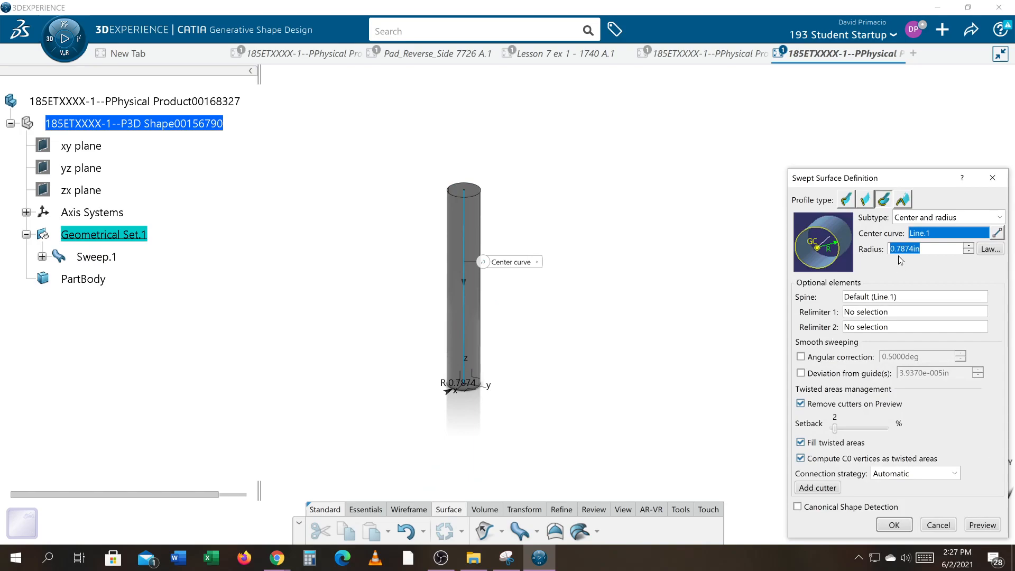
text(3/8)
key(Return)
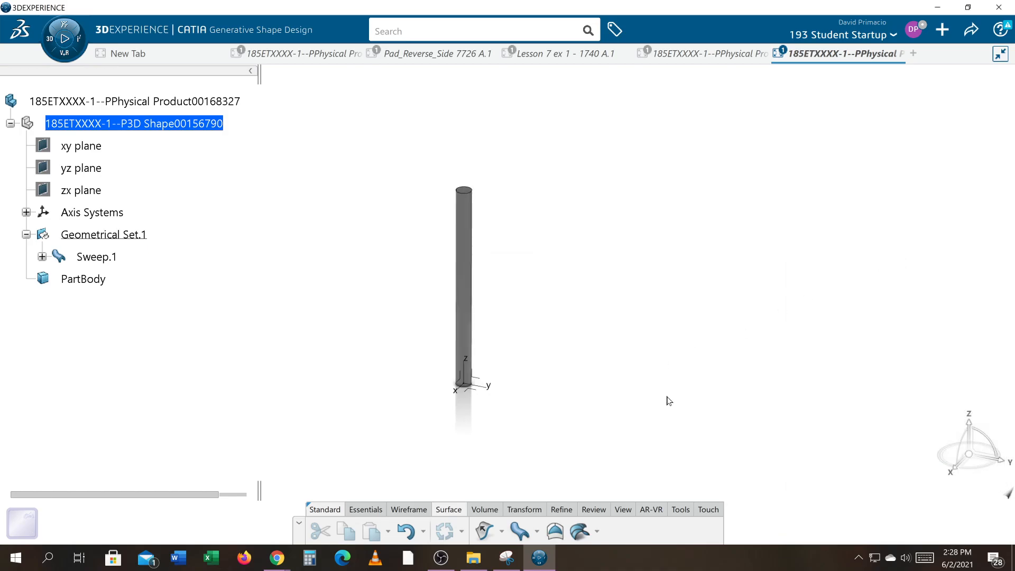
Start a rectangular pattern of the swept tube with the absolute axis system's Y axis as first direction.
middle_drag(668, 428, 600, 403)
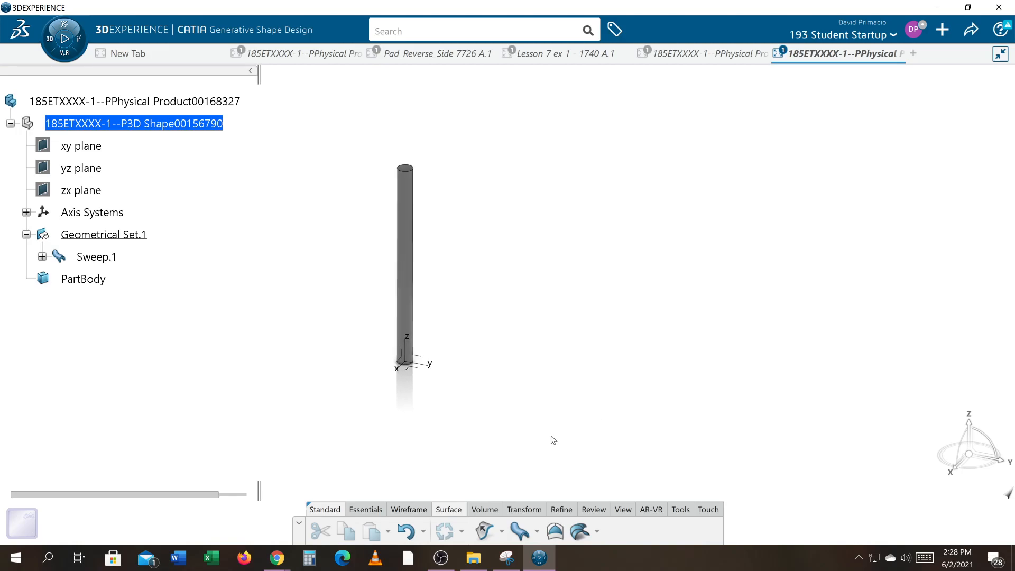
click(524, 509)
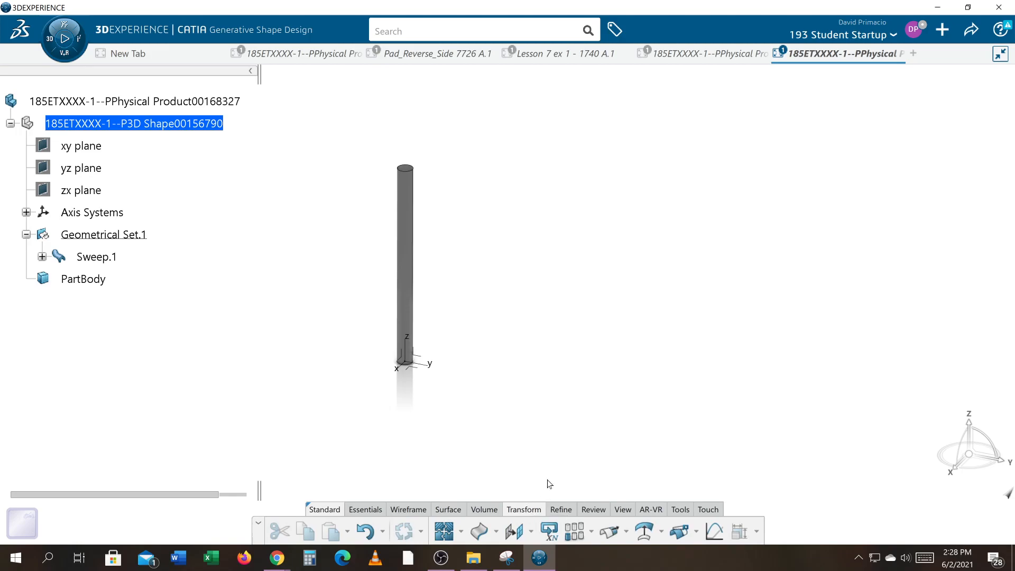
click(576, 531)
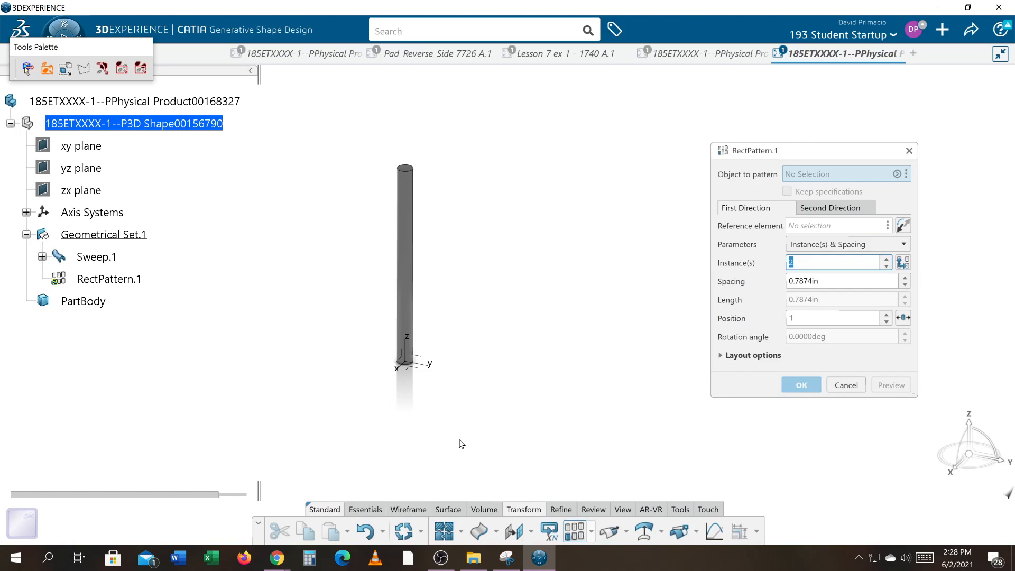
click(114, 258)
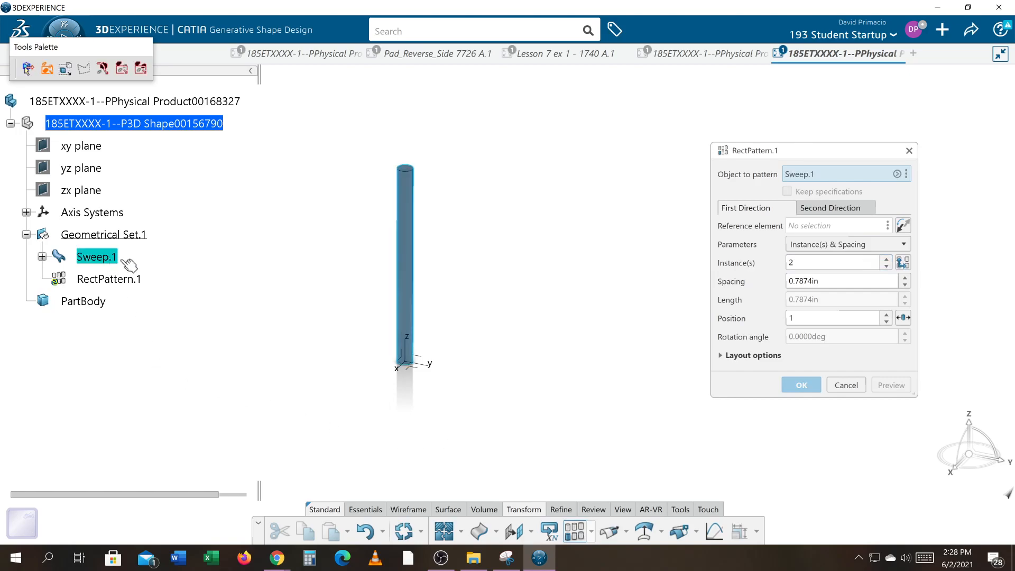
click(750, 180)
click(792, 182)
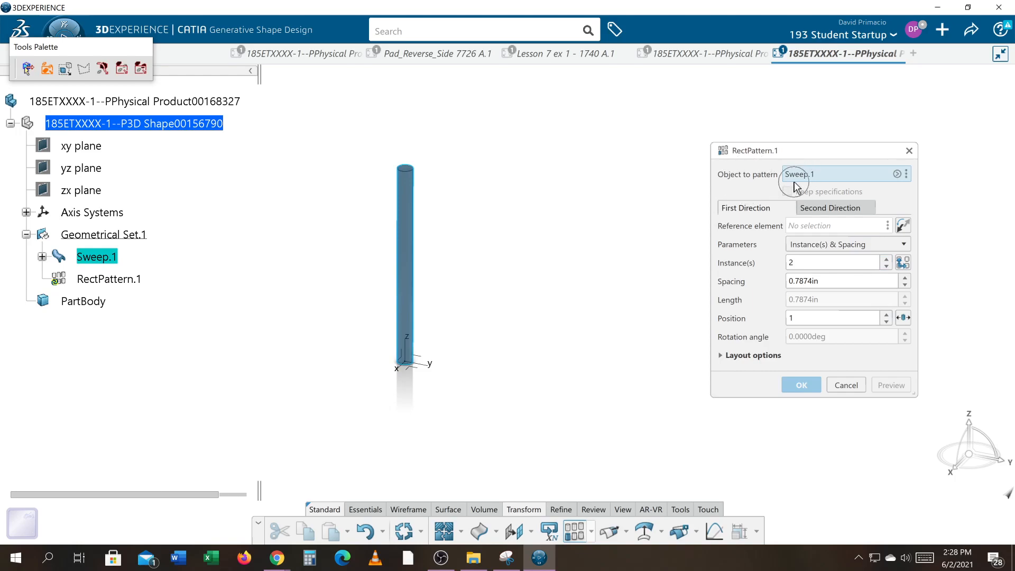
click(799, 231)
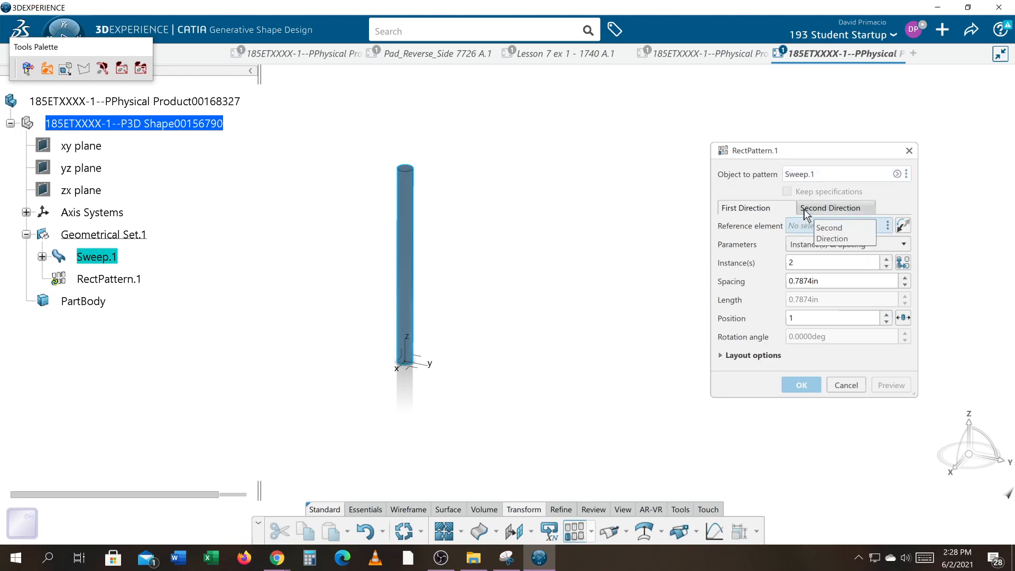
click(431, 365)
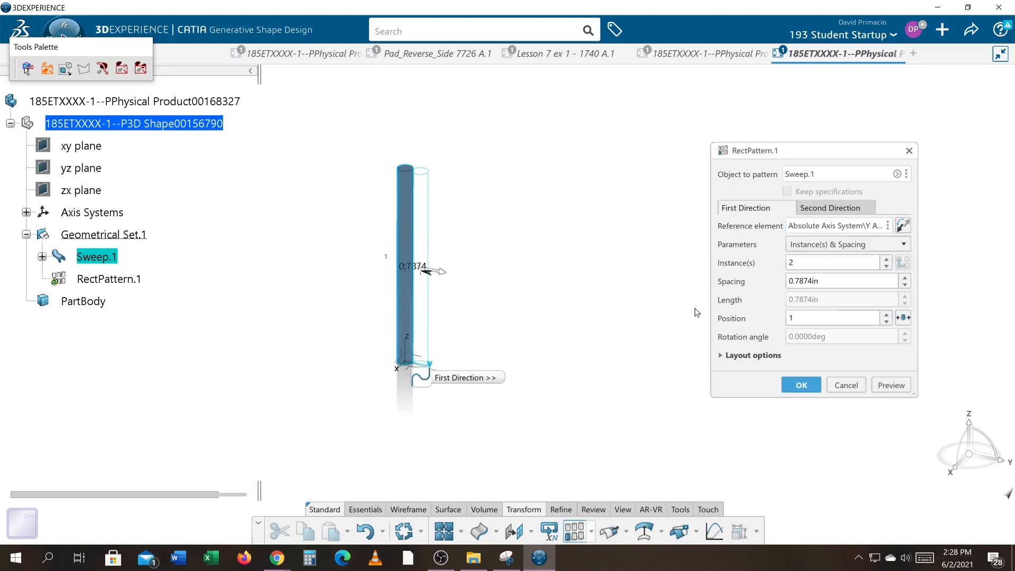
Set the pattern spacing to 10 in with 2 instances and complete the rectangular pattern.
drag(825, 281, 757, 288)
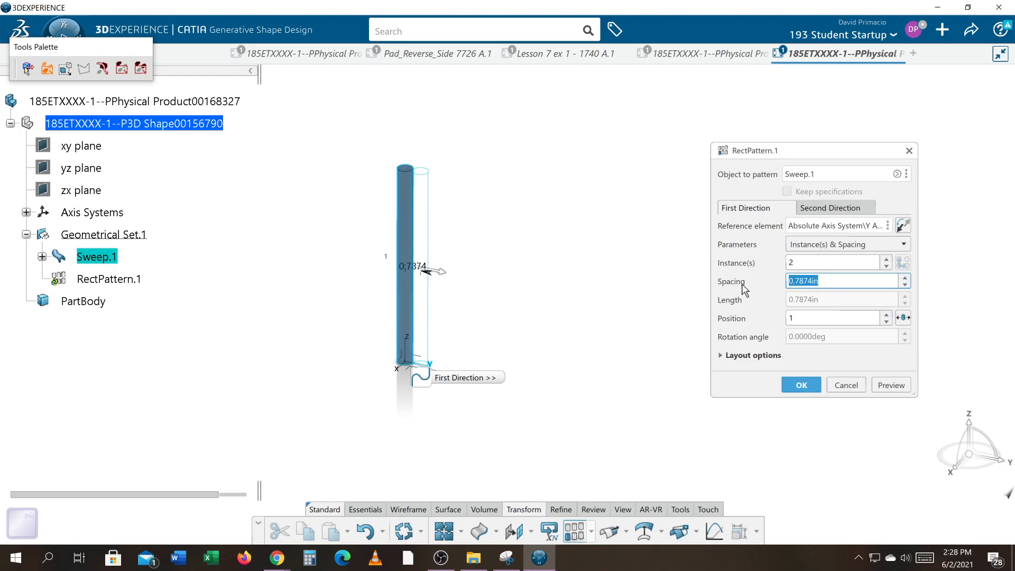
text(5)
double_click(801, 286)
text(10)
click(891, 385)
middle_drag(632, 410, 617, 423)
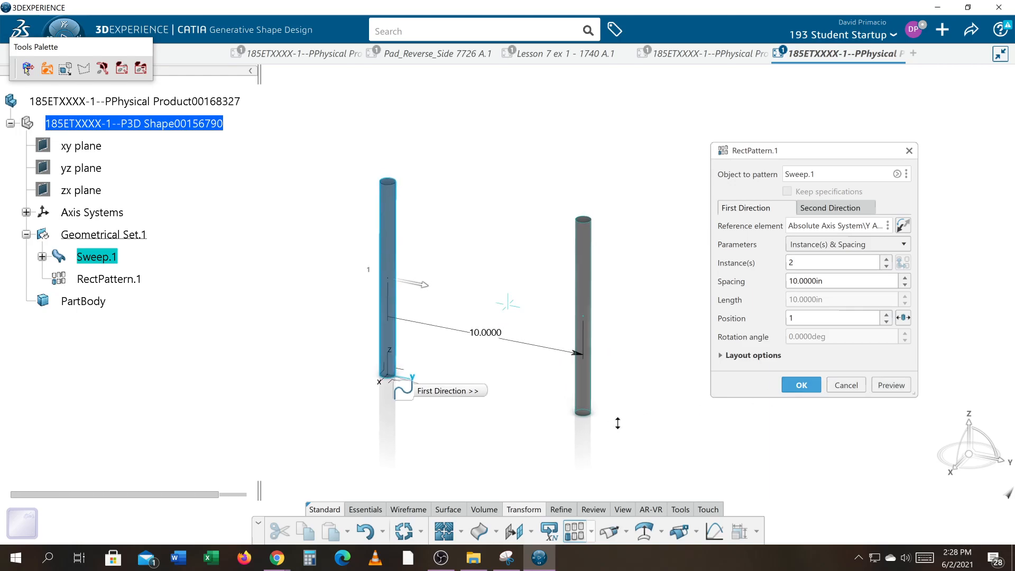
click(793, 385)
click(525, 434)
middle_drag(510, 423, 540, 434)
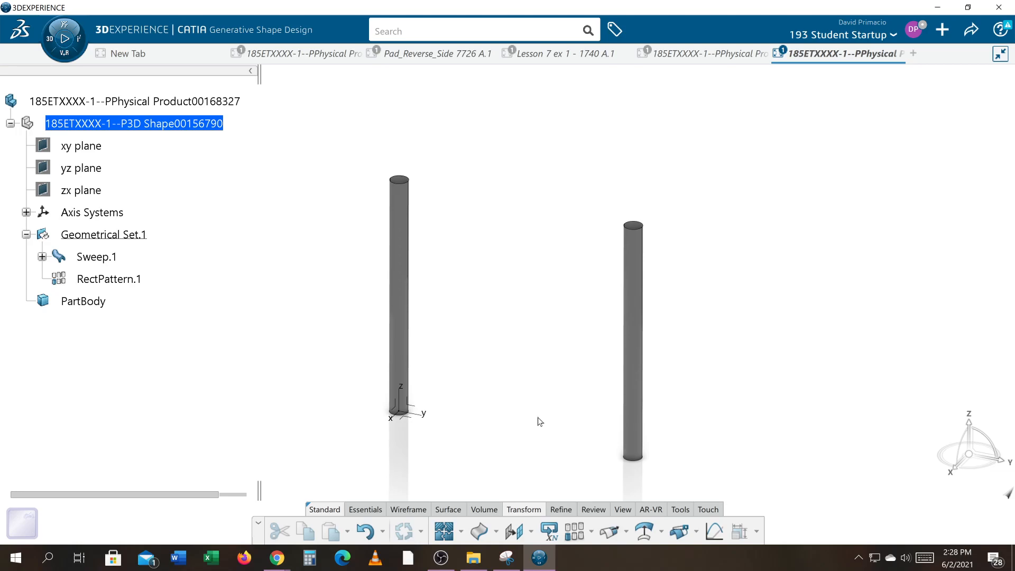
Start a coordinates point at X 0, Y 0, Z 10 in, at the top center of the original tube.
middle_drag(475, 406, 497, 386)
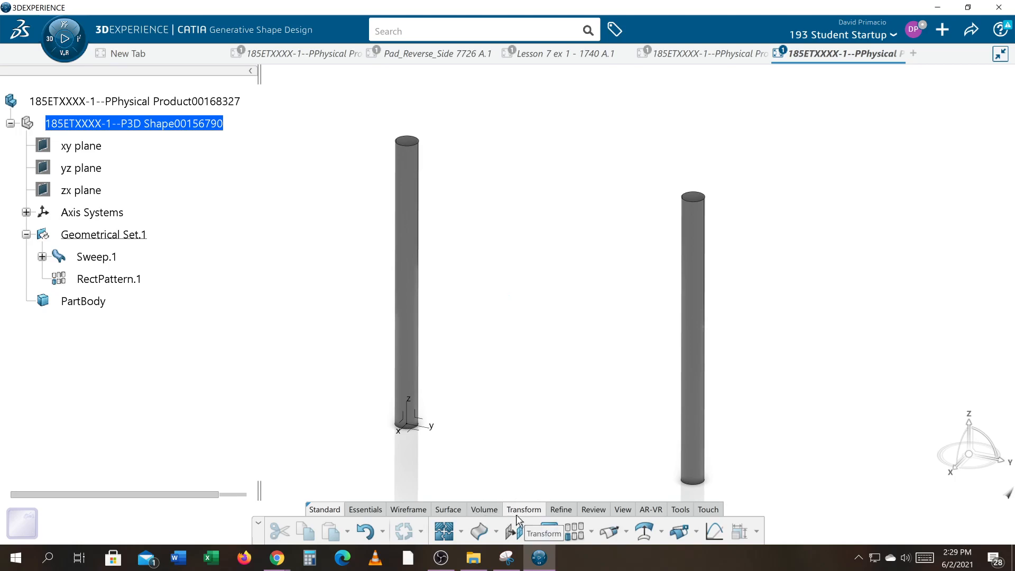
click(404, 510)
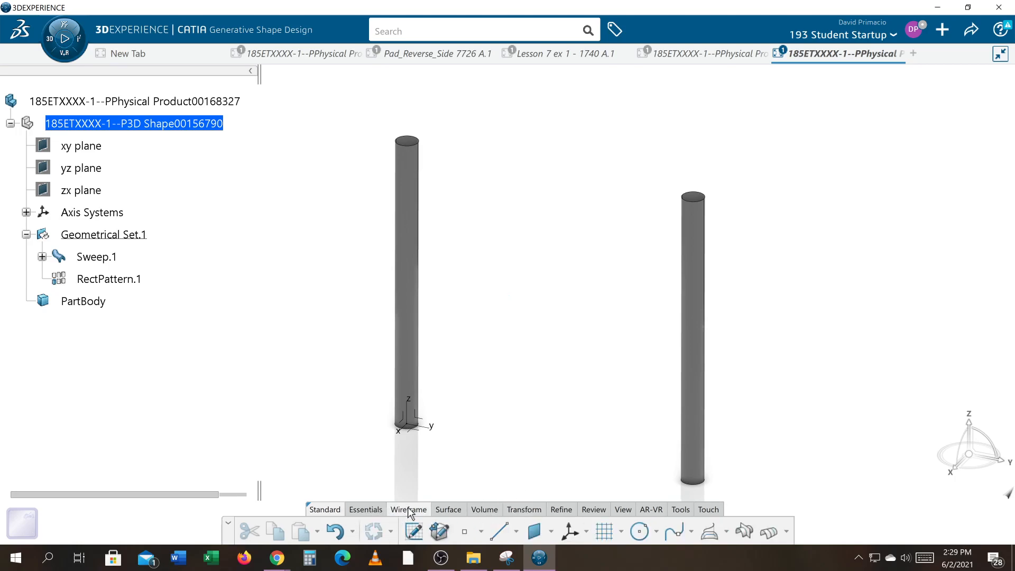
click(465, 531)
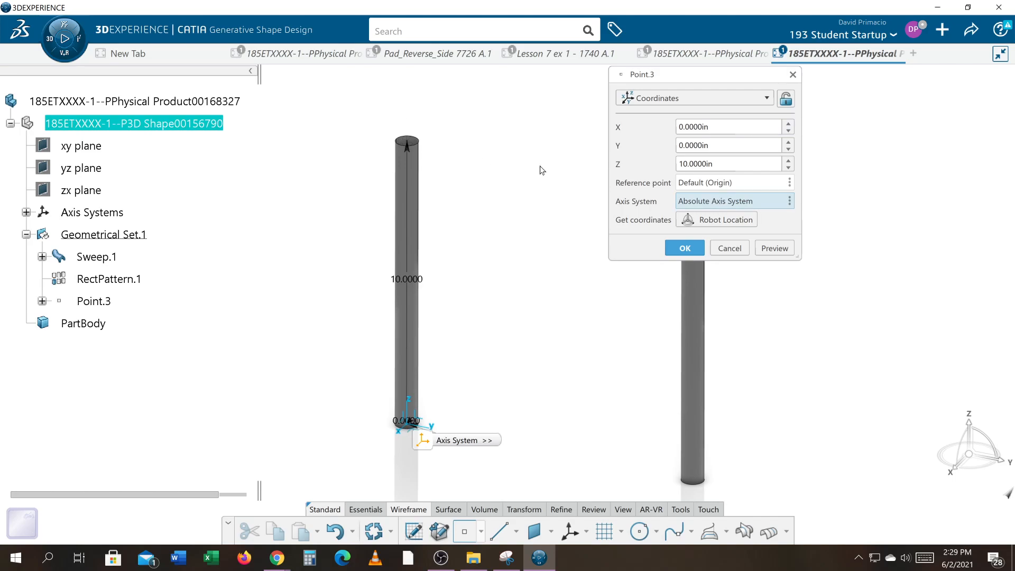
middle_drag(539, 167, 579, 279)
middle_drag(459, 209, 523, 301)
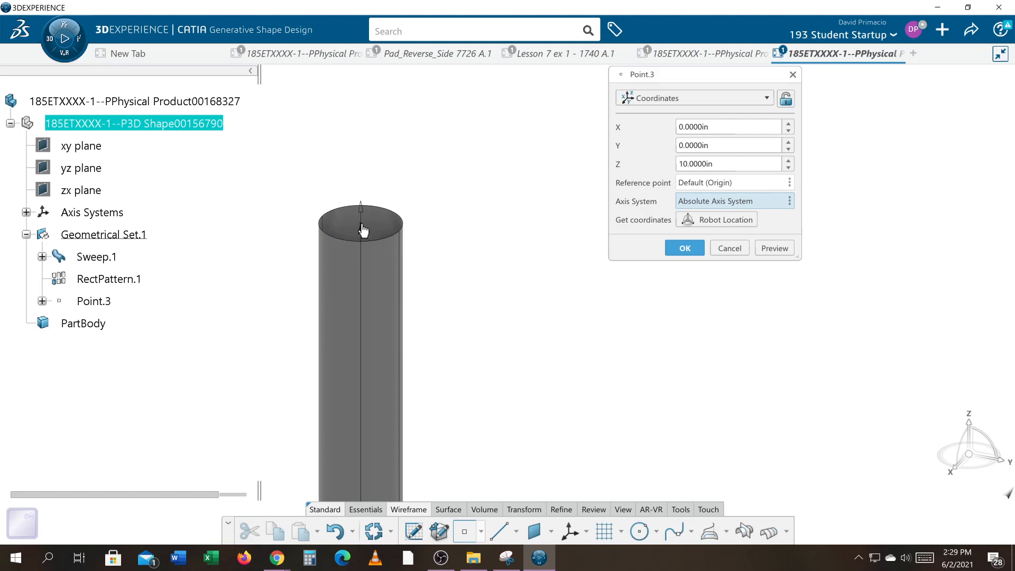
Activate the point's reference point selection and unhide the sweep's center line, Line.1.
click(695, 185)
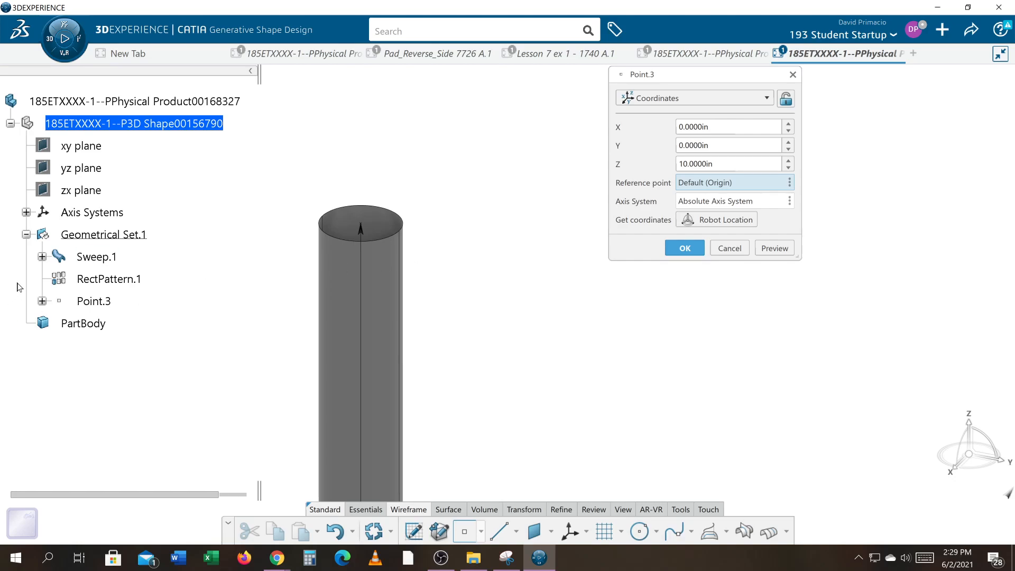
click(42, 257)
right_click(108, 303)
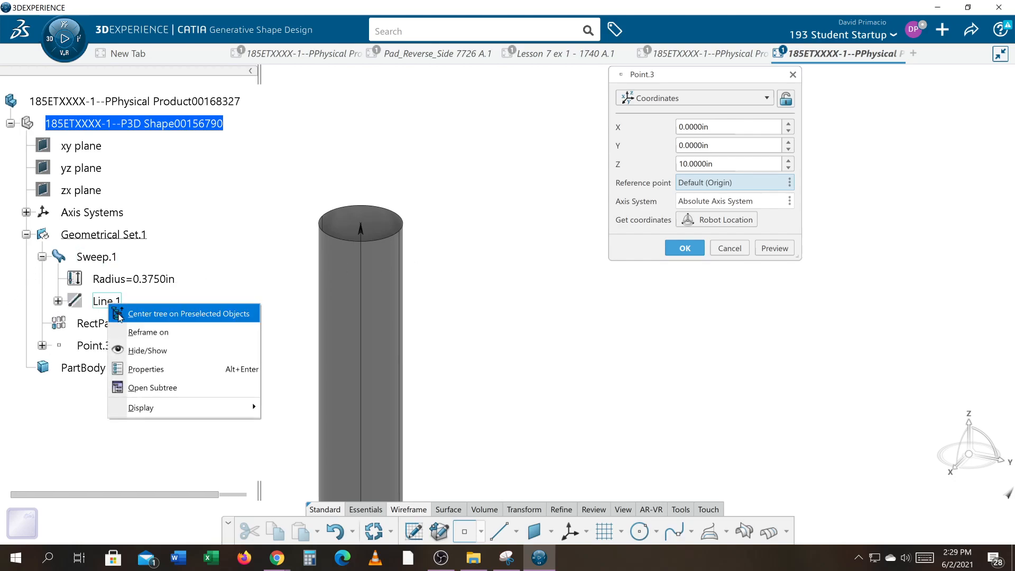
click(135, 351)
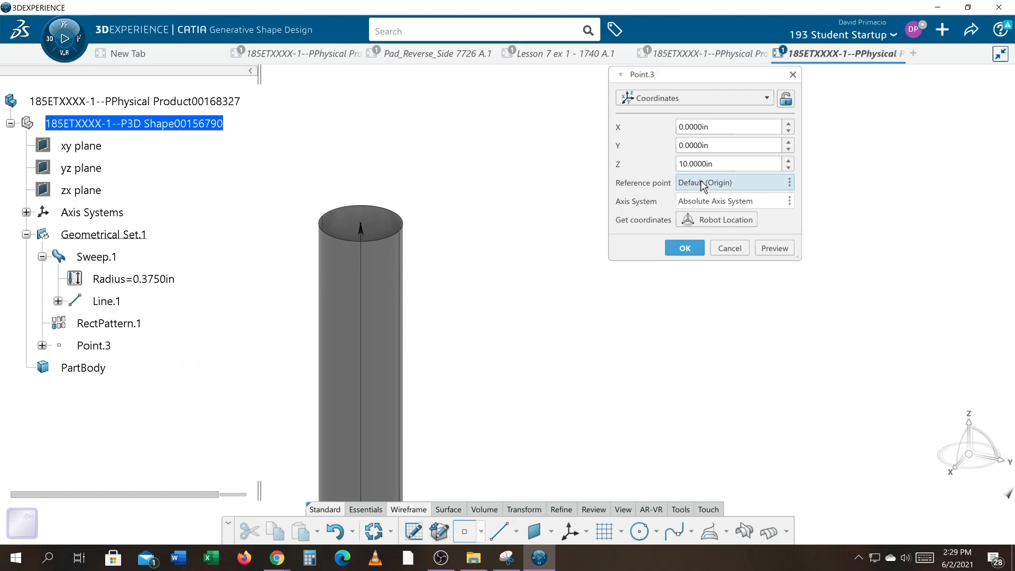
click(361, 230)
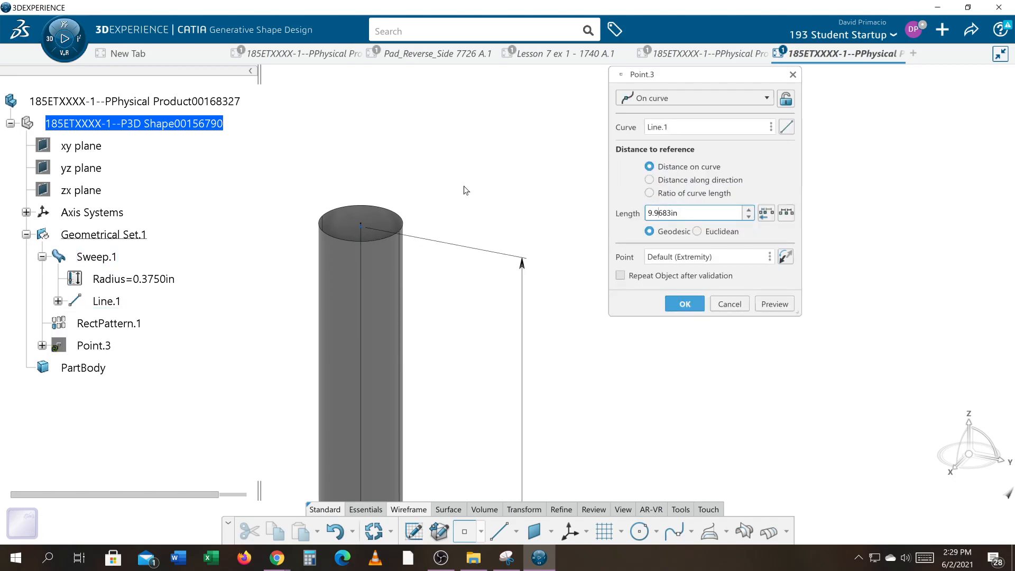
scroll(500, 249, up, 2)
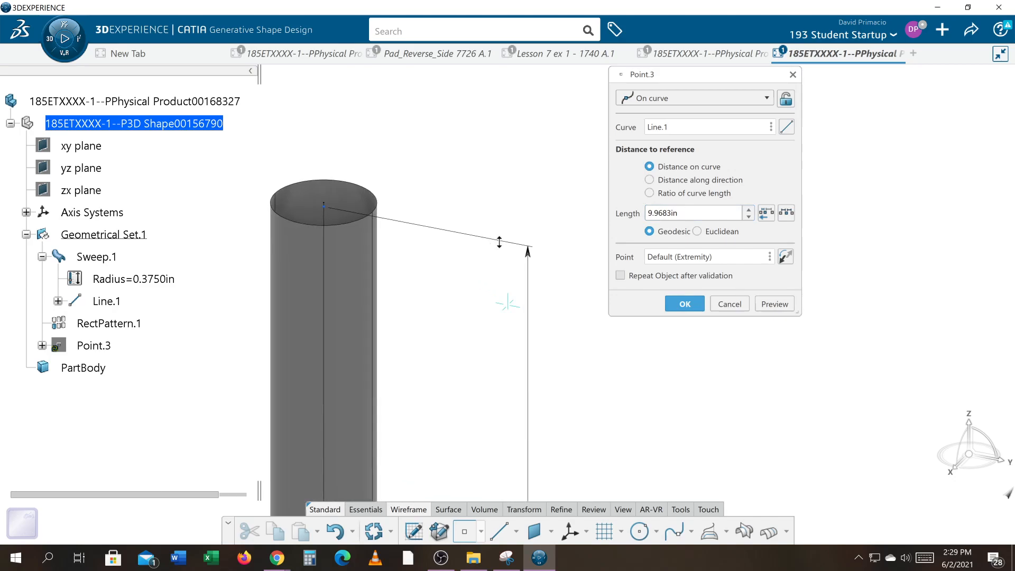
click(729, 304)
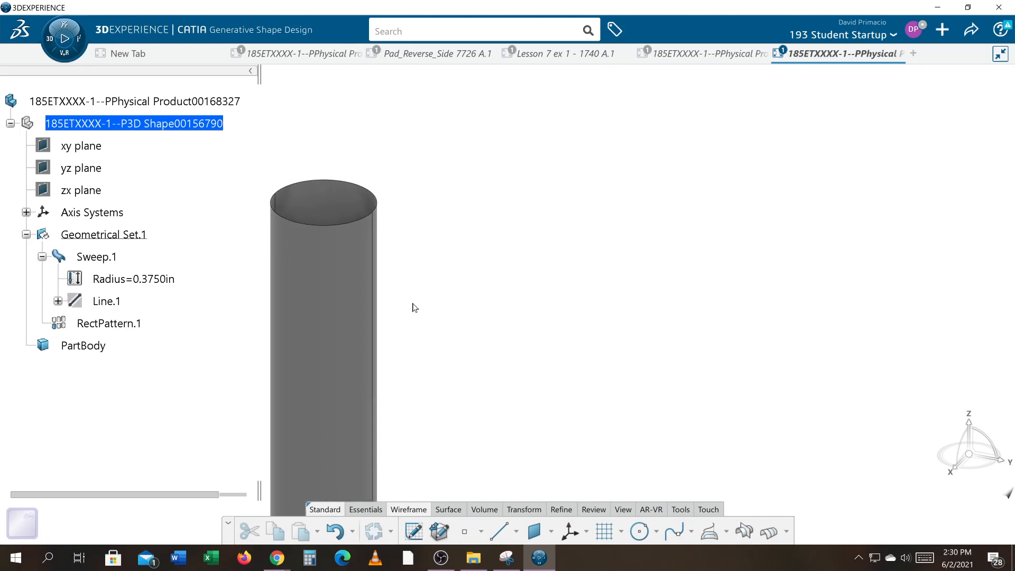
Unhide the sweep's center line, Line.1.
right_click(100, 301)
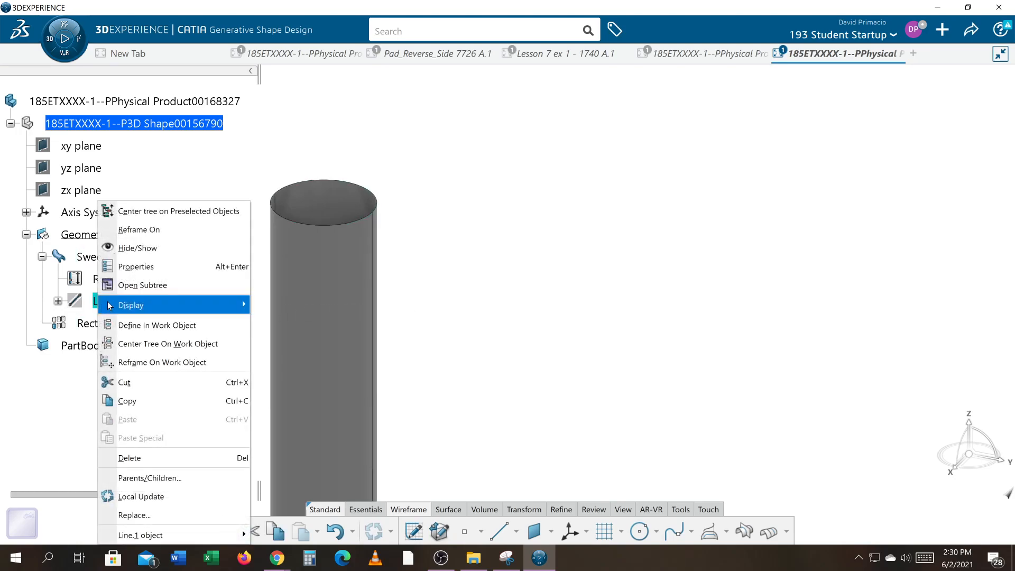
click(137, 247)
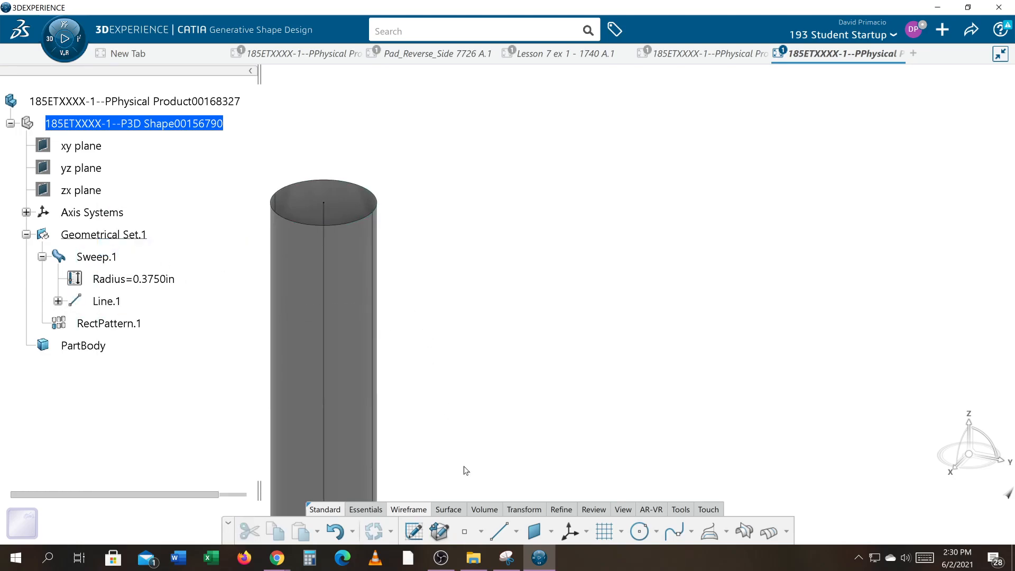
click(463, 531)
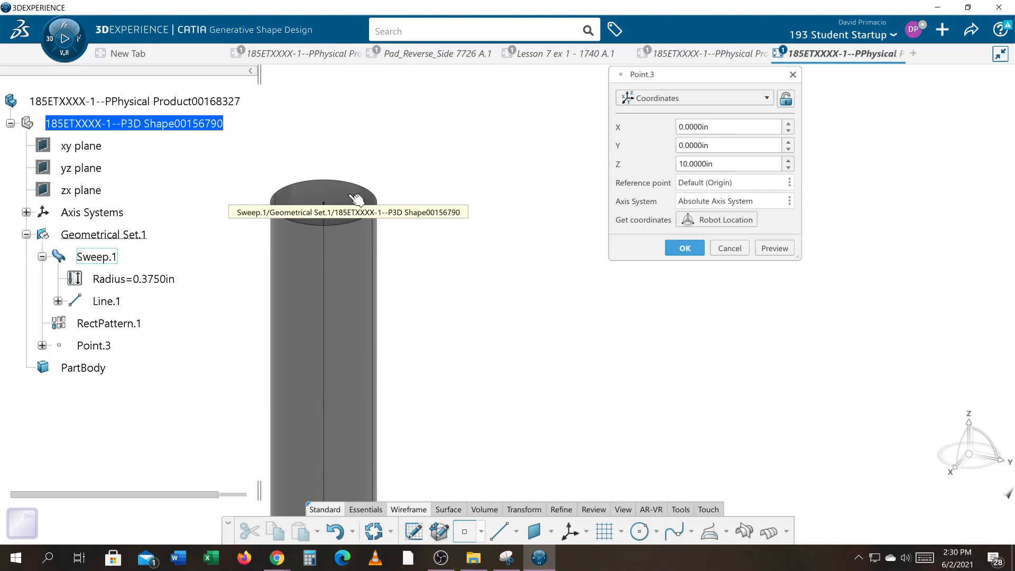
click(326, 206)
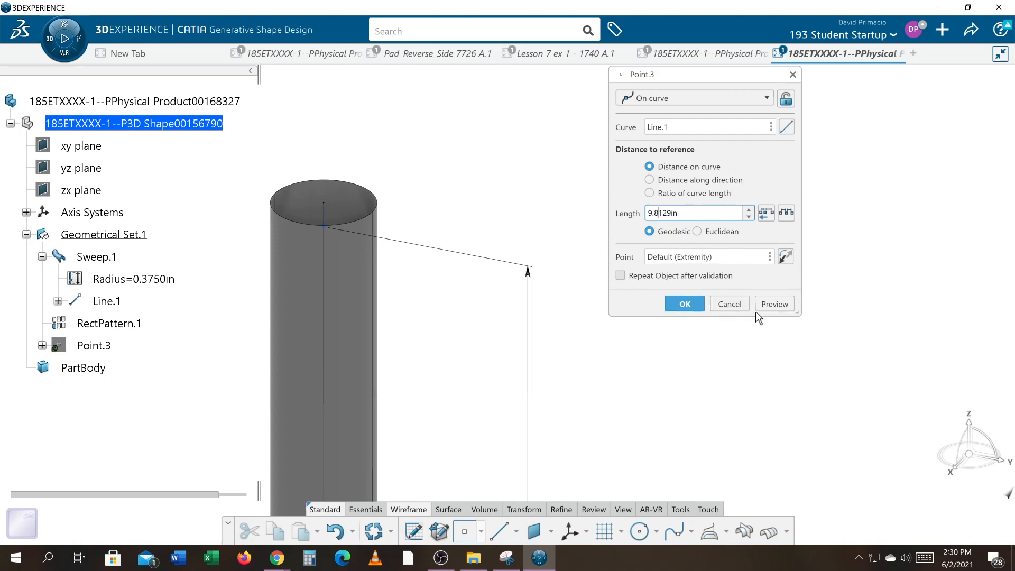
click(730, 305)
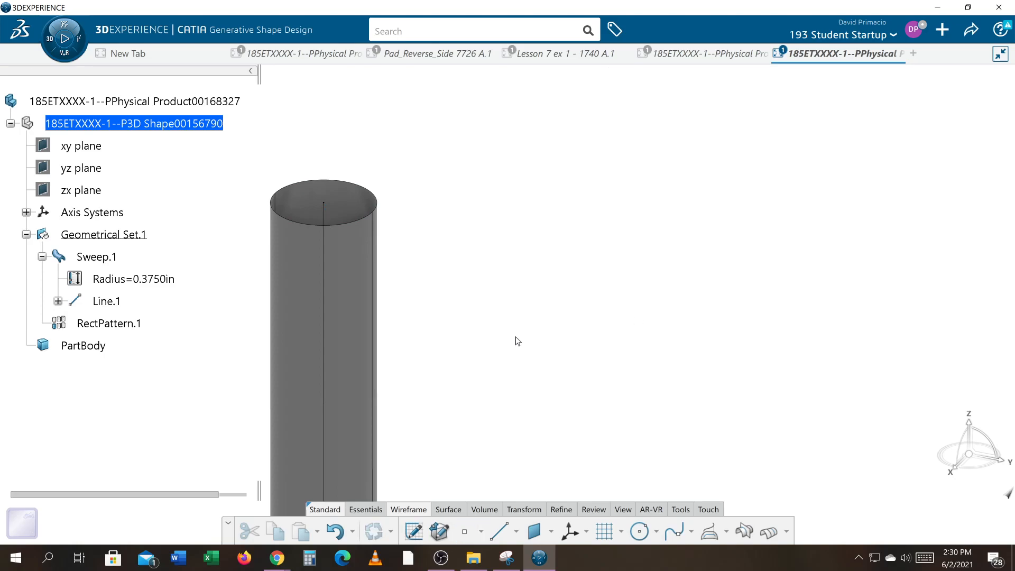
Create a point on the center line Line.1 at a distance on curve of 10-3/8 in from its default extremity.
click(465, 532)
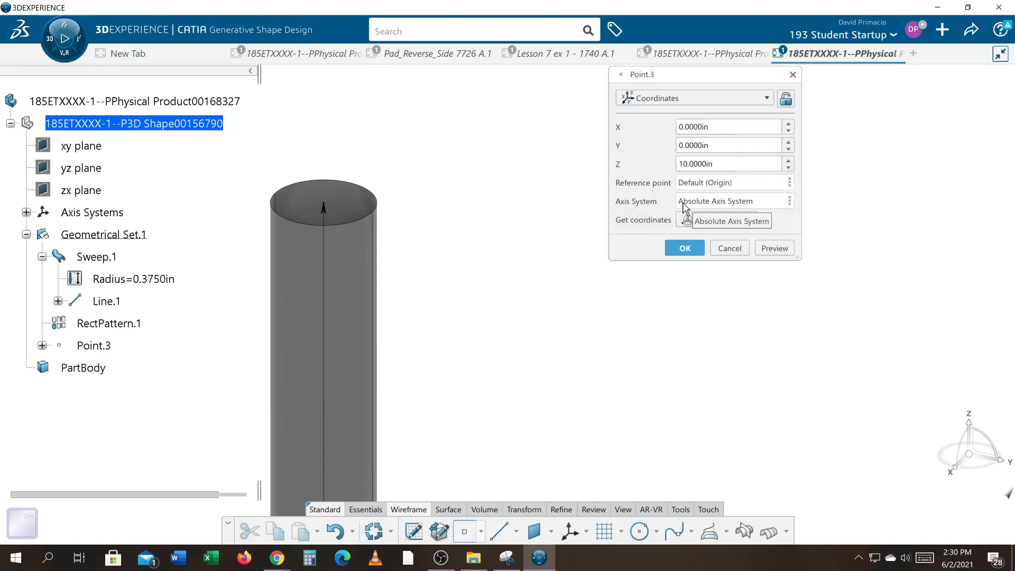
click(687, 183)
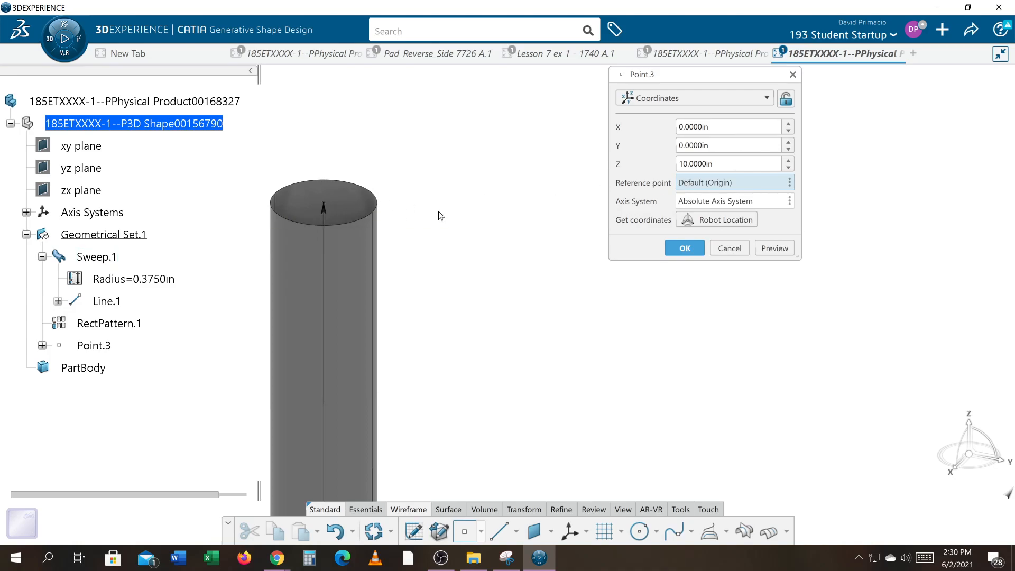
click(325, 207)
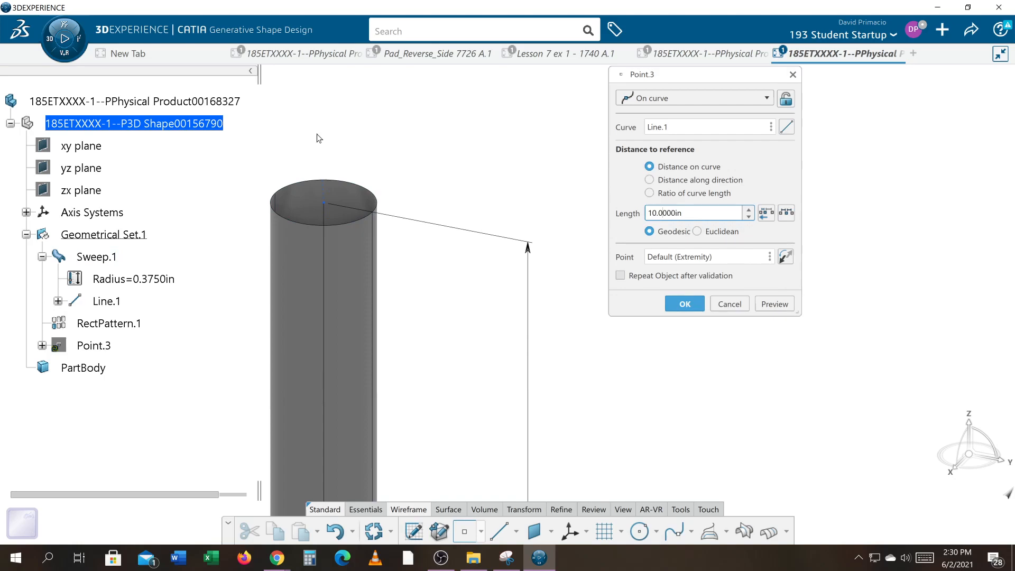
double_click(702, 211)
text(10)
text(-3/8)
key(Return)
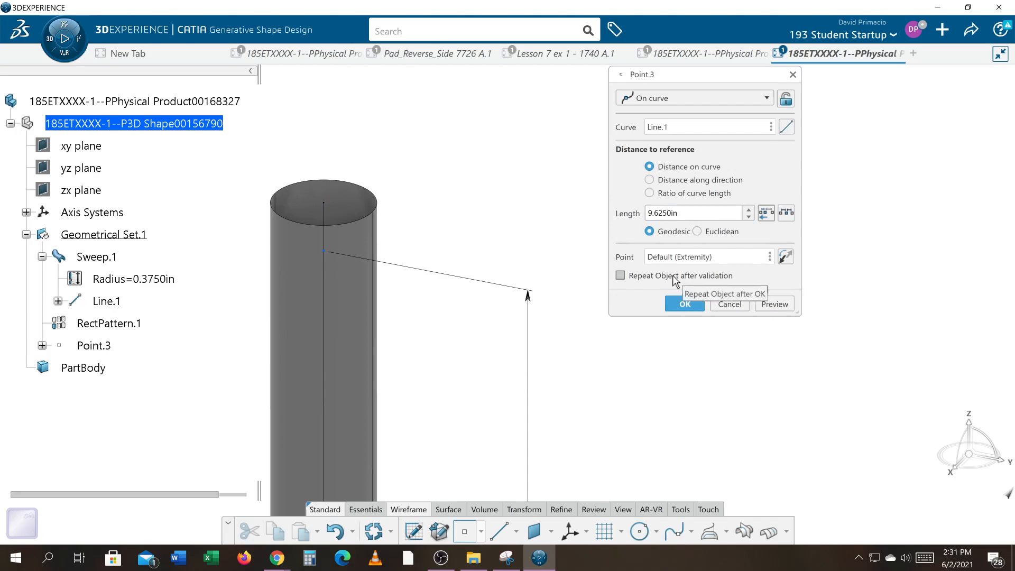
click(686, 306)
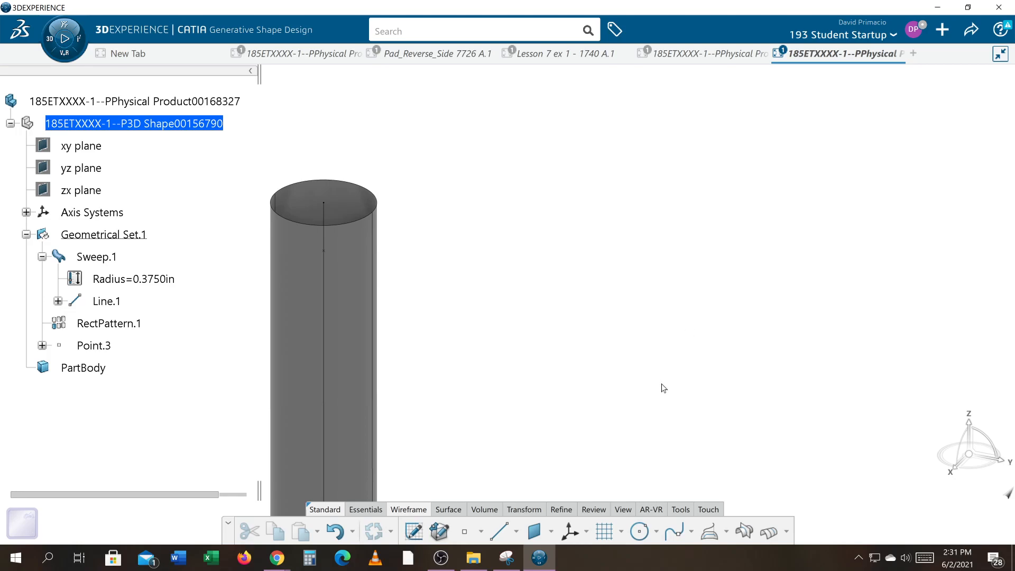
Create a plane normal to the center line Line.1, passing through the point on that line near the tube's top.
click(533, 531)
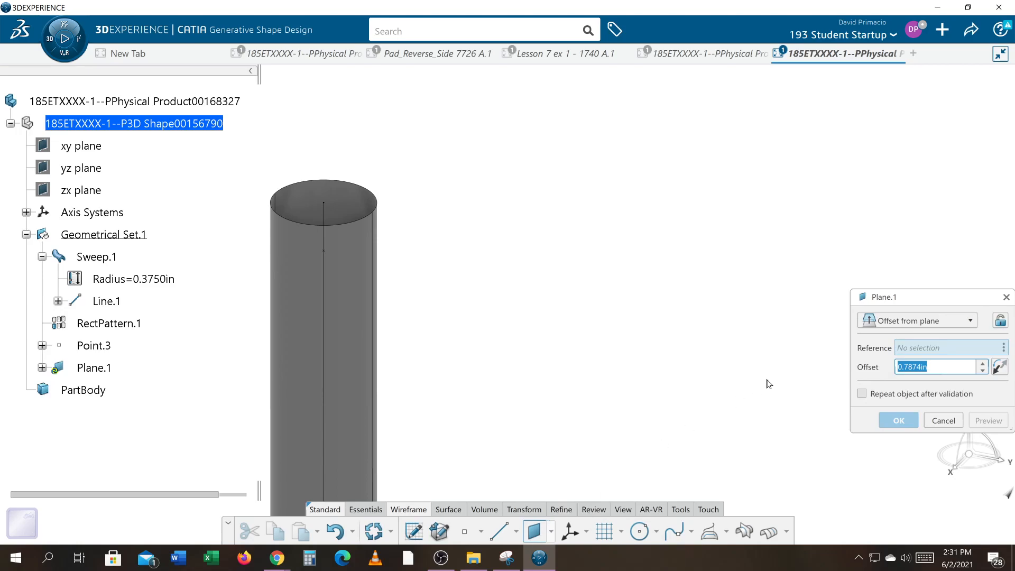
click(901, 321)
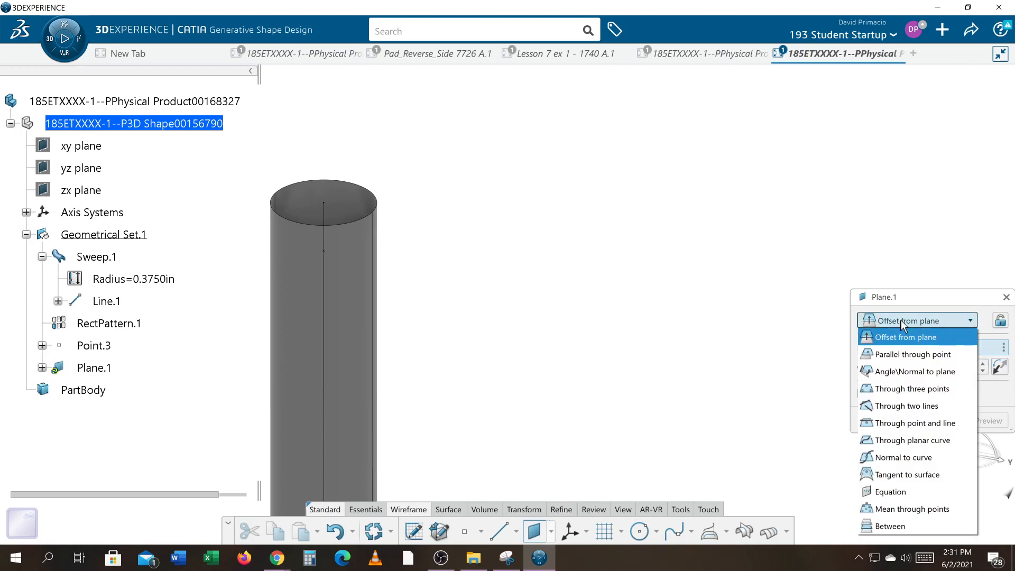
click(882, 457)
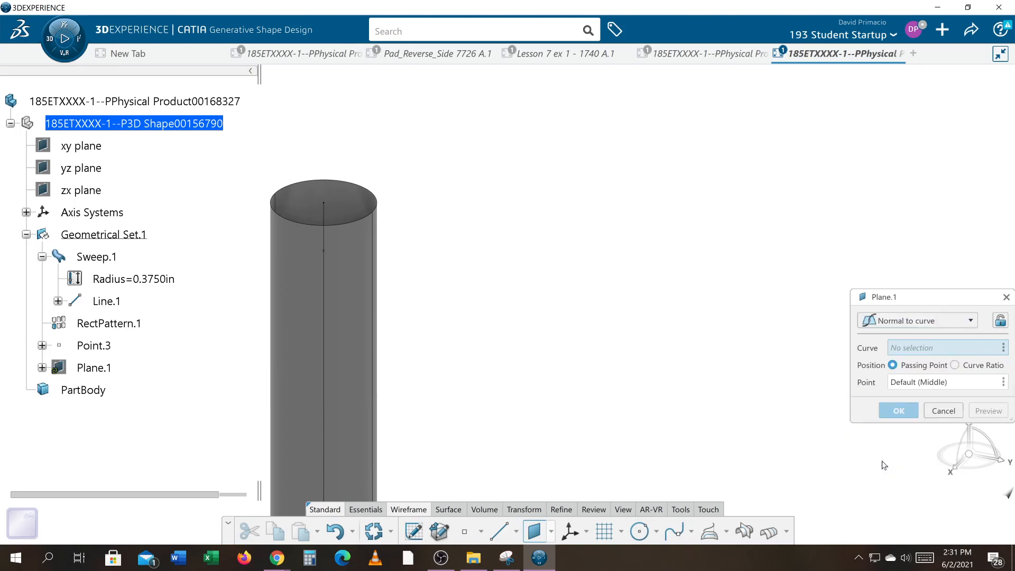
click(330, 388)
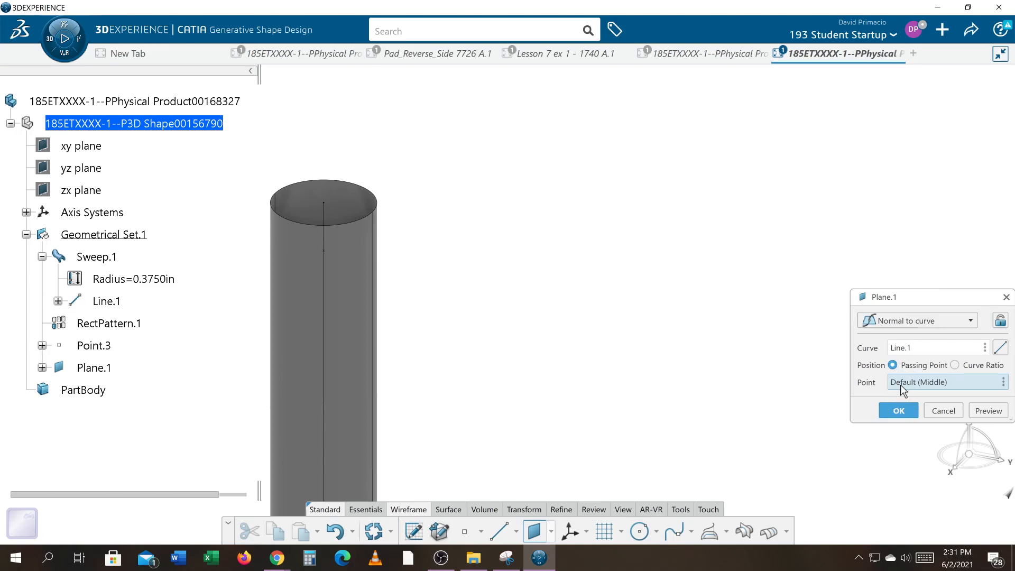
click(330, 256)
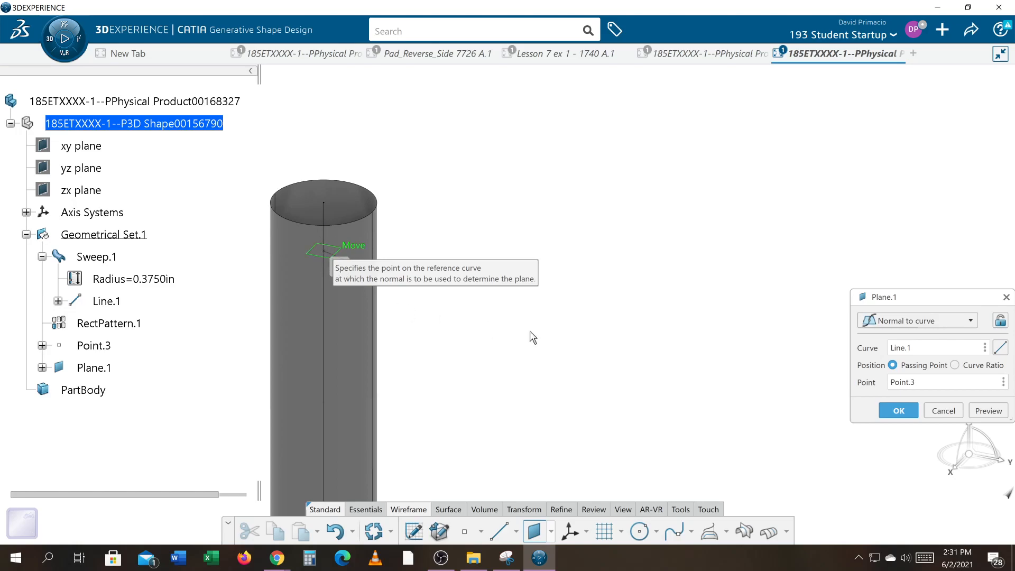
click(899, 412)
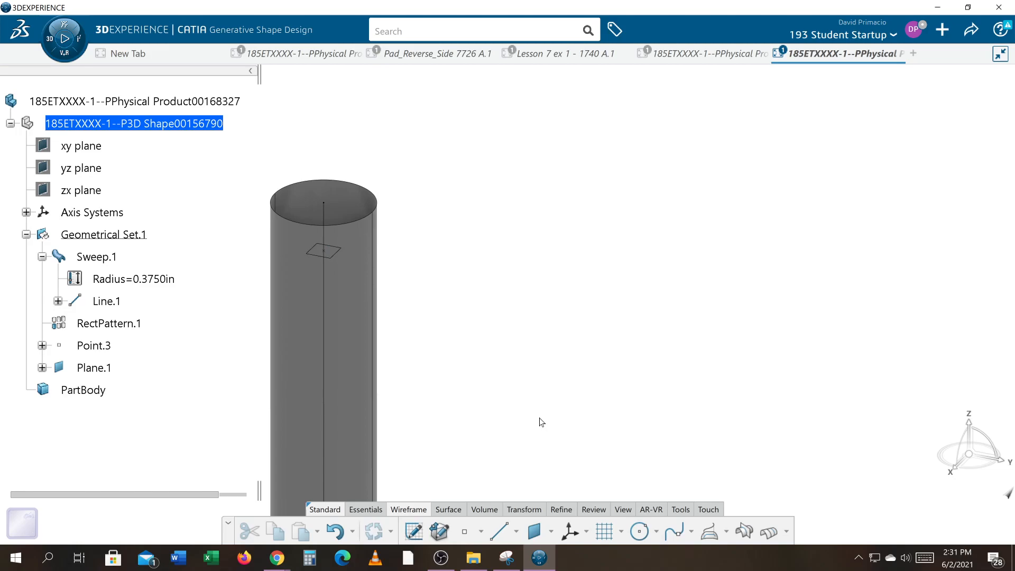
click(498, 531)
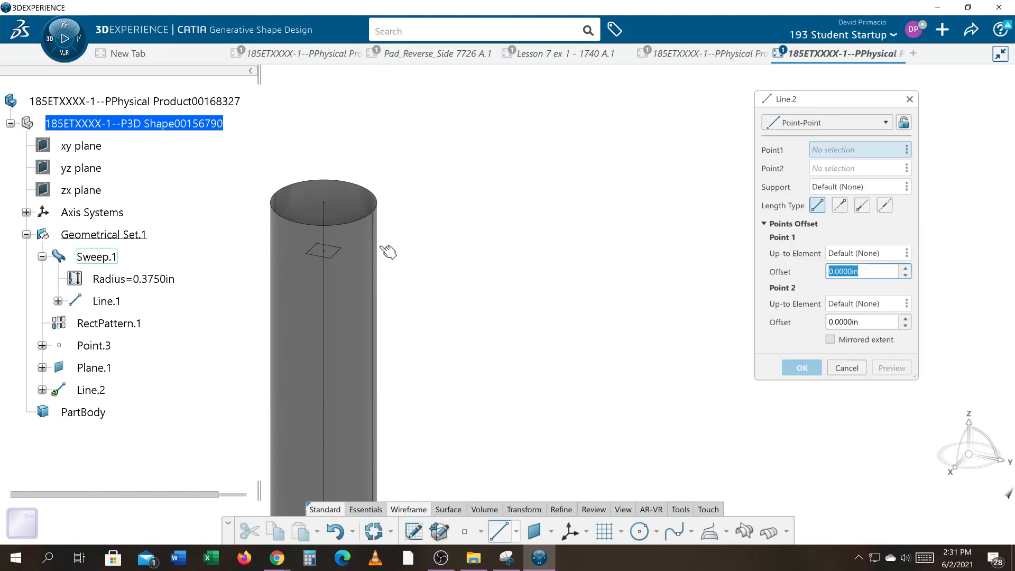
click(777, 125)
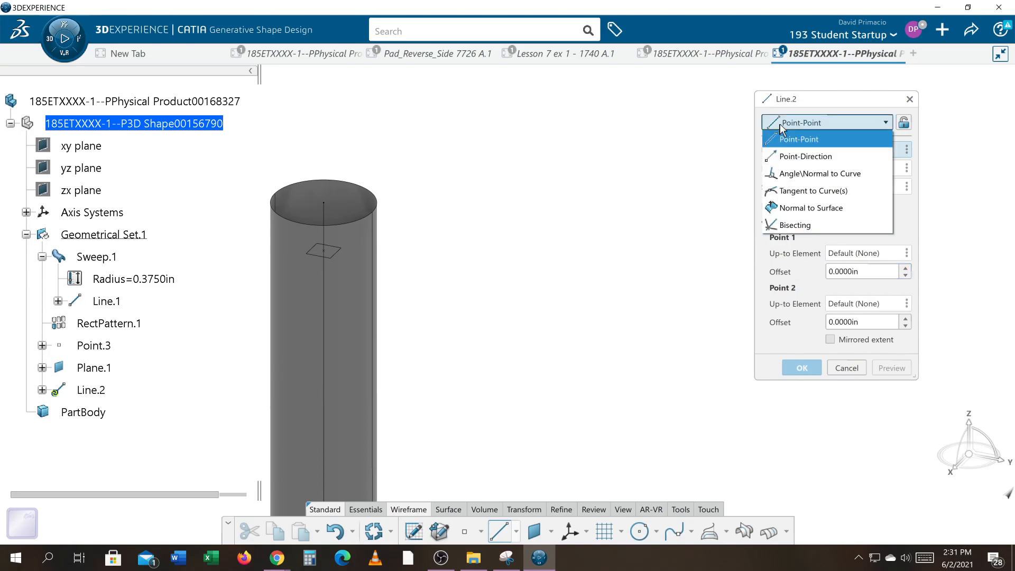
click(780, 162)
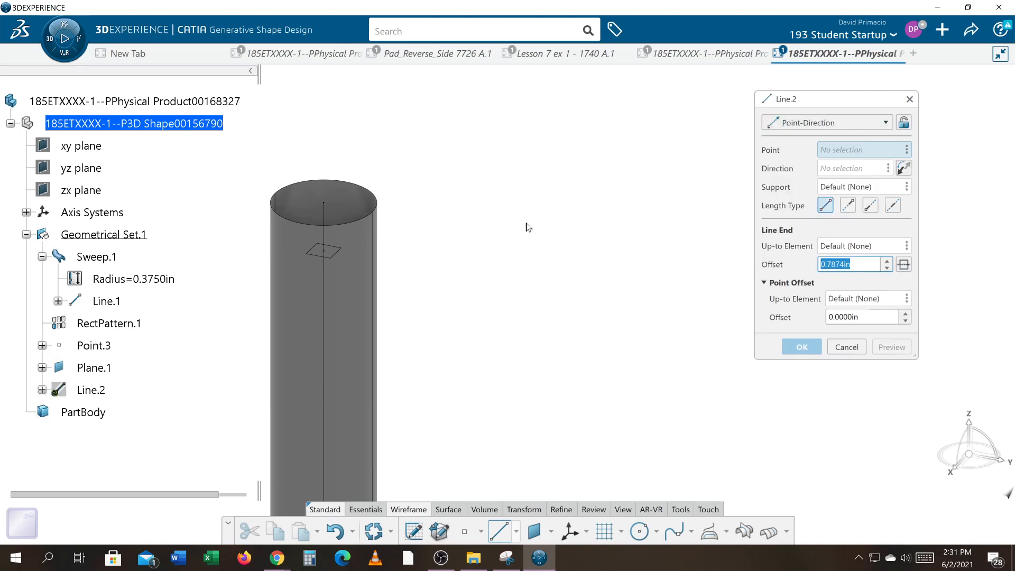
click(328, 256)
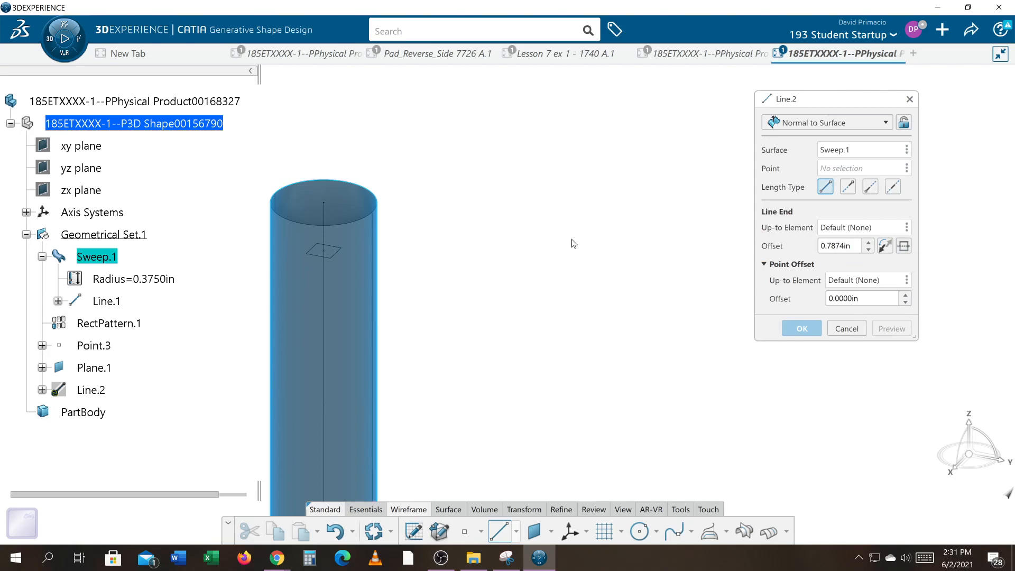
click(812, 119)
click(806, 157)
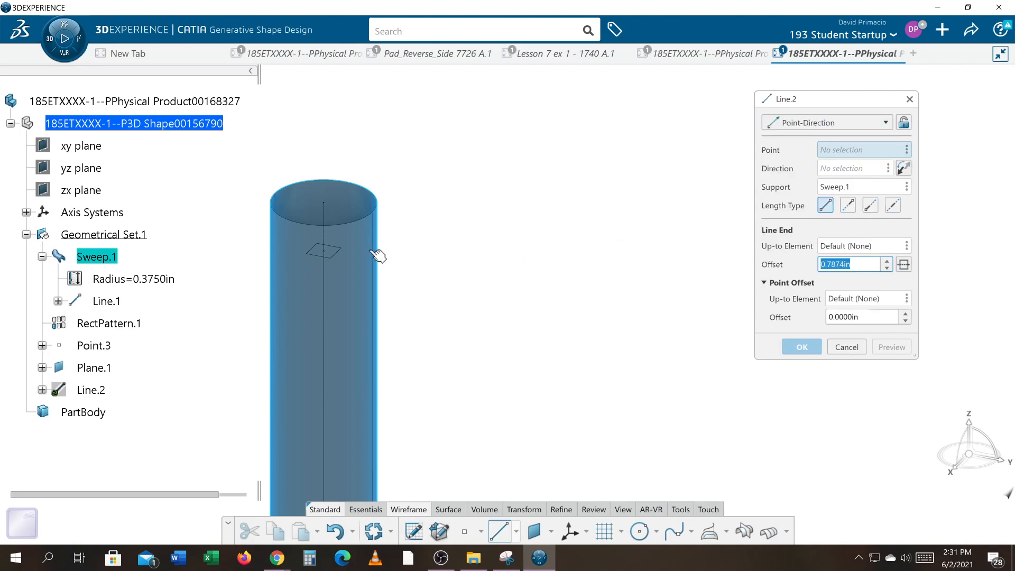
click(335, 256)
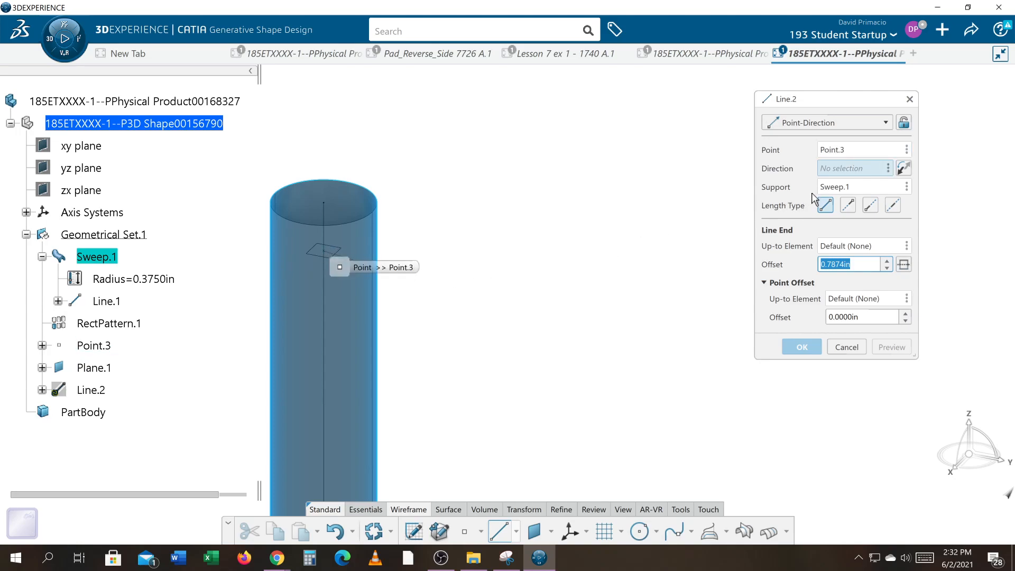
right_click(835, 172)
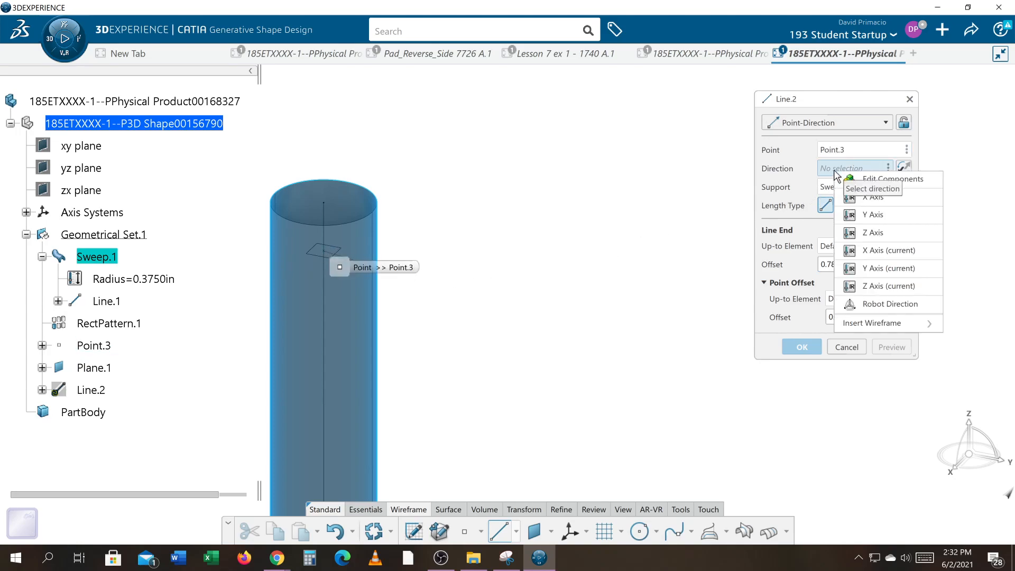
click(856, 197)
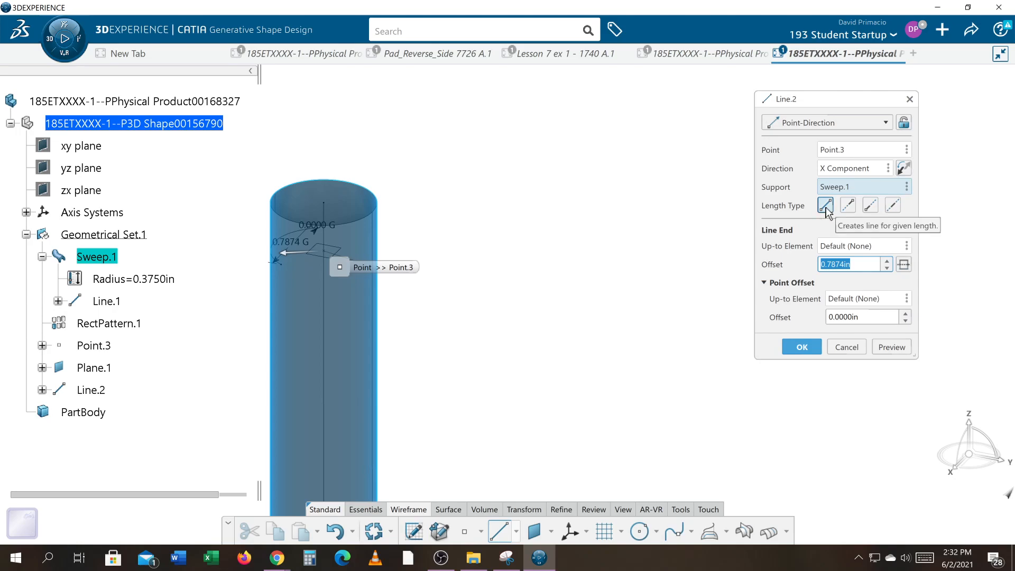
click(903, 264)
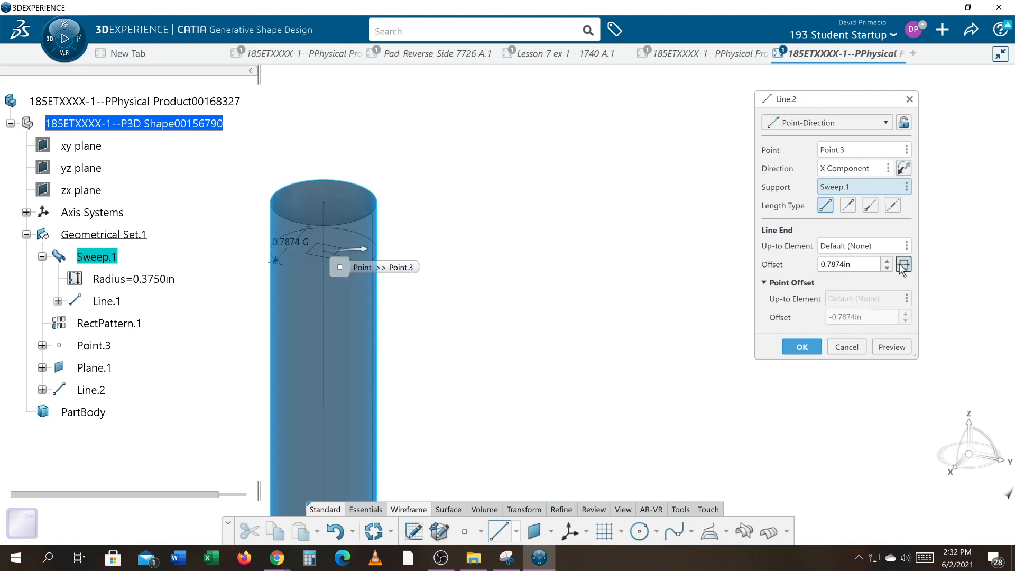
double_click(858, 266)
text(3)
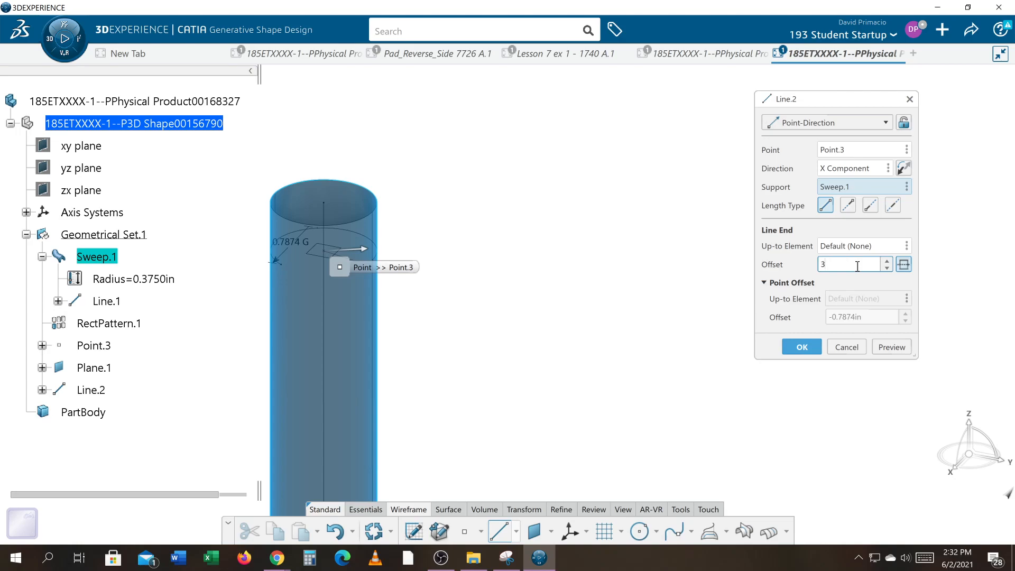
click(890, 346)
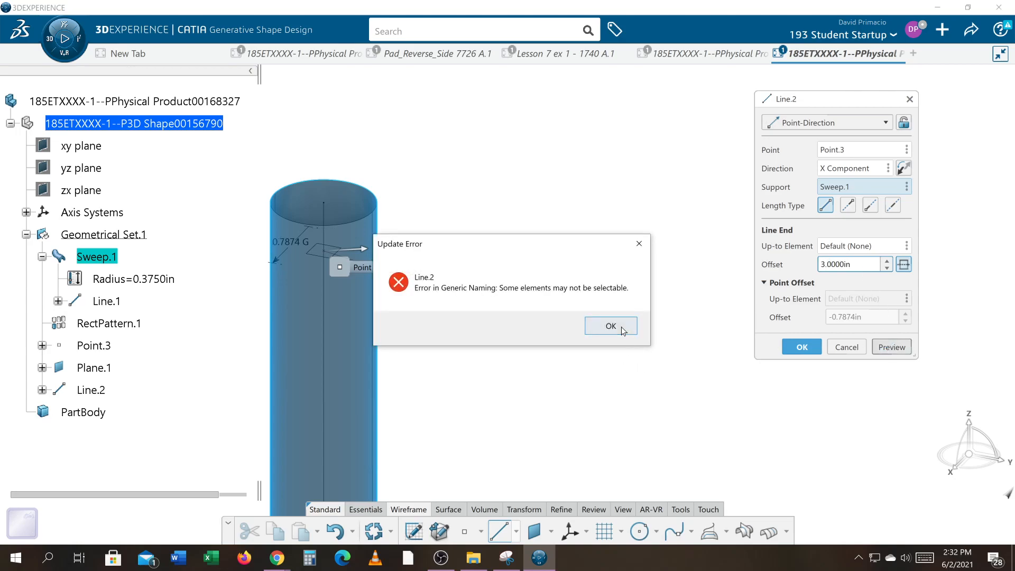
click(589, 326)
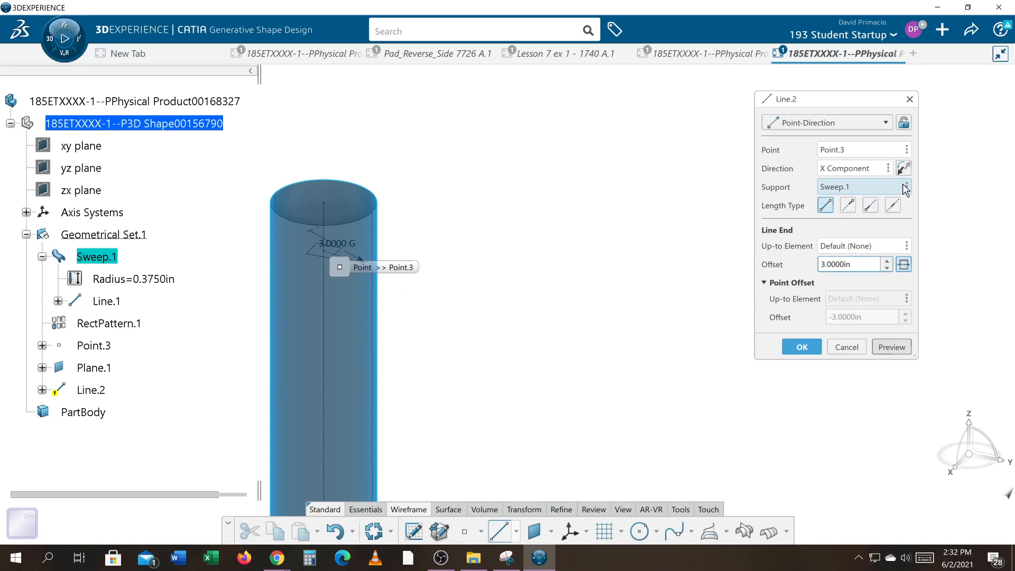
right_click(857, 189)
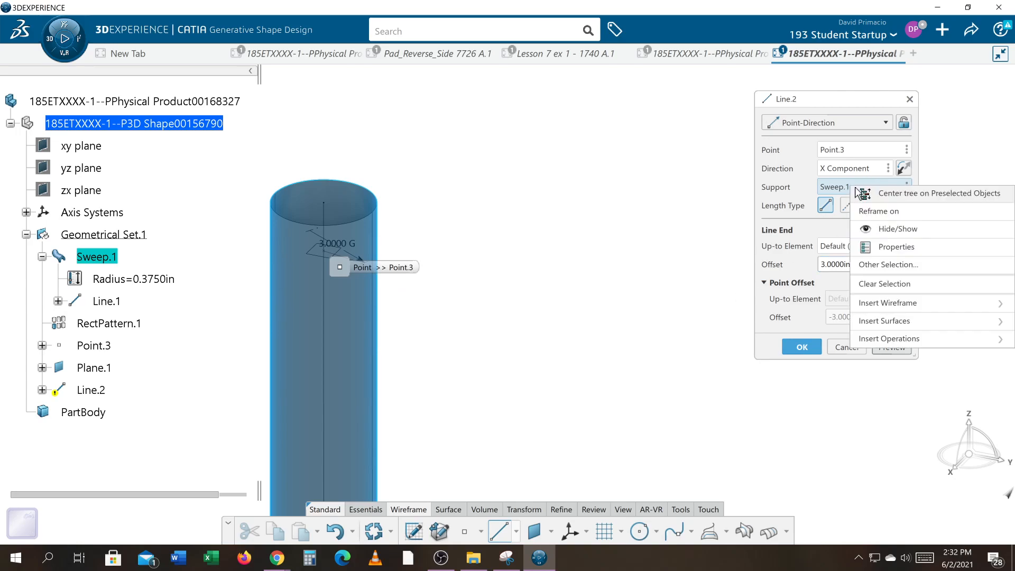
click(840, 349)
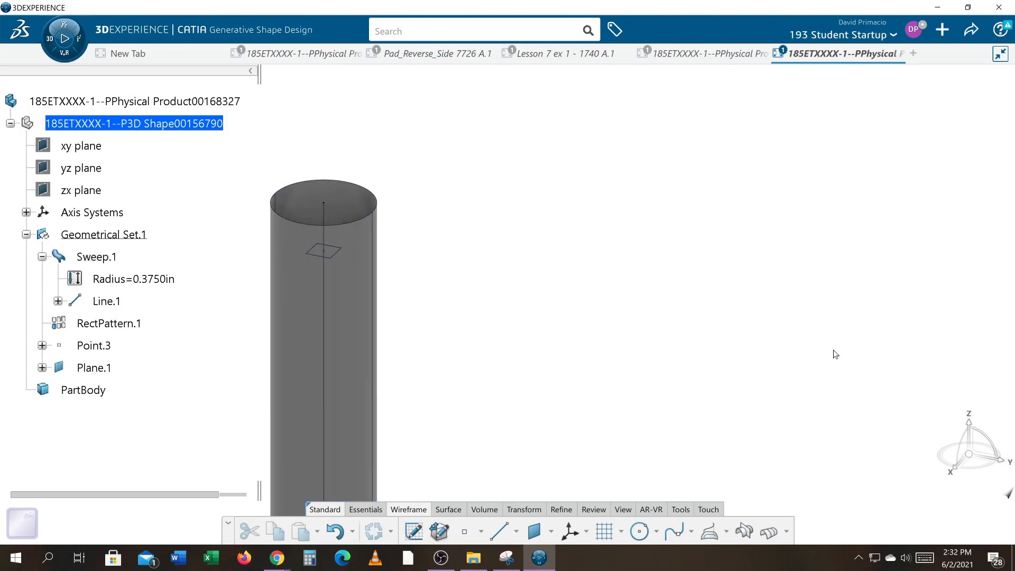
Create a point-direction line through the point on the tube's center line along the X axis, with a 3 in mirrored extent.
middle_drag(597, 362, 603, 343)
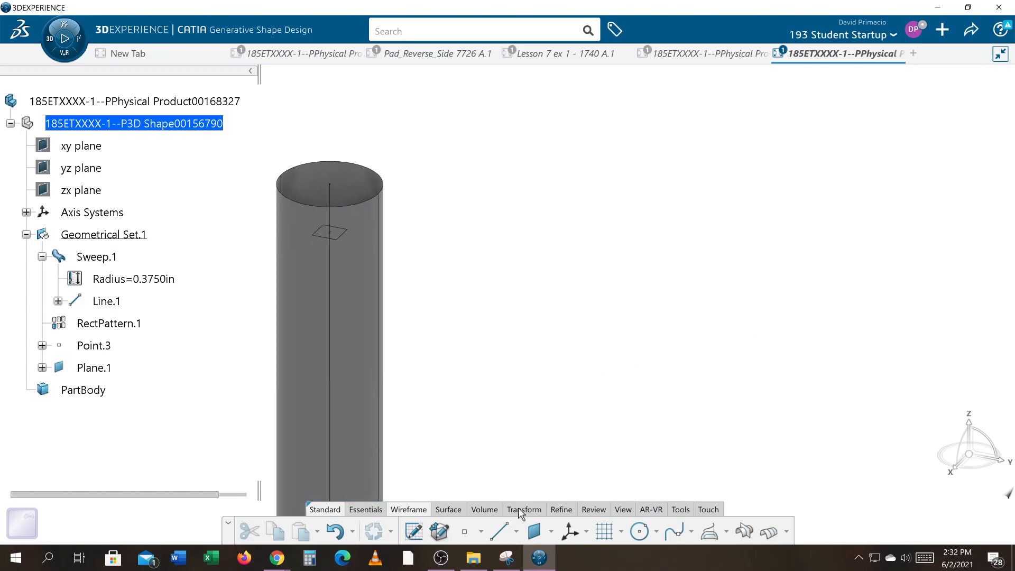
click(500, 531)
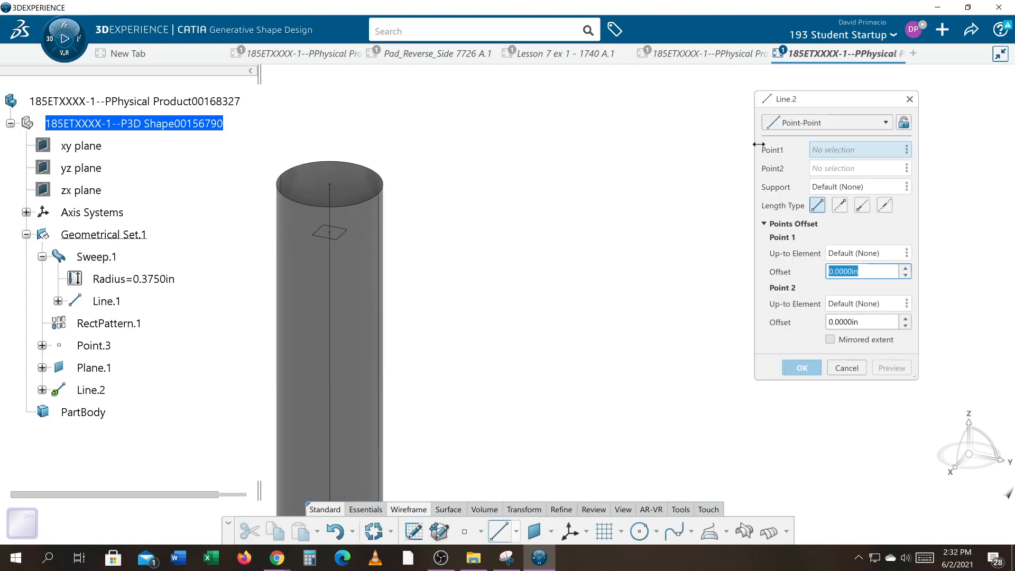
click(797, 123)
click(792, 154)
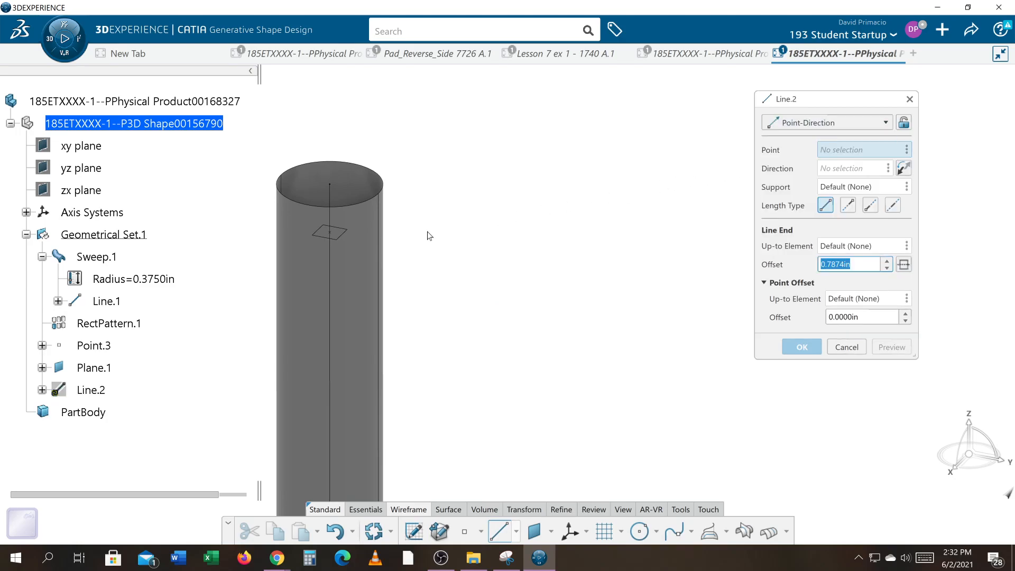
click(336, 236)
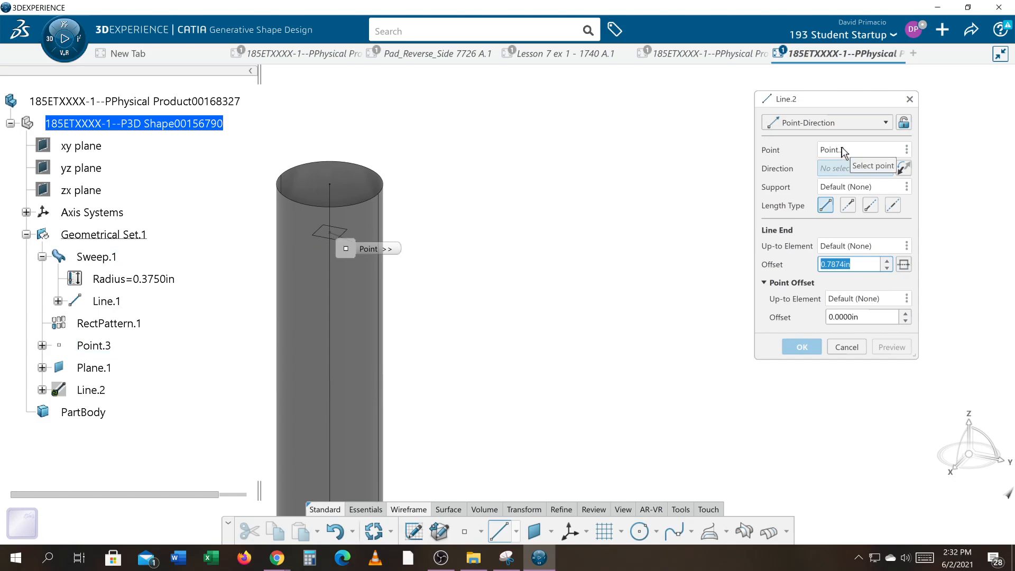
right_click(831, 169)
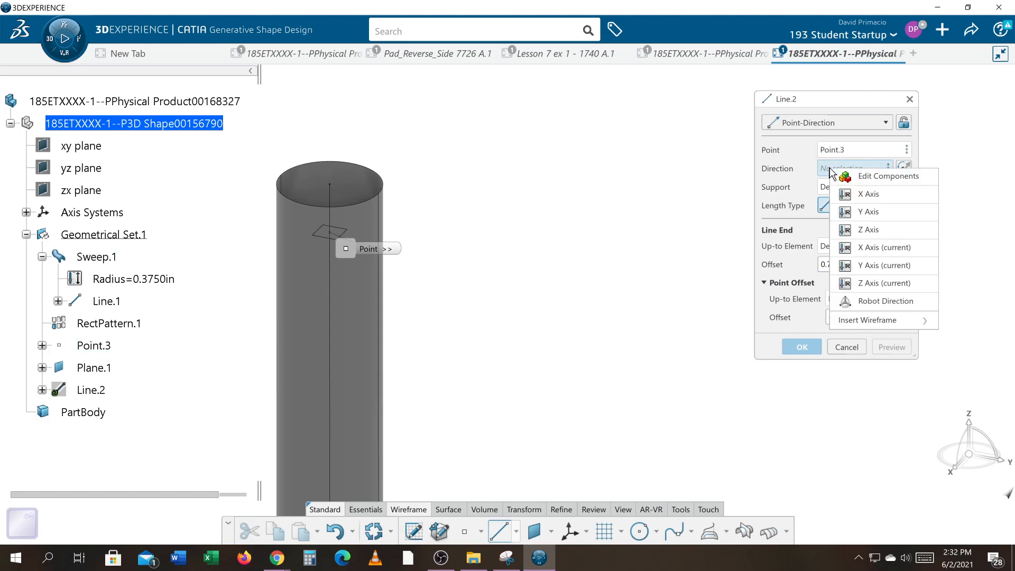
click(844, 194)
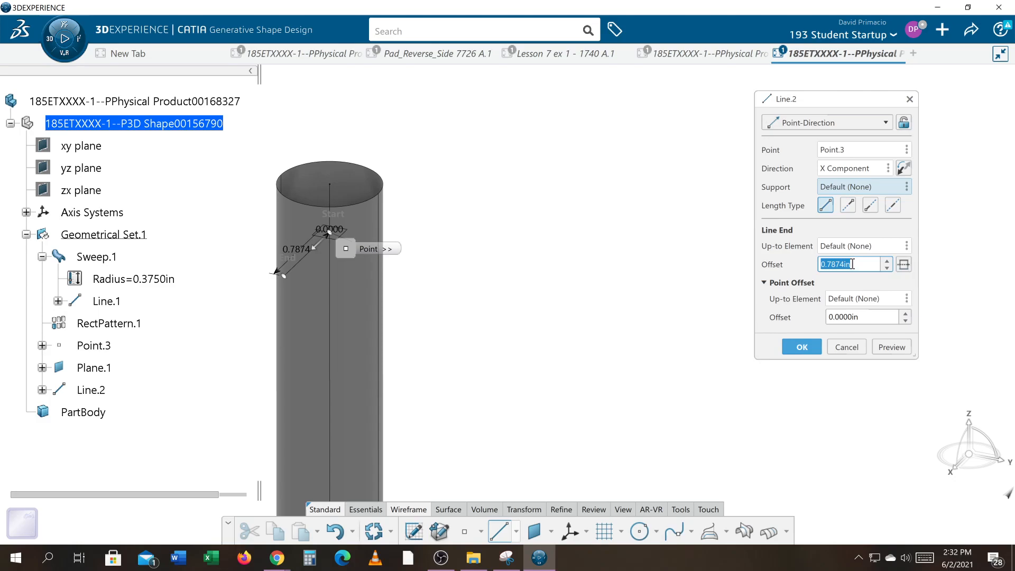
text(3)
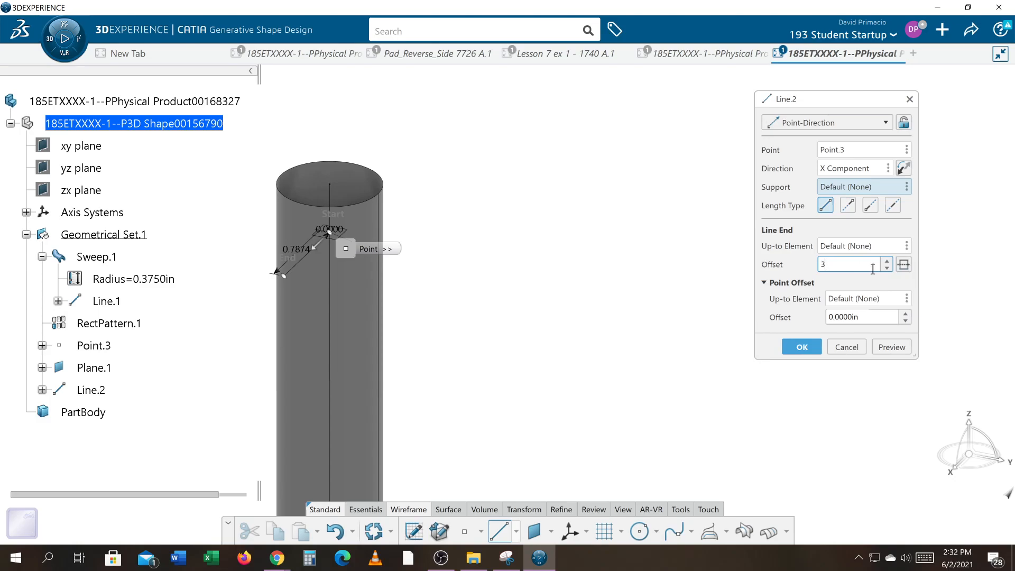
click(904, 264)
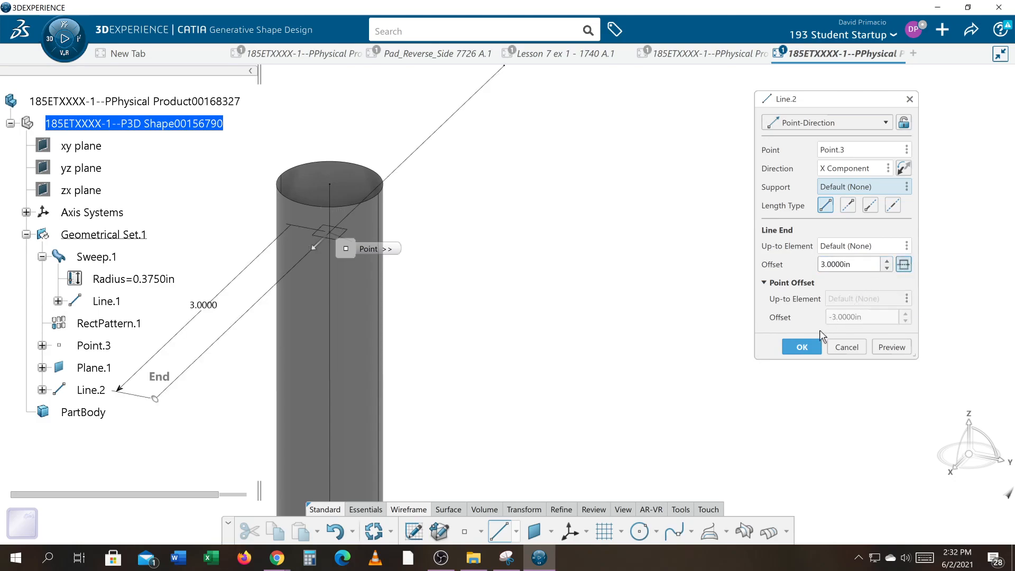
click(801, 347)
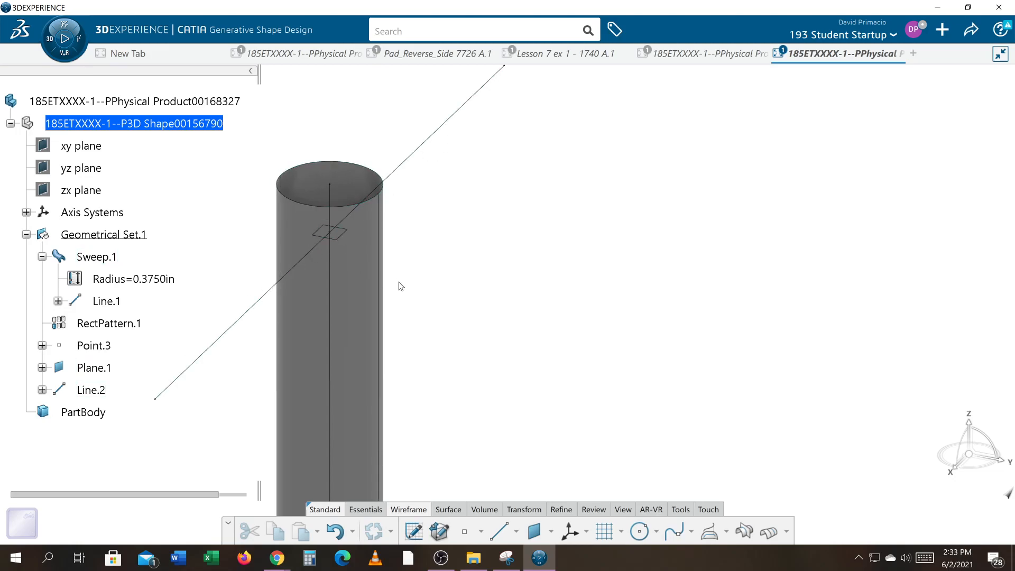
Define an angle-to-plane plane rotated about the X-direction line from the plane normal to the center line, and preview it at 45 deg.
middle_drag(483, 324, 493, 342)
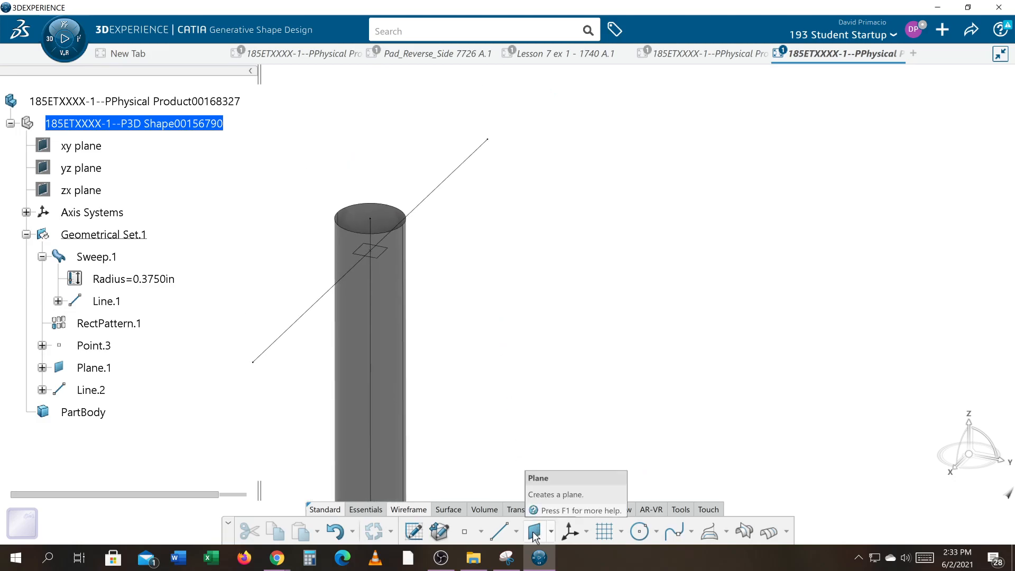
middle_drag(526, 399, 526, 399)
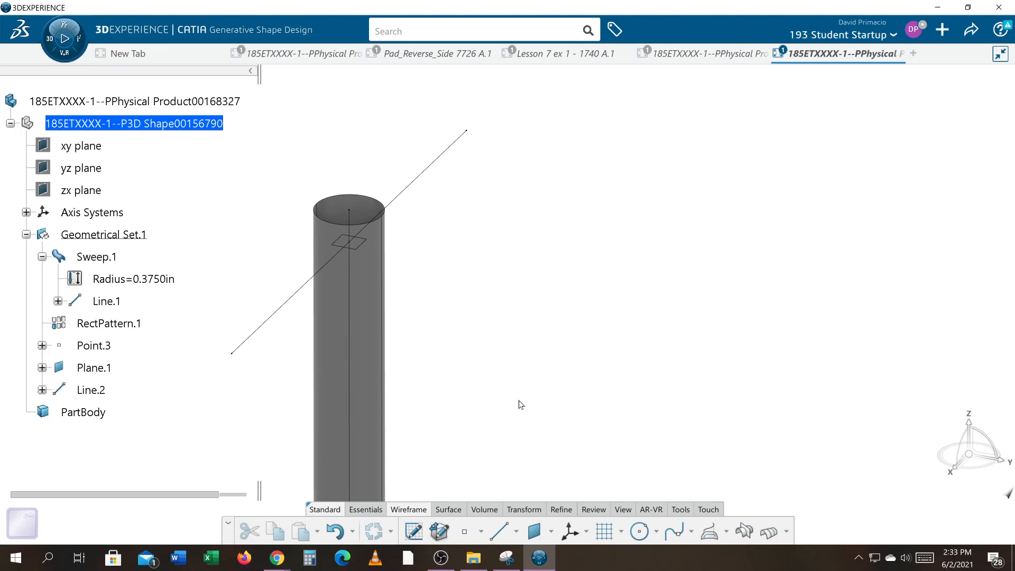
click(534, 531)
click(878, 324)
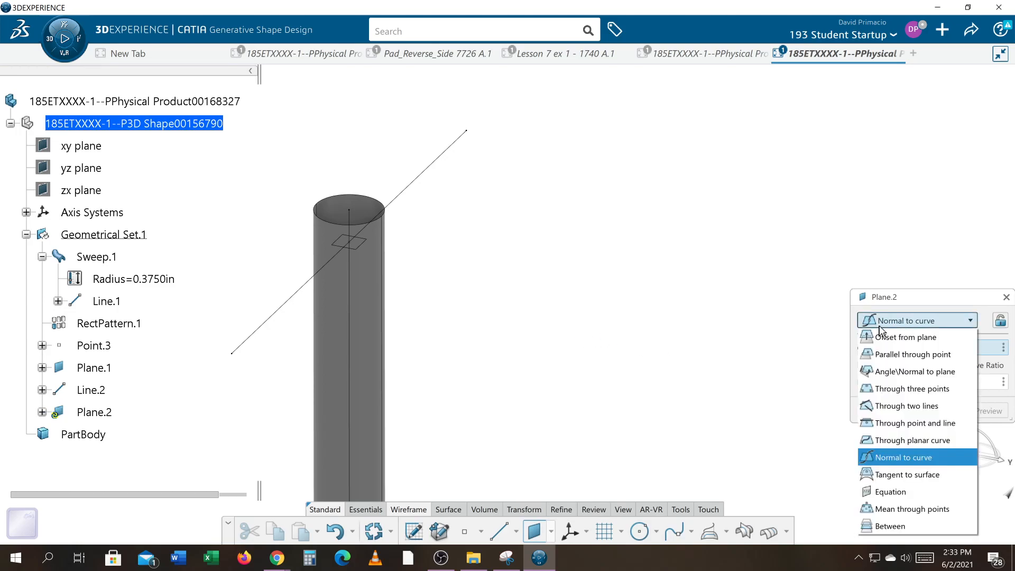
click(891, 375)
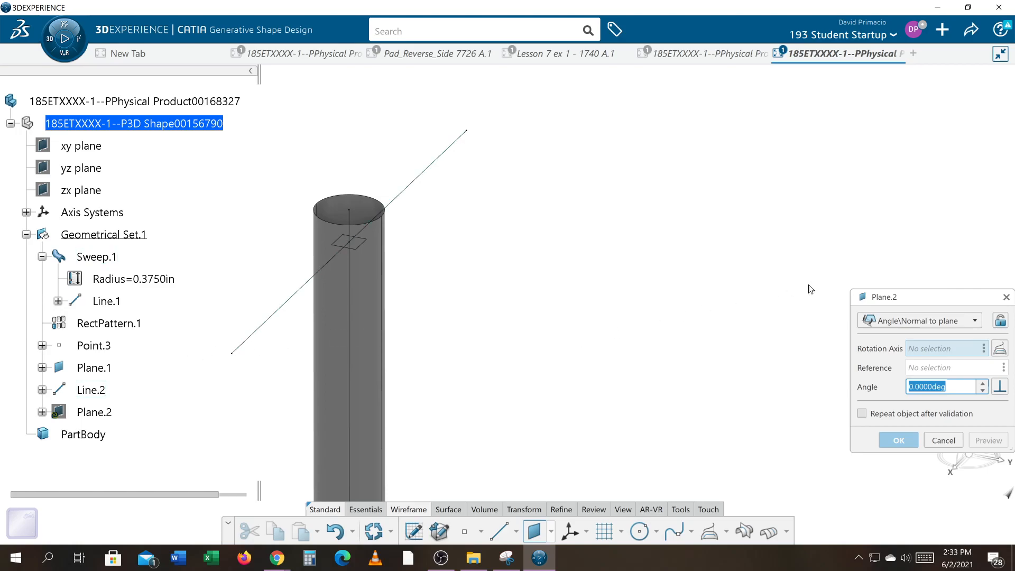
drag(911, 303, 715, 182)
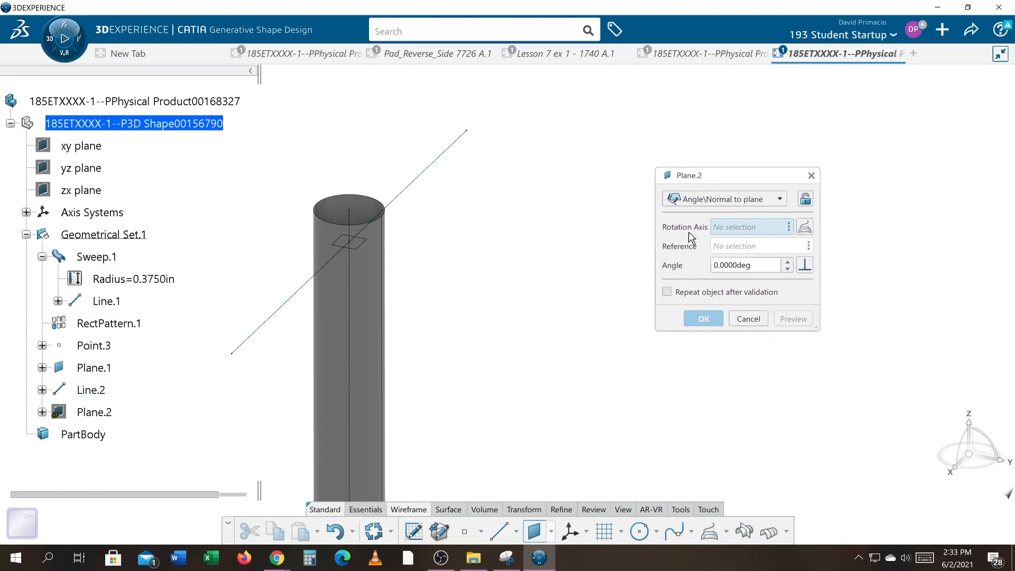
click(282, 317)
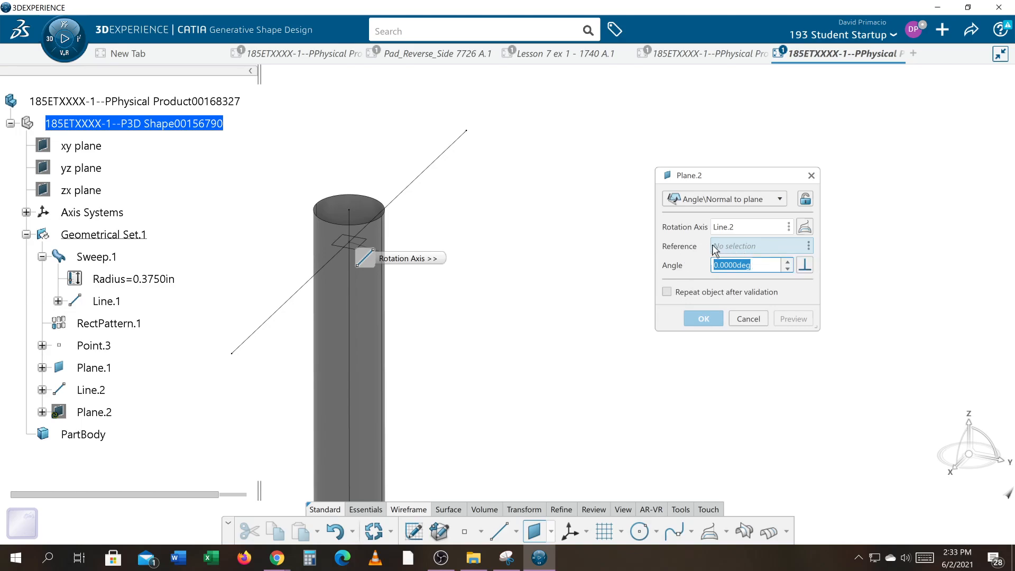
click(347, 248)
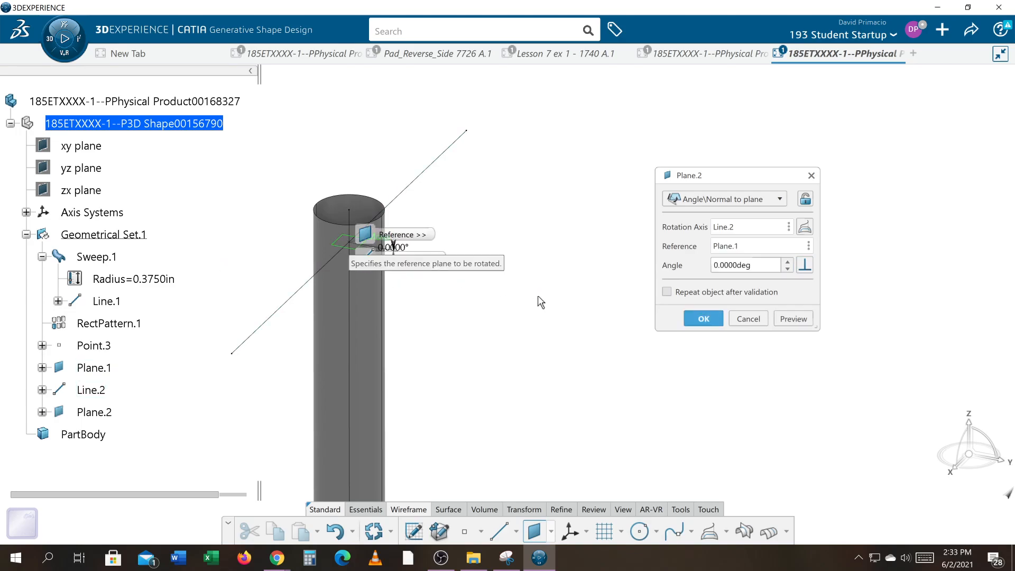
click(713, 265)
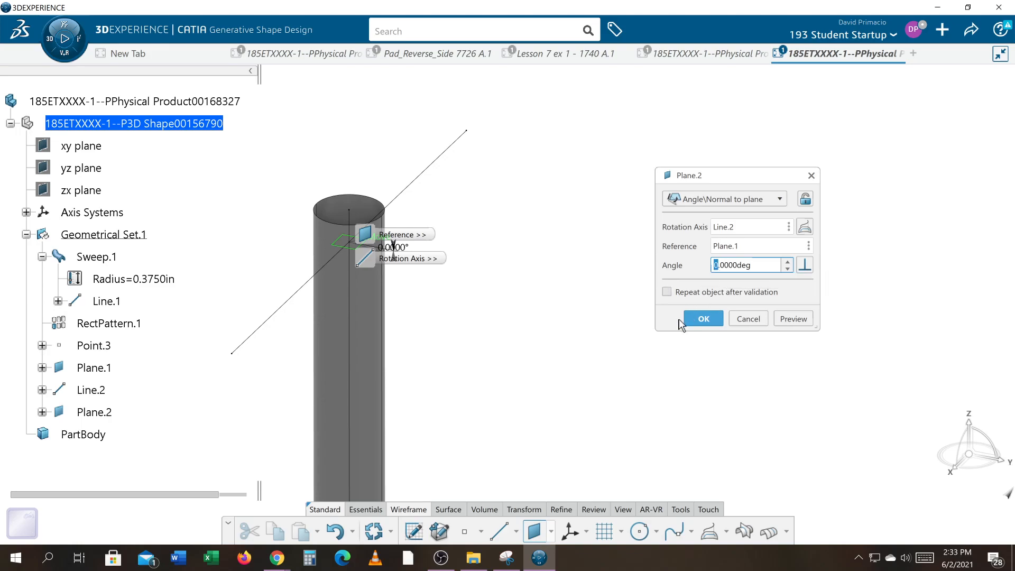
text(45)
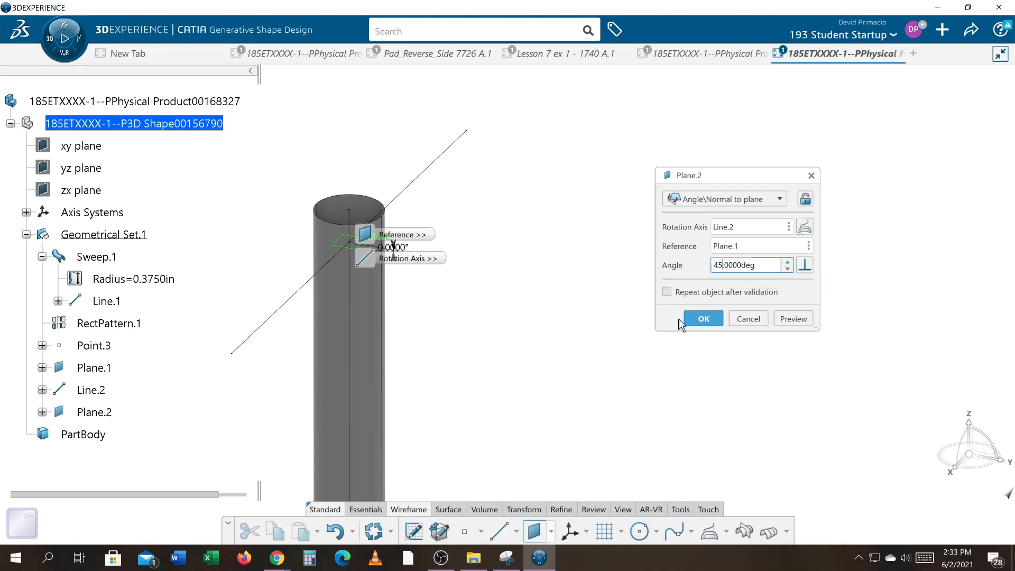
click(794, 320)
middle_drag(472, 312, 509, 294)
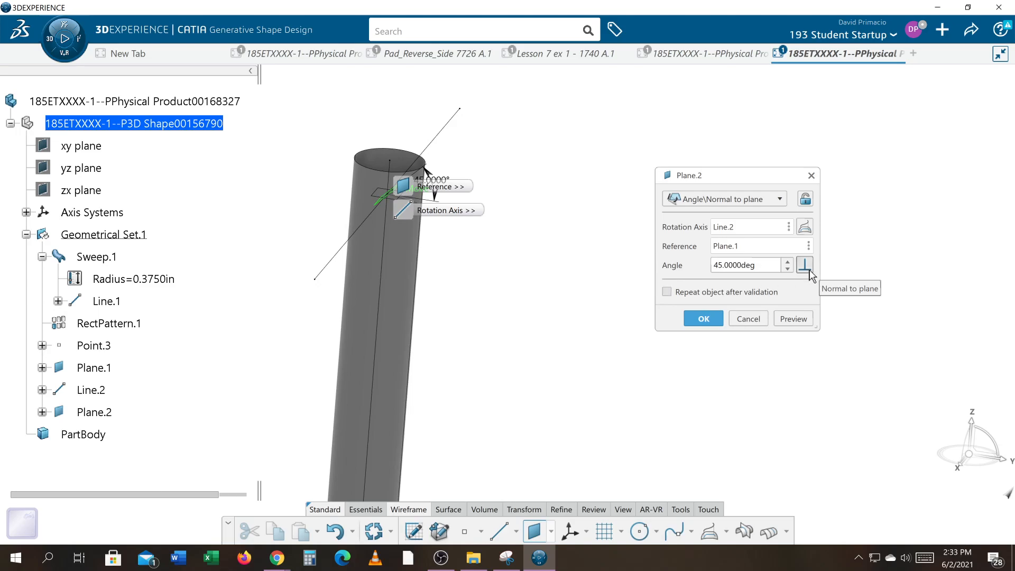
Reverse the new plane's angle to -45 deg and create the plane.
click(712, 266)
text(-)
click(794, 319)
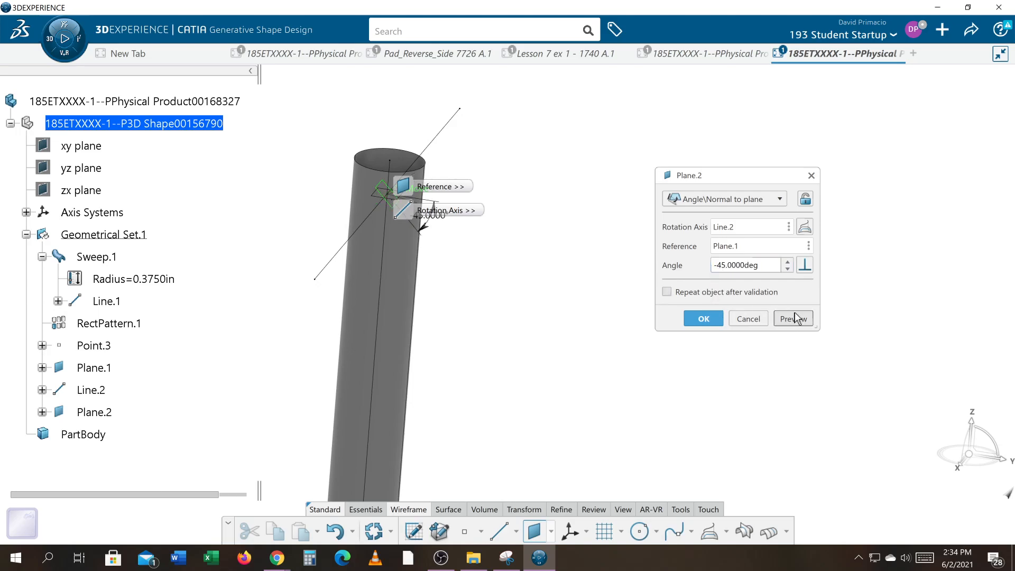
click(703, 319)
middle_drag(542, 346, 547, 424)
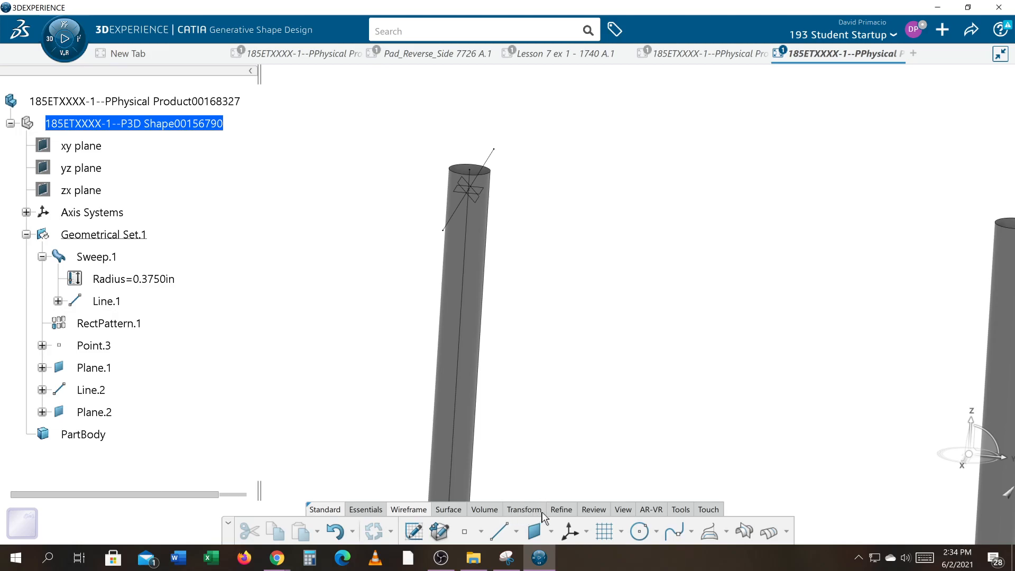
click(560, 510)
middle_drag(539, 460, 546, 421)
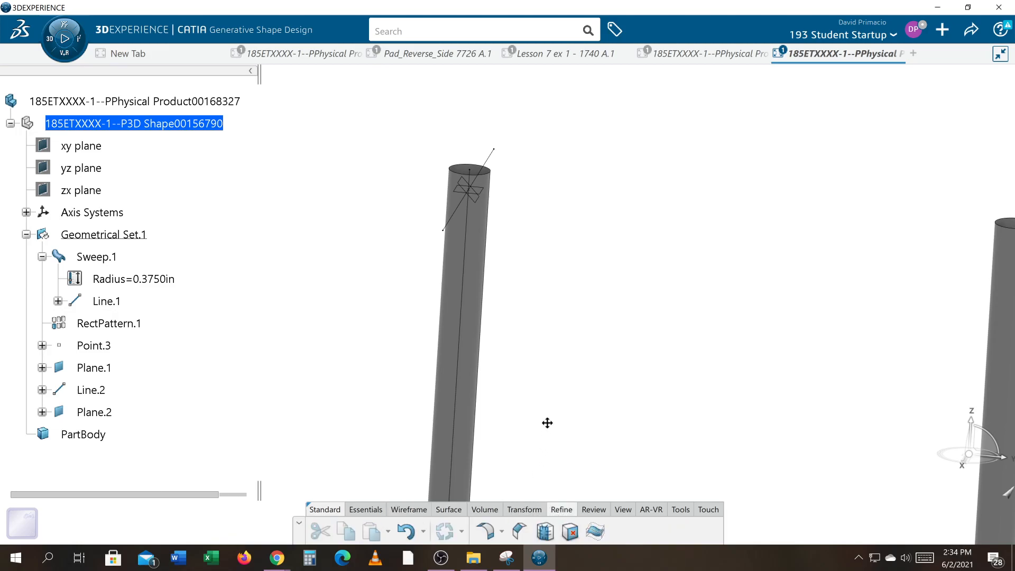
click(524, 509)
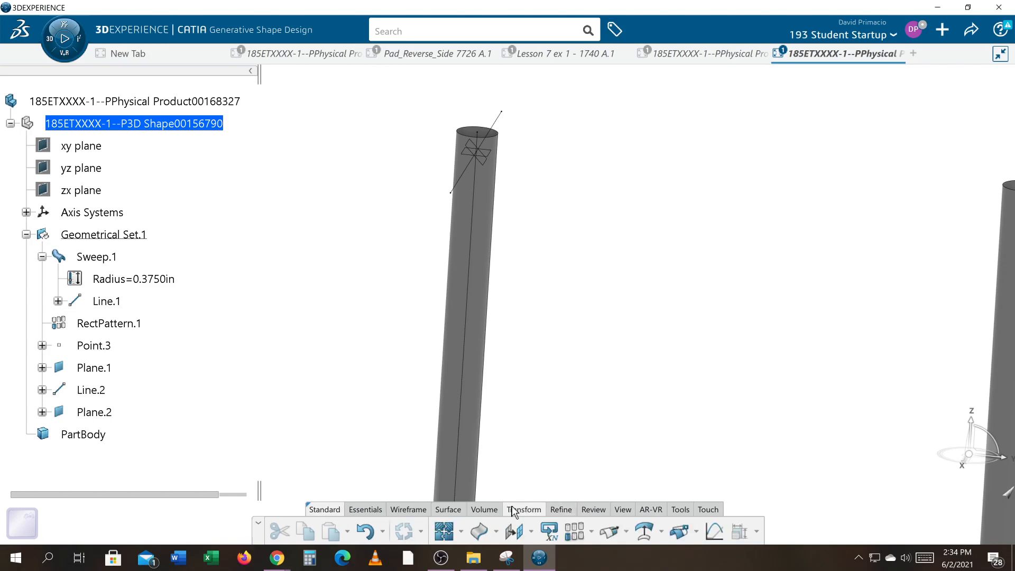
click(695, 533)
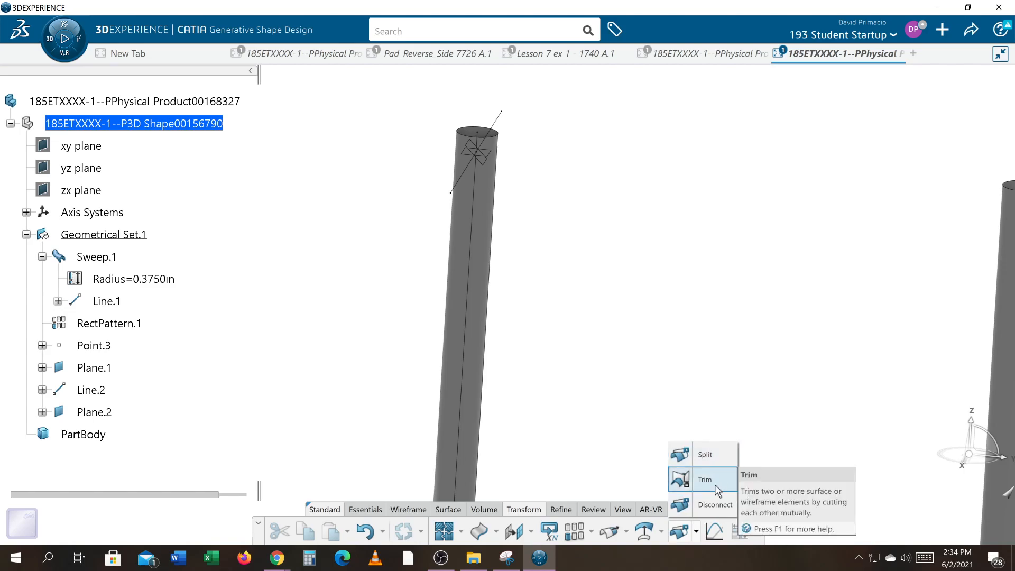
click(706, 459)
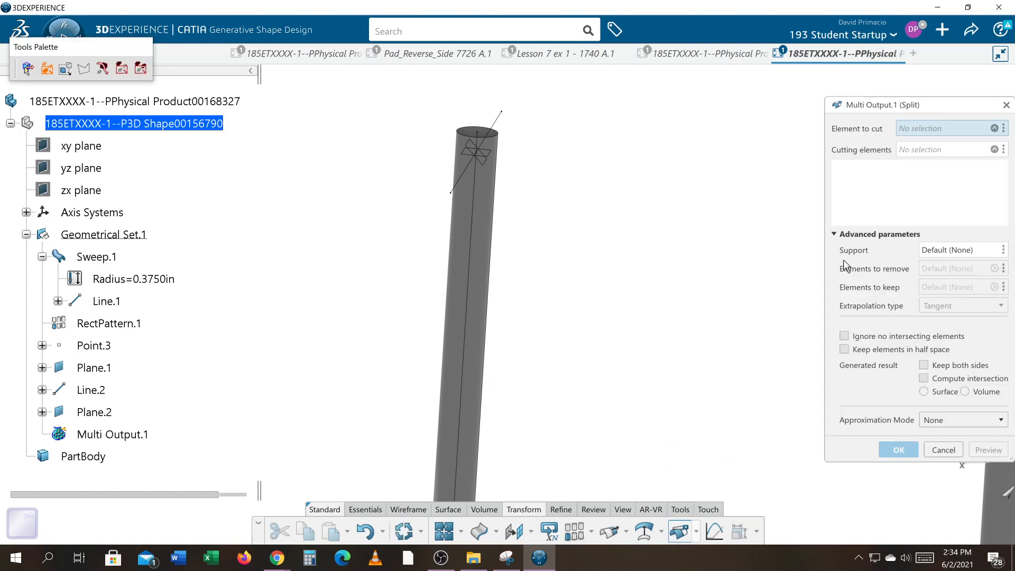
click(482, 237)
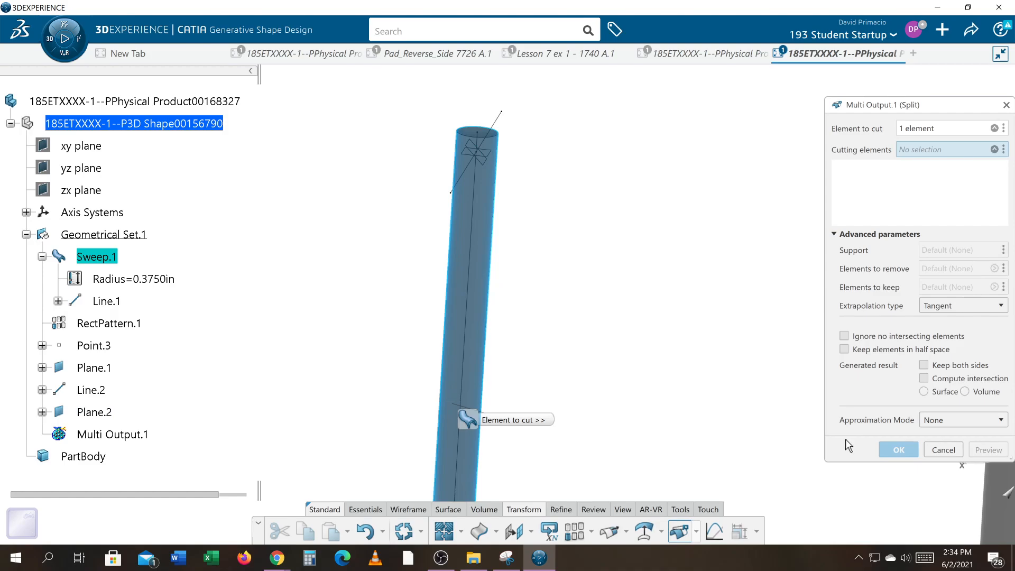
click(938, 449)
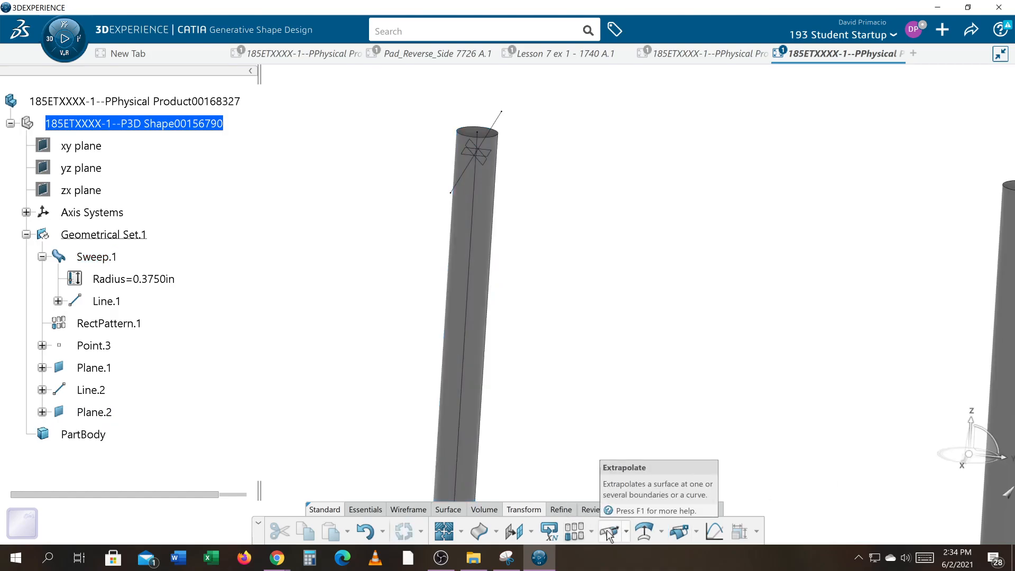
Split the original tube Sweep.1 with the angled plane Plane.2, keeping the portion below the plane.
click(678, 531)
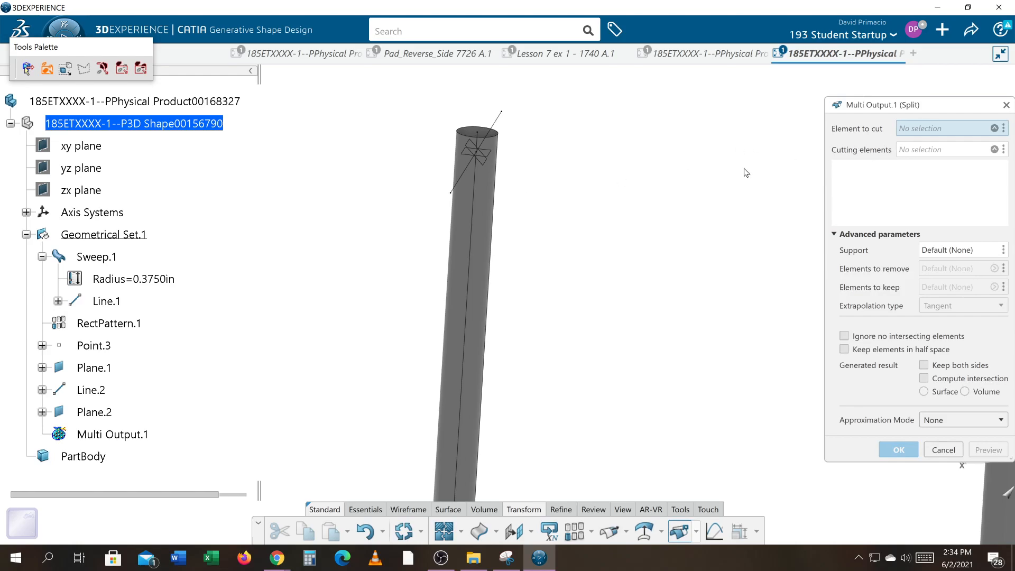
click(492, 225)
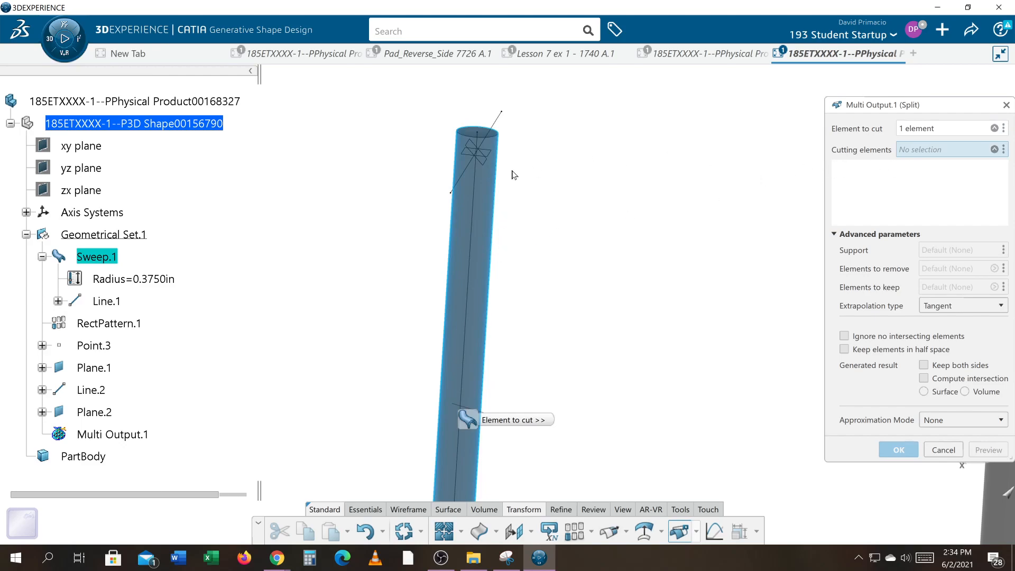
click(491, 170)
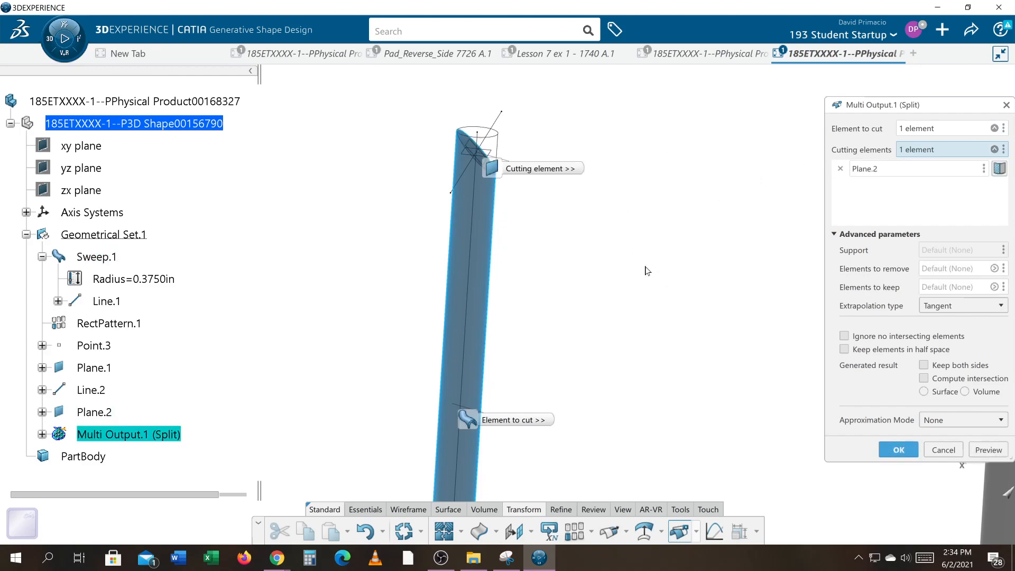
click(899, 451)
ctrl+middle_drag(624, 371, 644, 401)
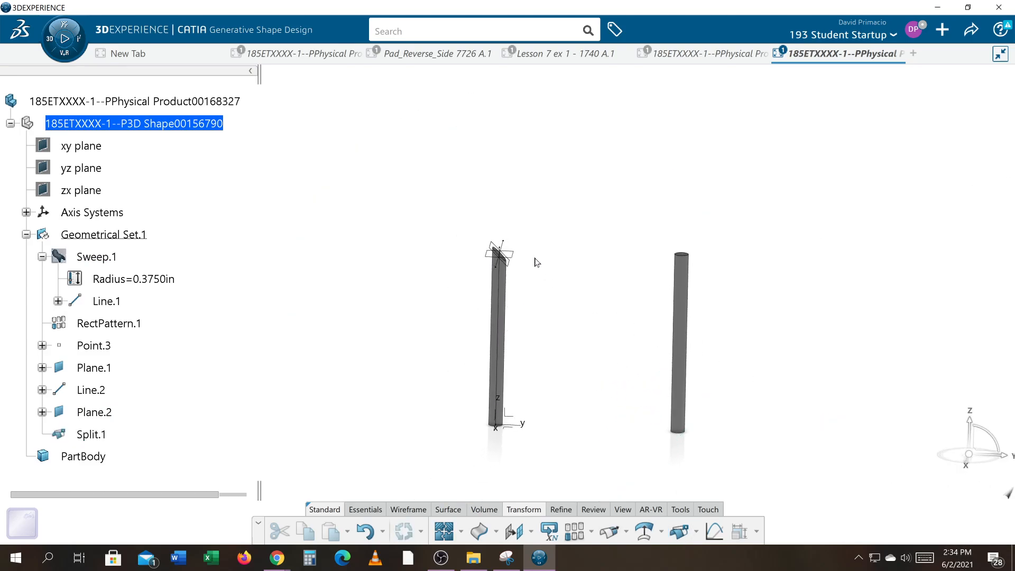
mouse_move(548, 340)
ctrl+middle_down()
mouse_move(545, 325)
mouse_move(565, 319)
mouse_move(548, 313)
mouse_move(564, 316)
mouse_move(554, 338)
ctrl+middle_up()
mouse_move(428, 396)
ctrl+middle_down()
mouse_move(418, 376)
mouse_move(421, 398)
mouse_move(432, 386)
mouse_move(441, 398)
ctrl+middle_up()
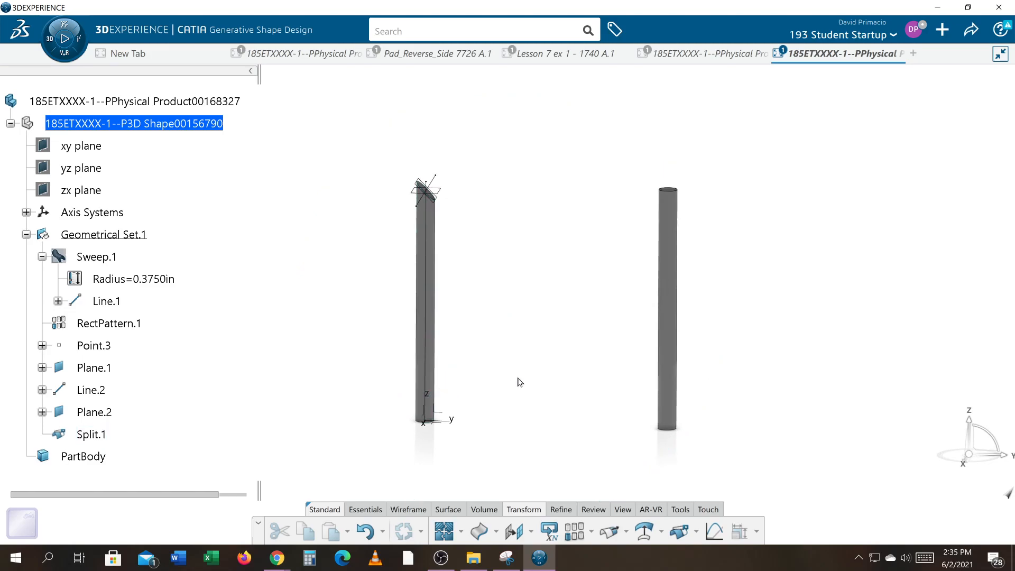
mouse_move(564, 340)
ctrl+middle_down()
mouse_move(566, 324)
mouse_move(539, 335)
mouse_move(557, 348)
ctrl+middle_up()
ctrl+middle_drag(645, 324, 643, 363)
ctrl+middle_drag(403, 421, 428, 449)
ctrl+middle_drag(590, 431, 589, 429)
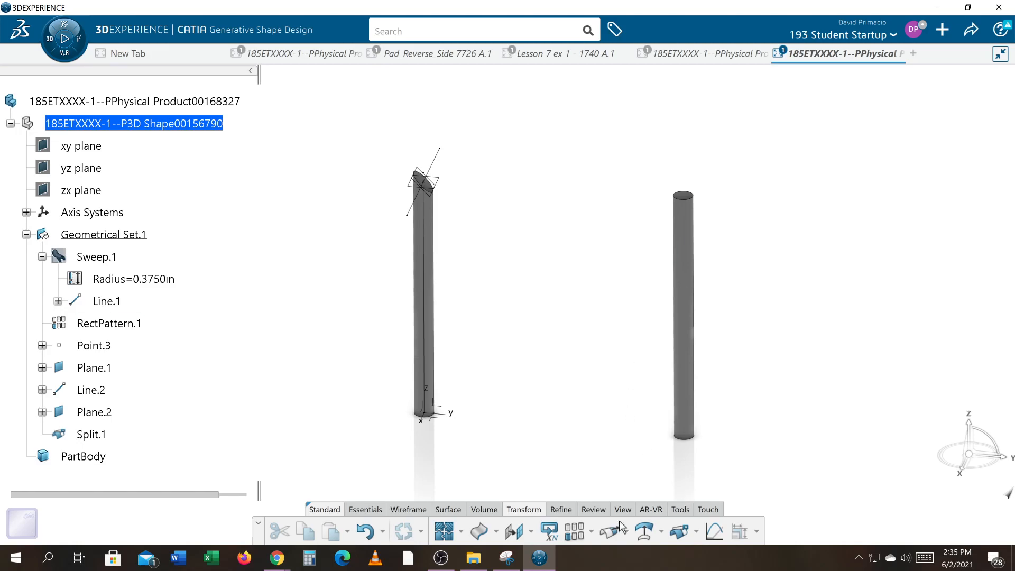
click(407, 508)
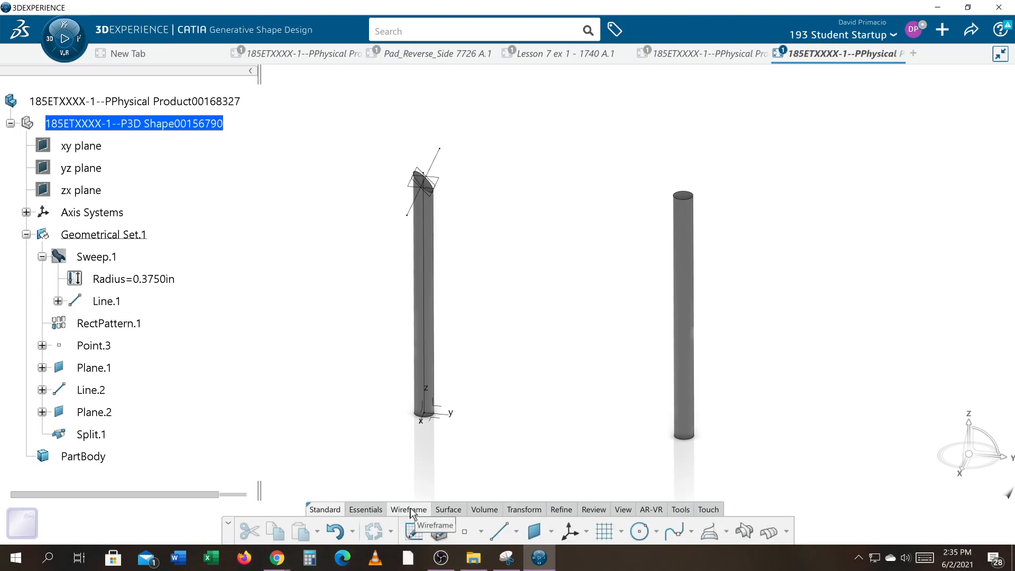
click(462, 532)
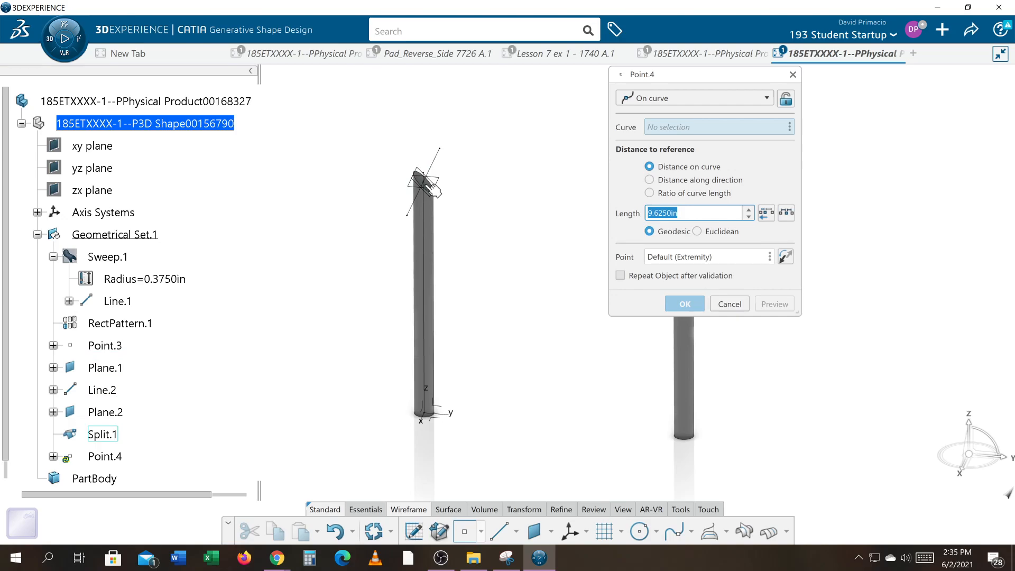
scroll(122, 433, down, 2)
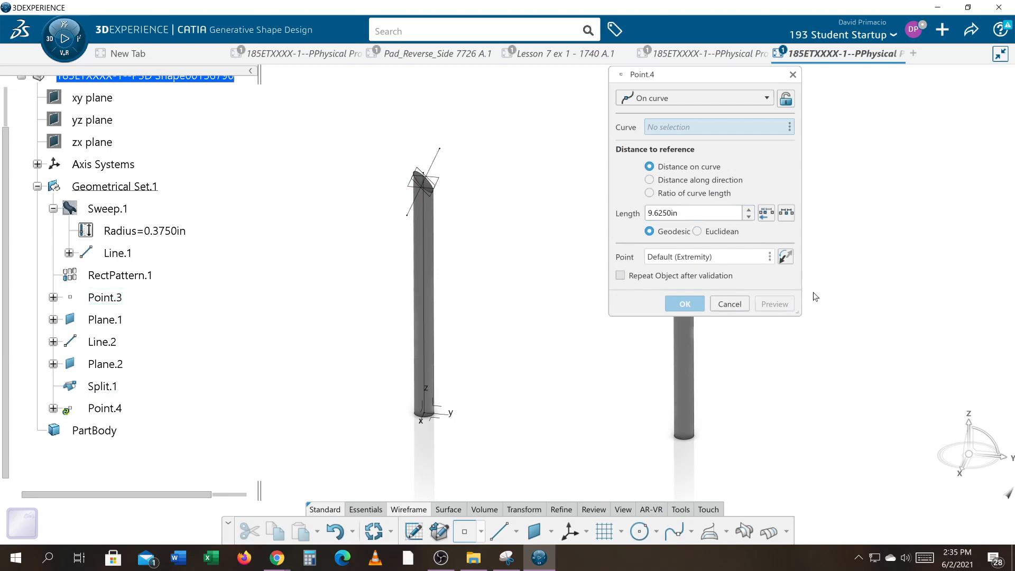
click(729, 304)
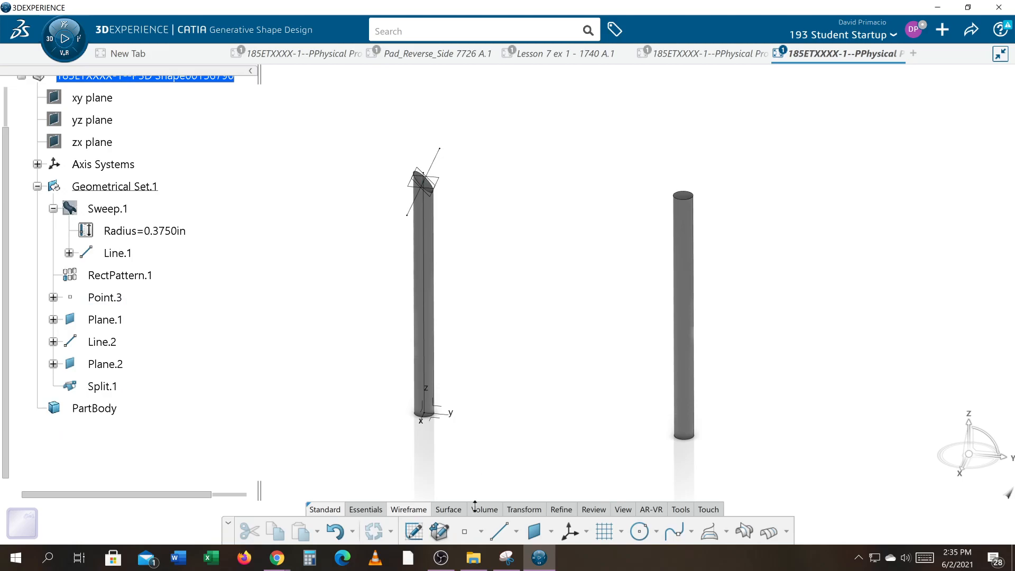
Create a coordinates point referenced to Point.3 with X 0, Y 10 and Z 0 in, at the second tube.
click(465, 531)
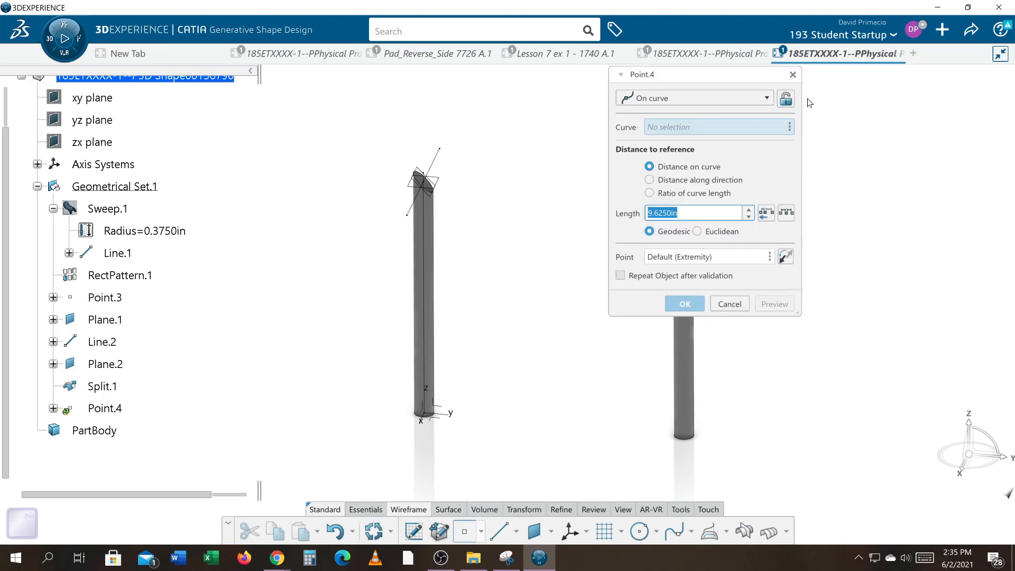
click(751, 99)
click(719, 113)
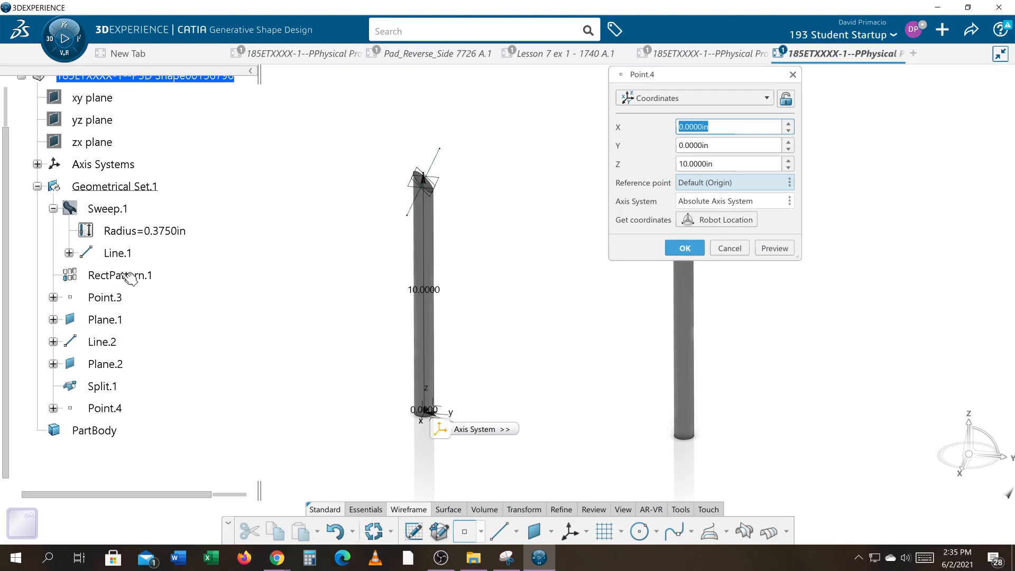
click(112, 301)
middle_drag(381, 279, 196, 361)
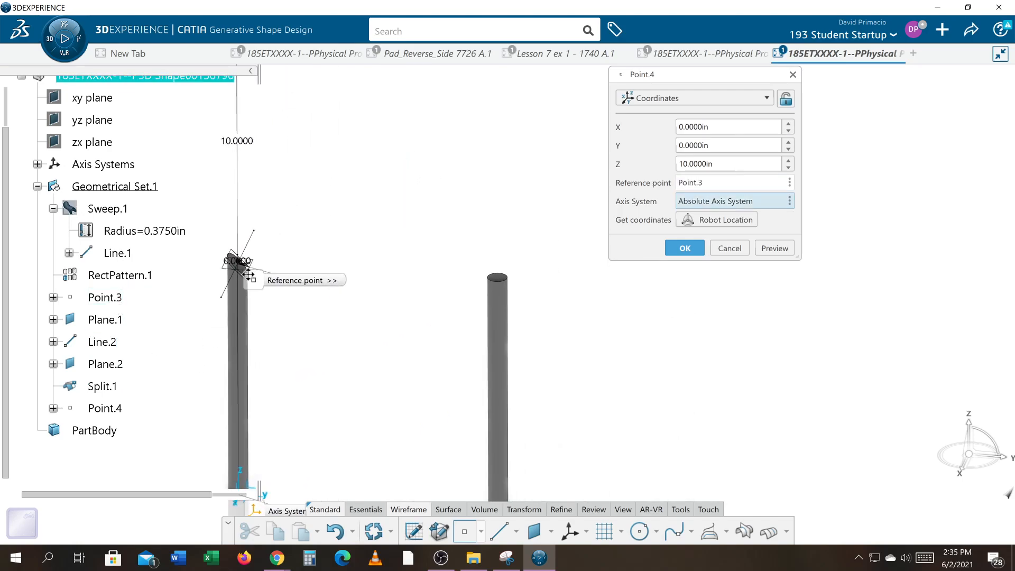
click(735, 167)
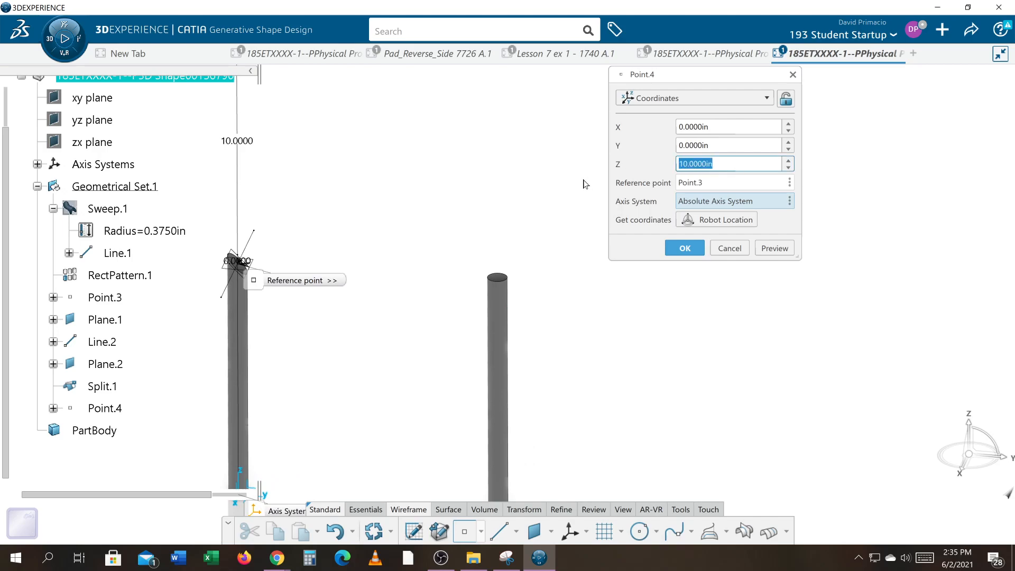
text(0)
click(726, 145)
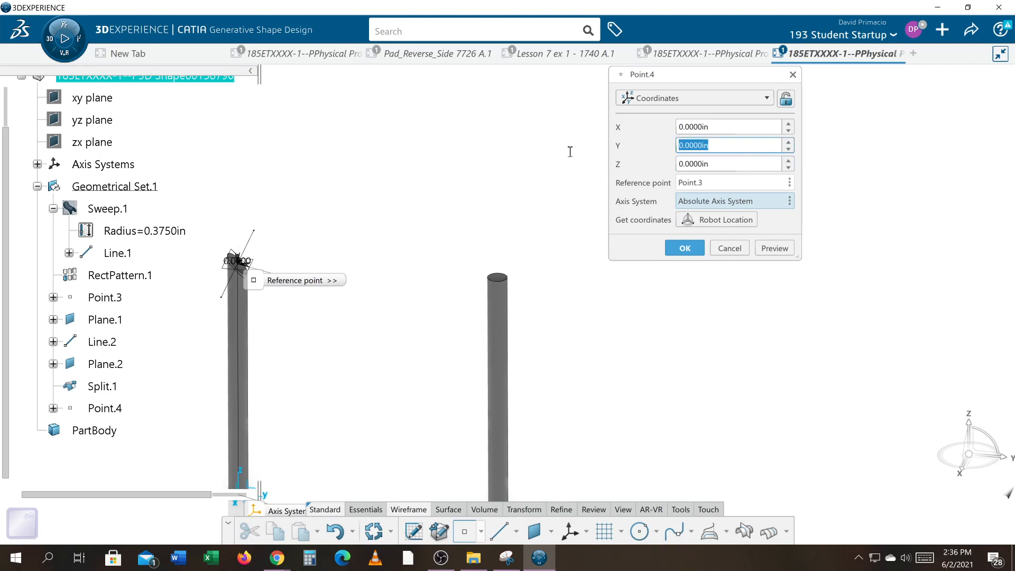
text(10)
click(775, 248)
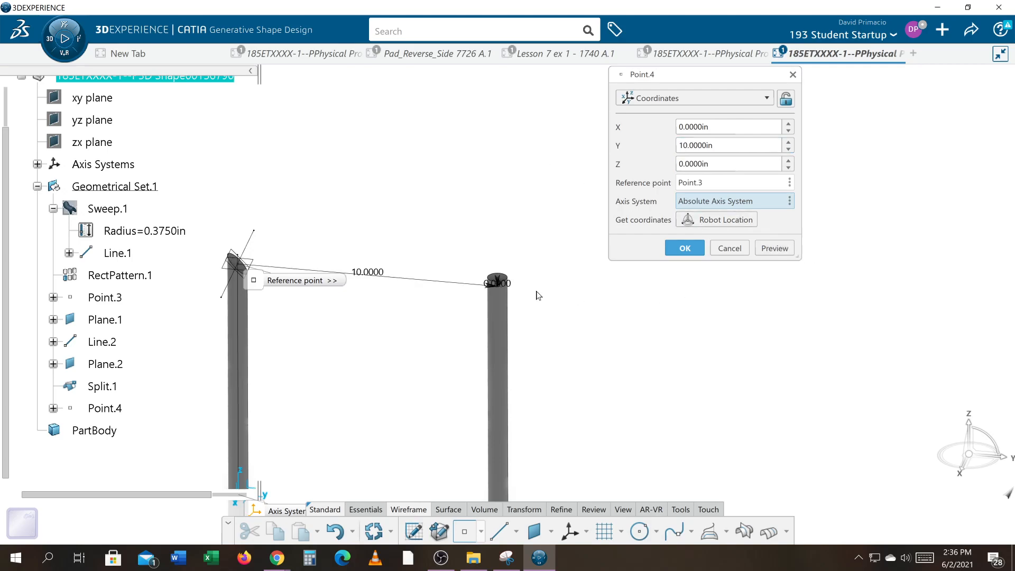
click(690, 248)
Create a point-direction line through Point.4 on the second tube along the X component, with offsets of 3 and -3 in.
middle_drag(474, 407, 601, 294)
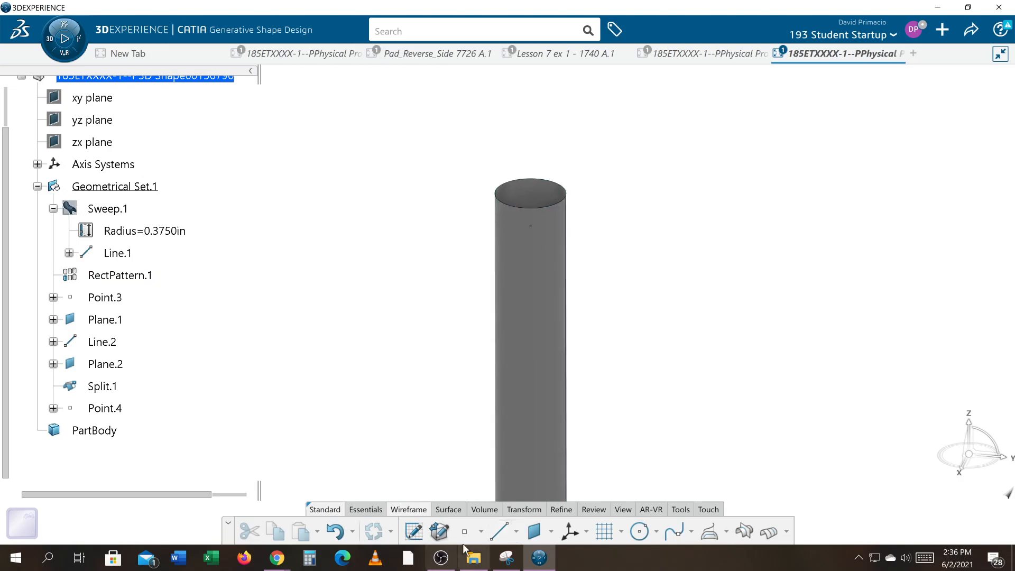
click(499, 530)
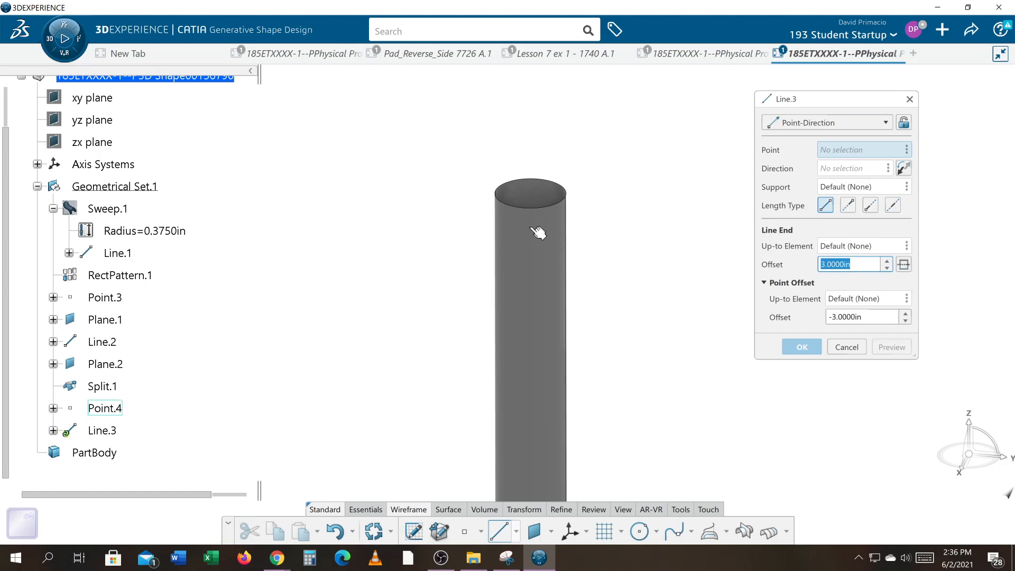
click(531, 227)
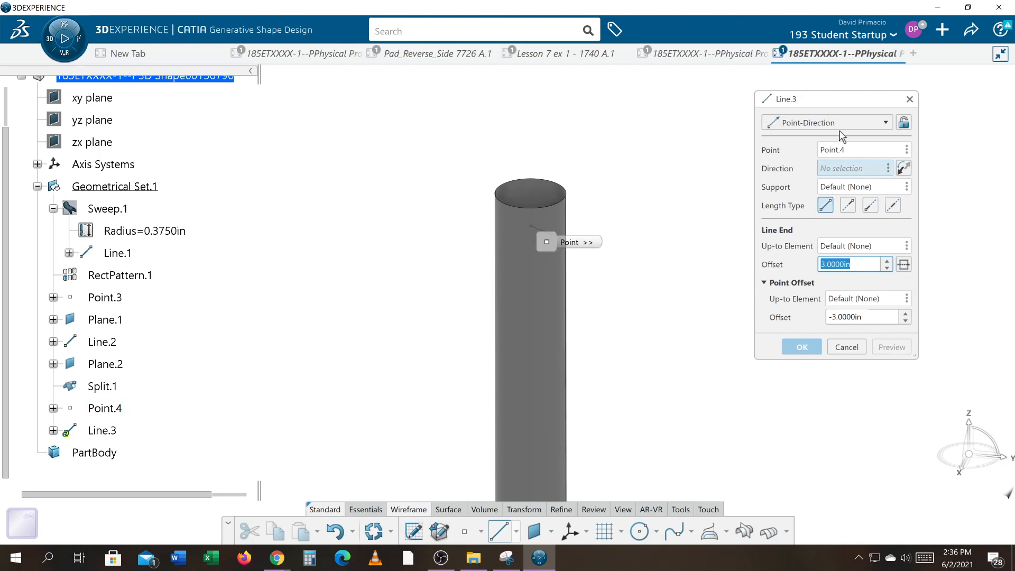
right_click(876, 165)
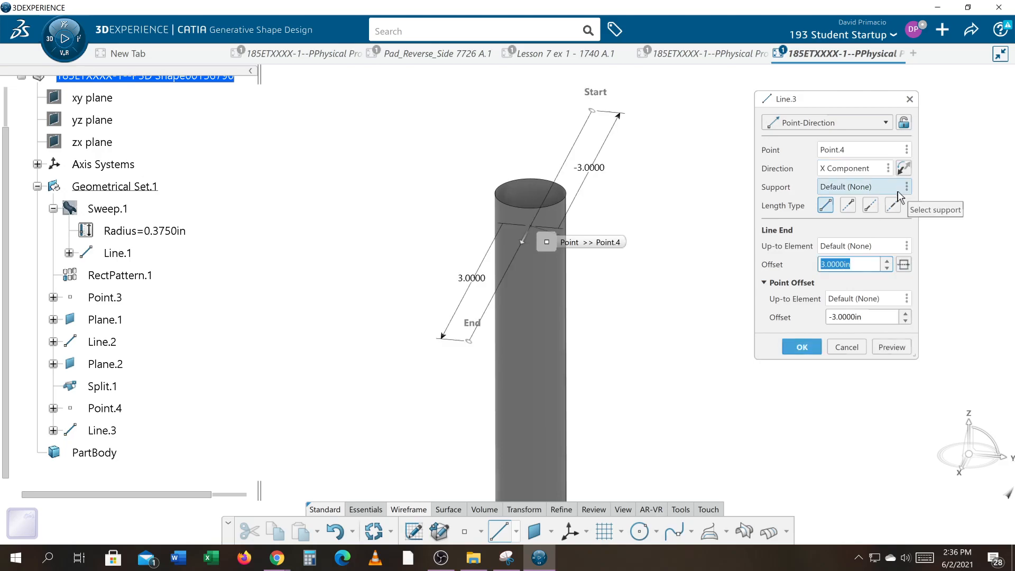
click(798, 341)
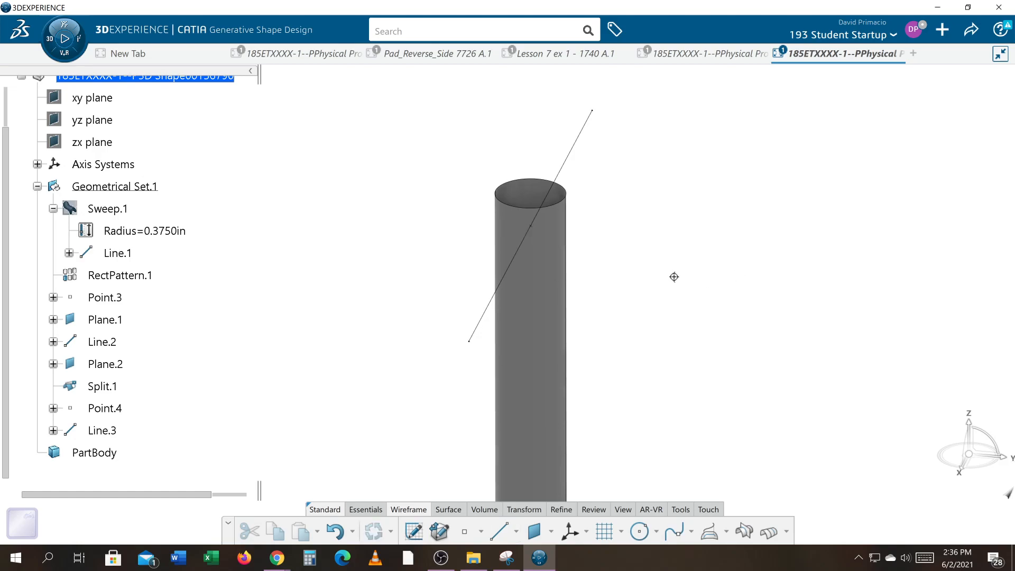
Define an angle-to-plane plane at the second tube with Line.3 as rotation axis and Plane.1 as reference.
middle_drag(673, 277, 668, 268)
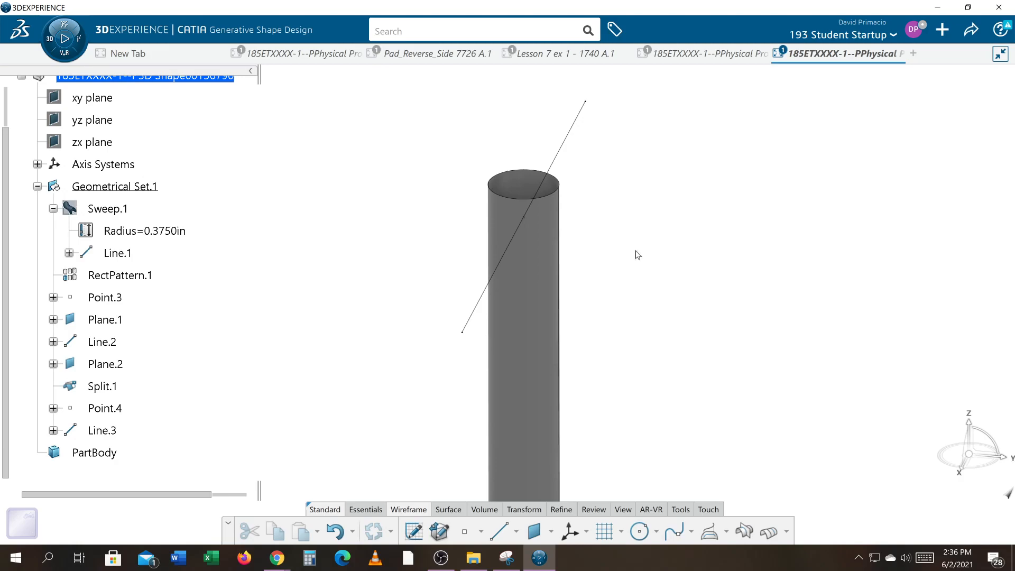
click(533, 532)
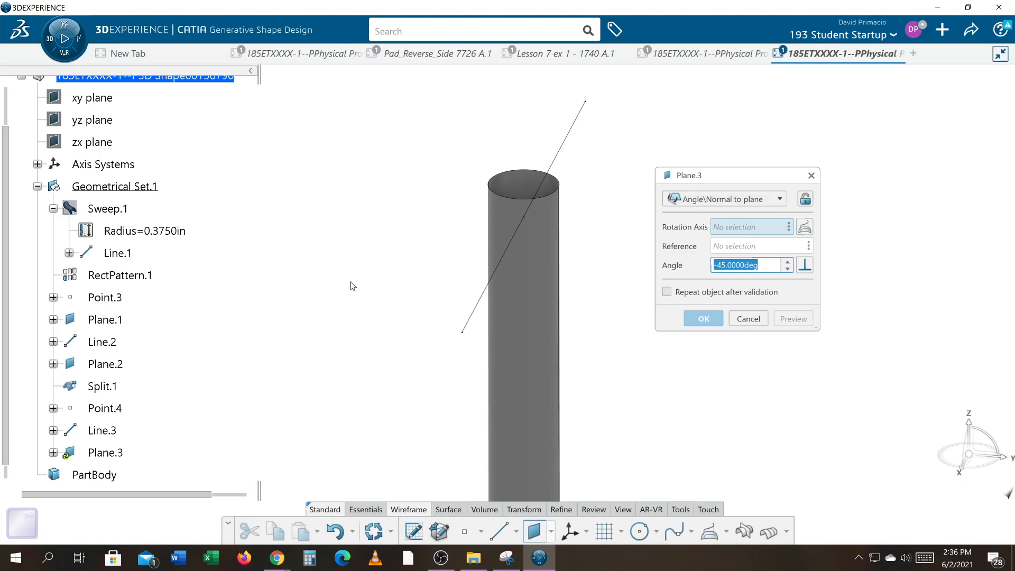
click(468, 319)
middle_drag(288, 320, 385, 342)
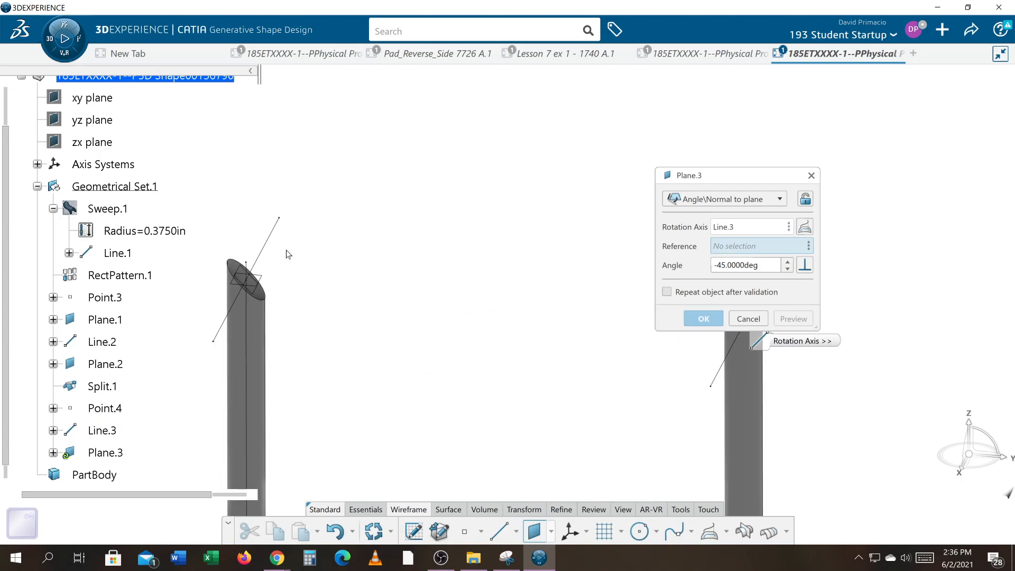
click(270, 280)
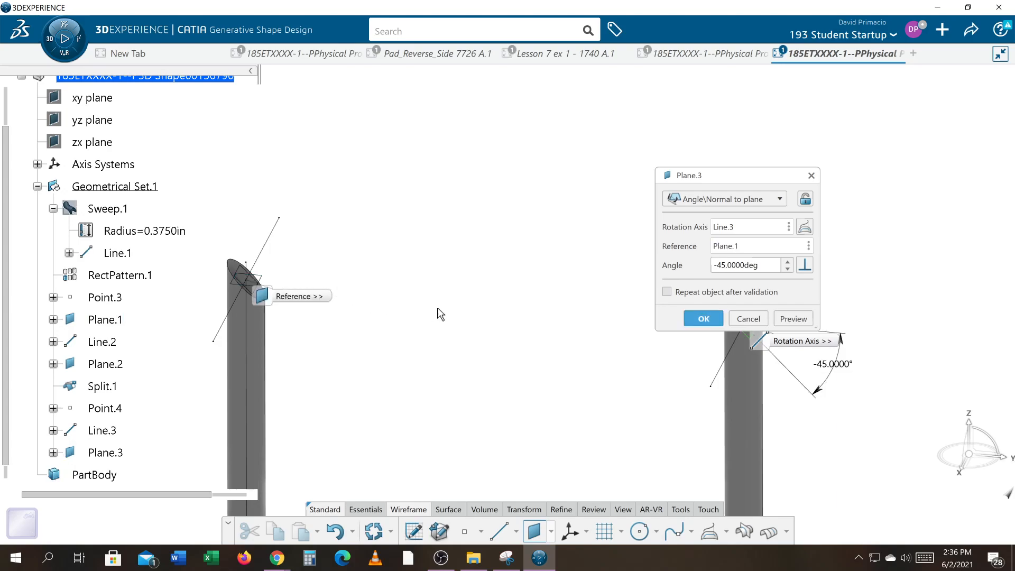
middle_drag(527, 340, 331, 292)
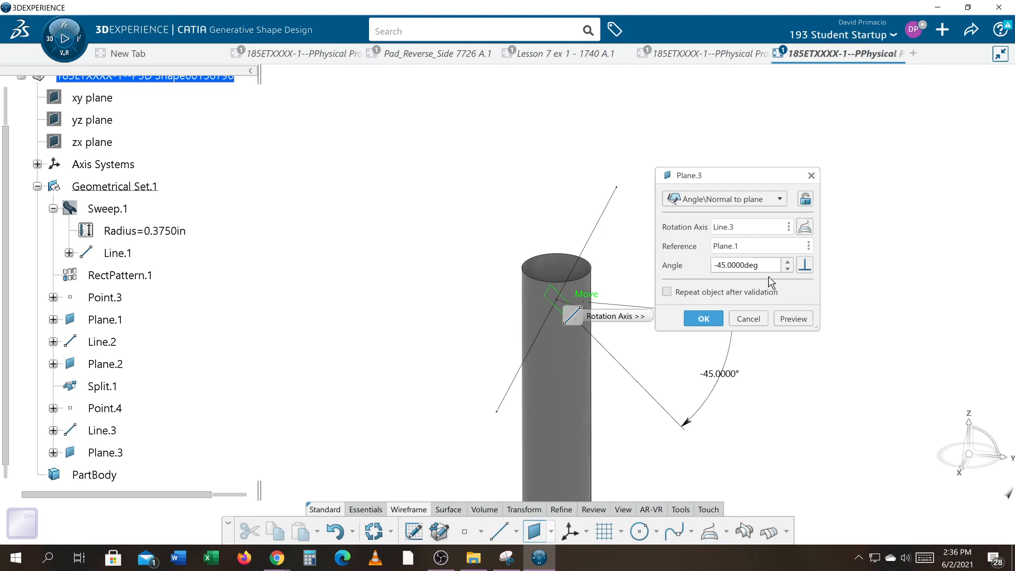
Set the new plane's angle to 45 deg, preview it and create the plane.
click(719, 266)
key(BackSpace)
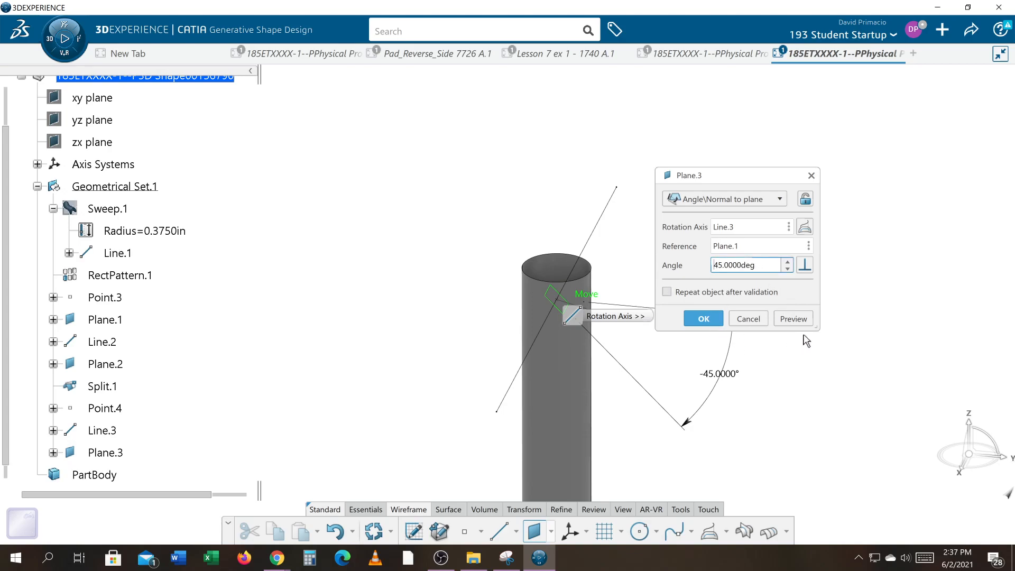
click(782, 318)
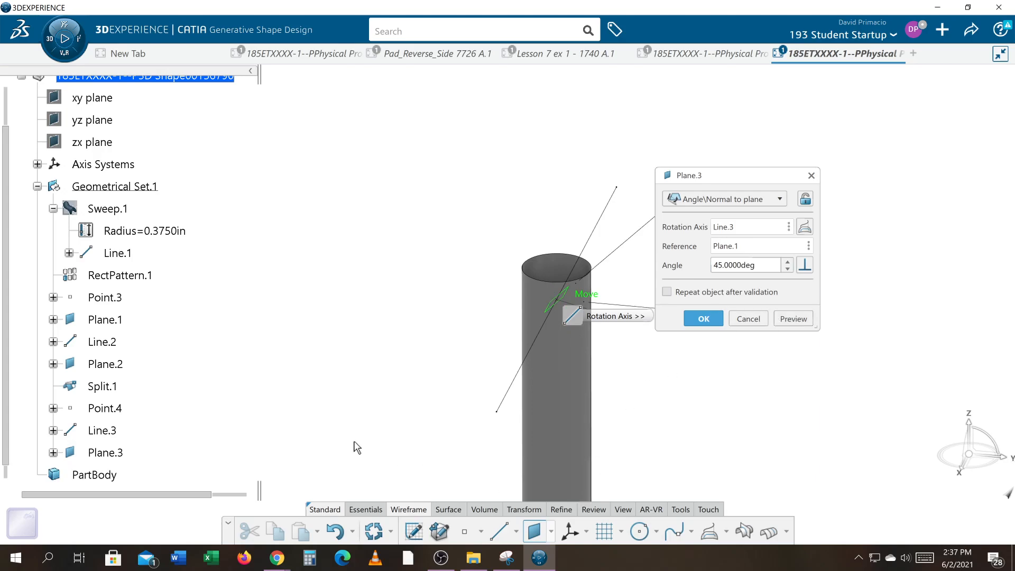
click(706, 319)
Split the patterned tube RectPattern.1 with the angled plane Plane.3, keeping the portion below the plane.
middle_drag(388, 426, 417, 417)
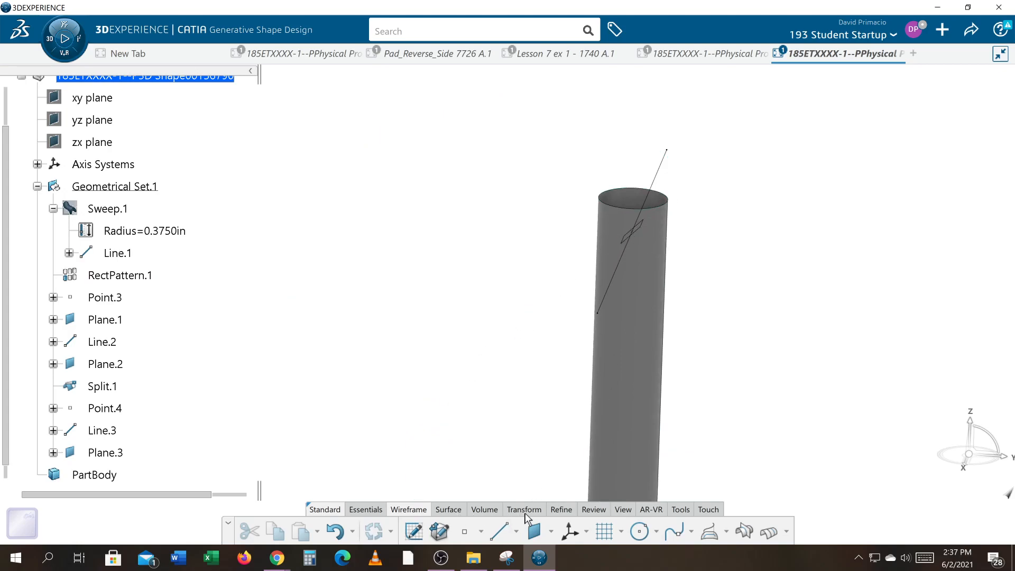
click(445, 510)
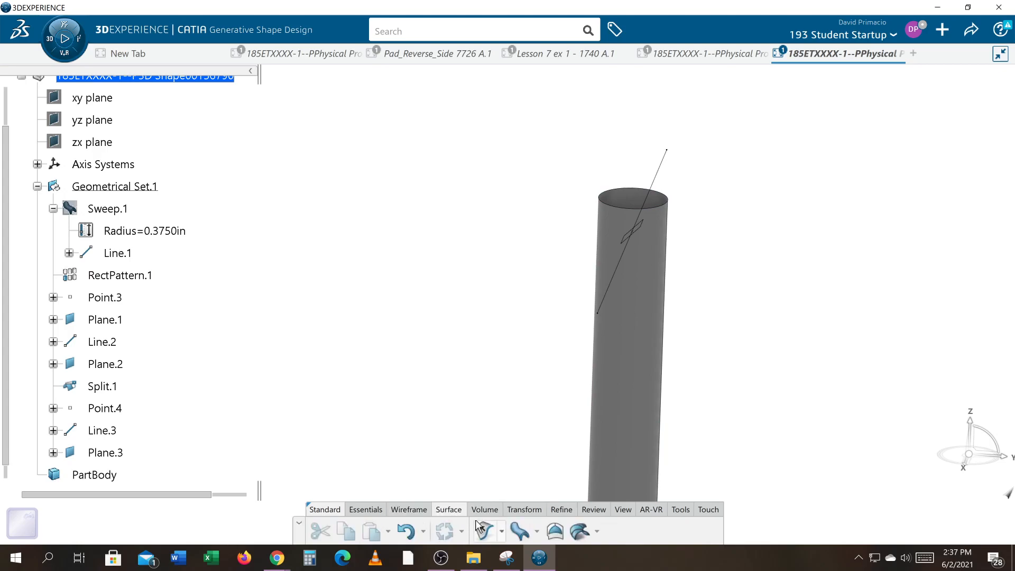
click(523, 513)
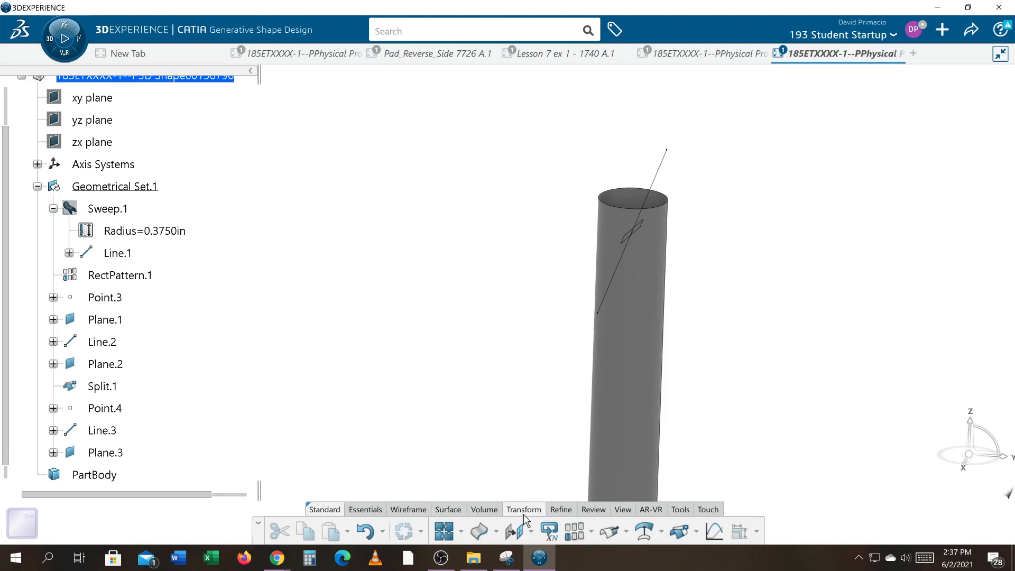
click(679, 531)
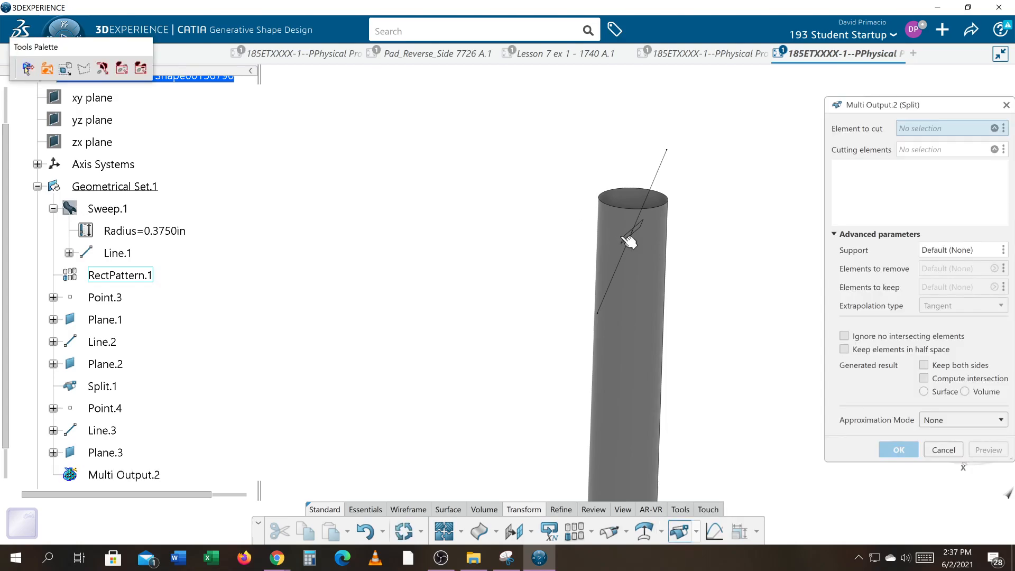
click(658, 270)
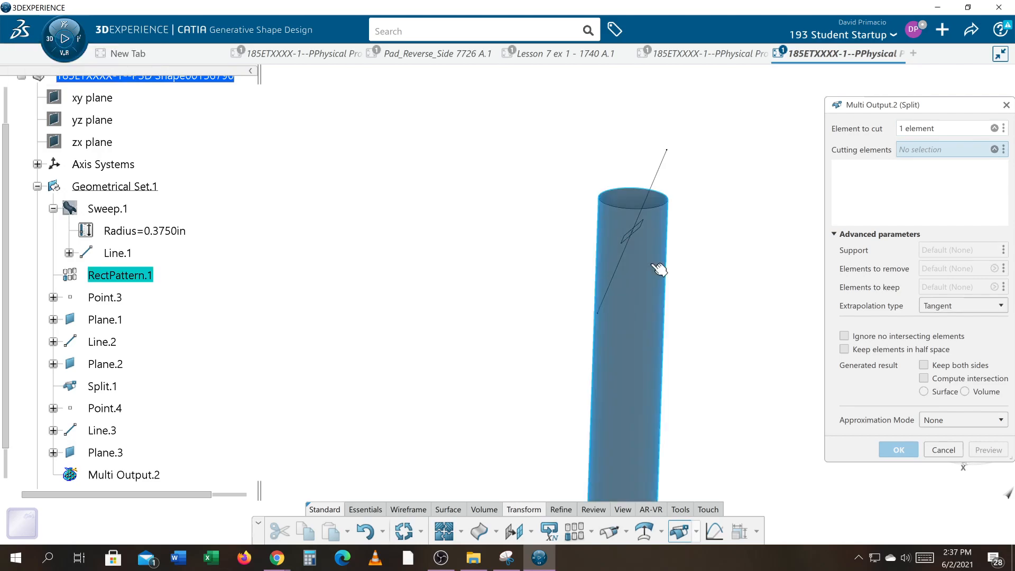
click(632, 242)
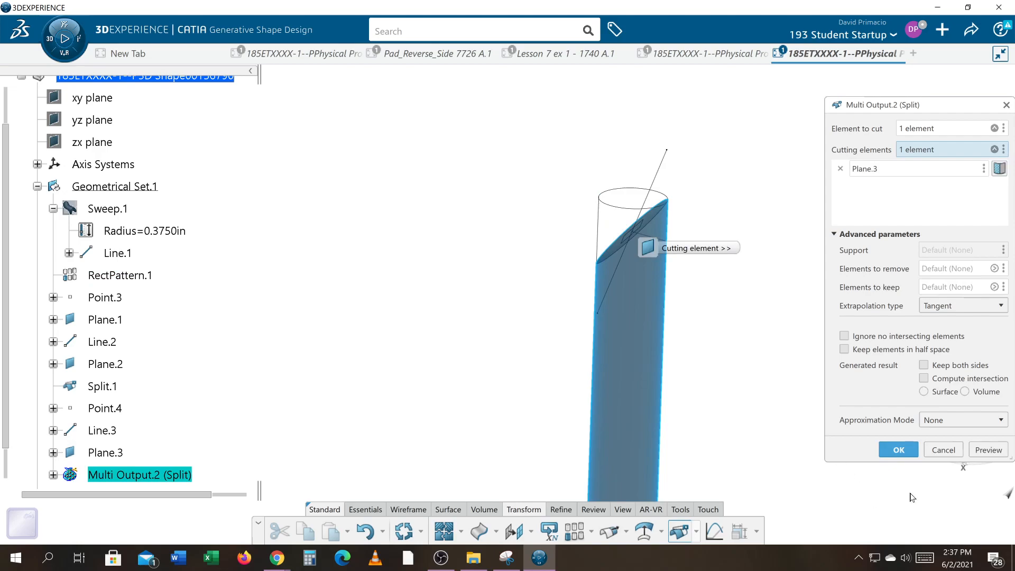
click(897, 450)
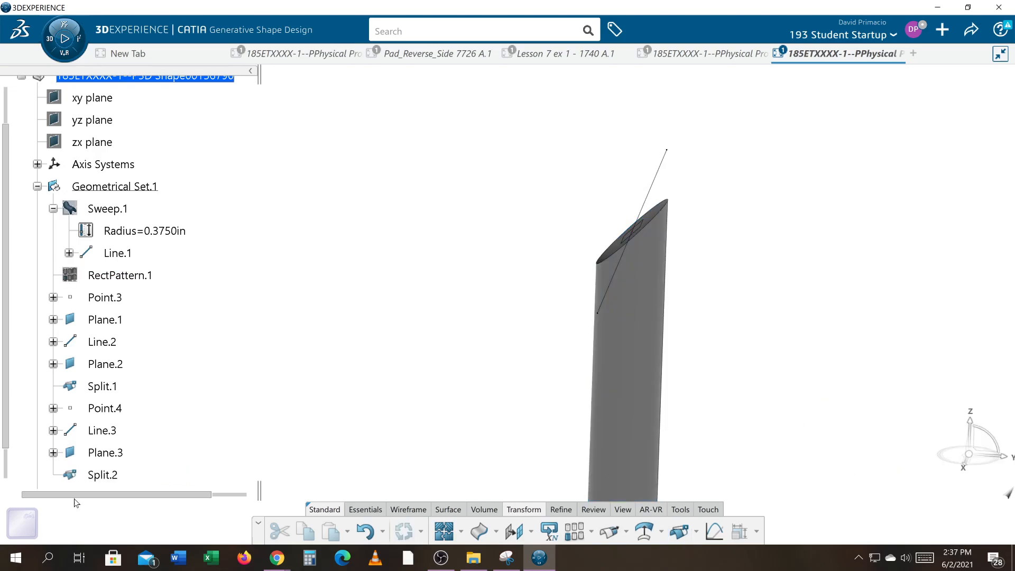
Create a point-point line from Point.3 on the first tube to Point.4 on the second tube.
middle_drag(364, 325, 377, 397)
middle_drag(781, 340, 532, 399)
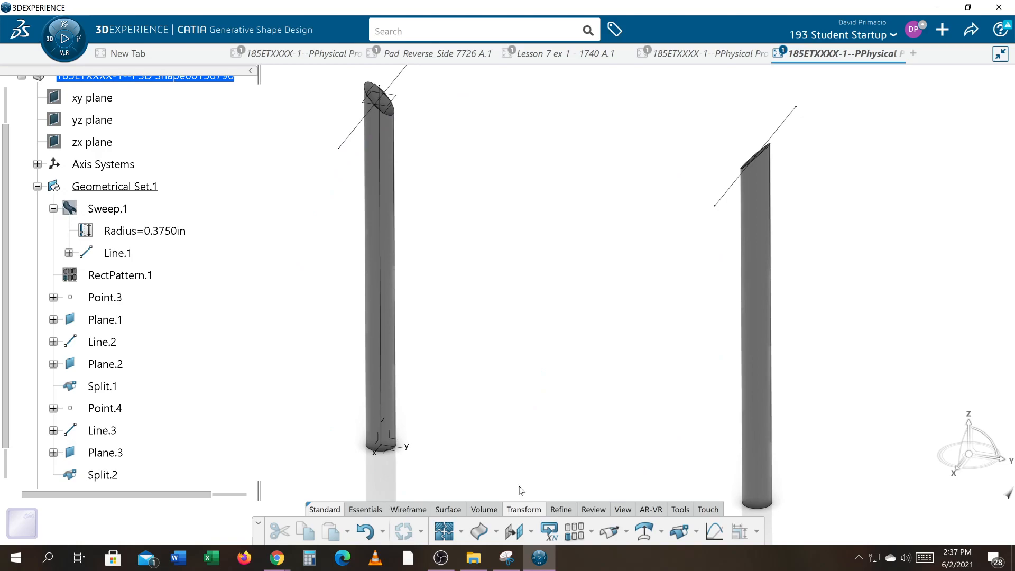
click(408, 509)
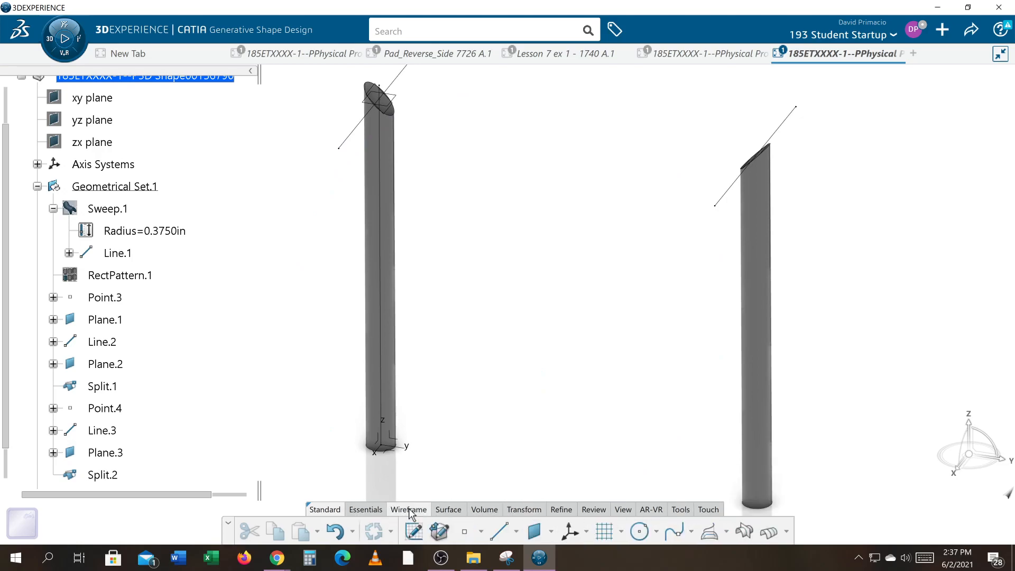
click(499, 530)
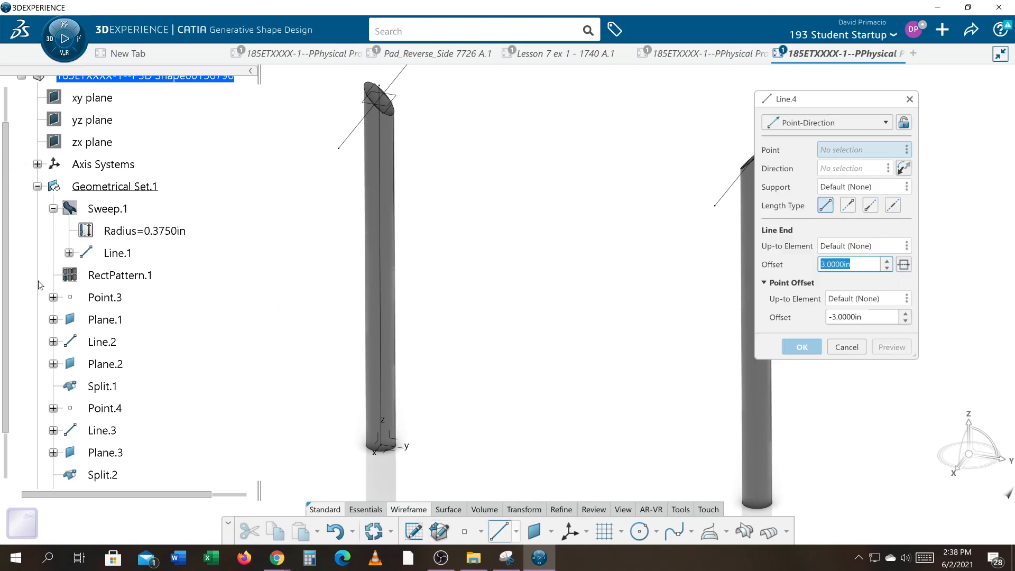
click(125, 298)
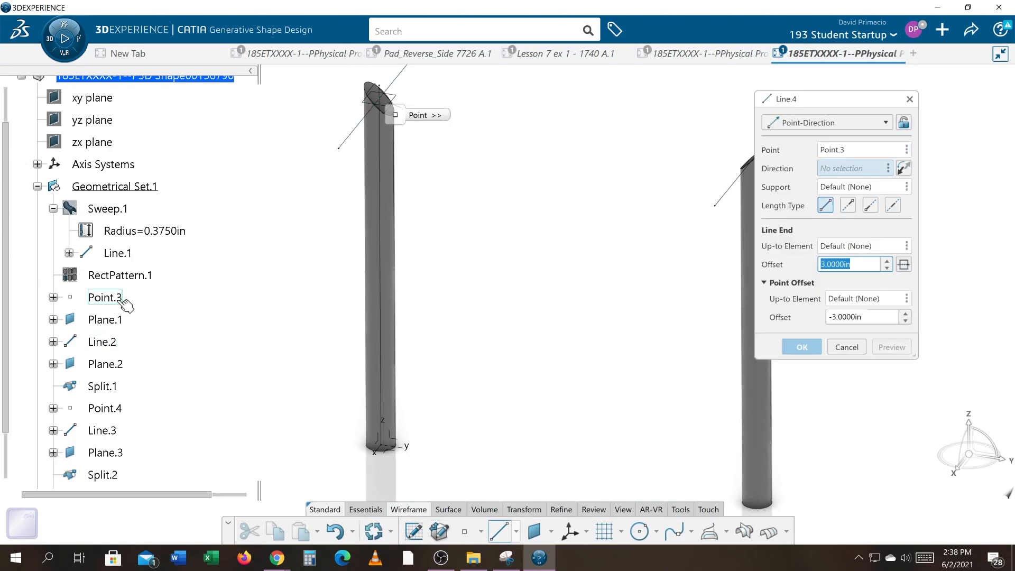
click(113, 407)
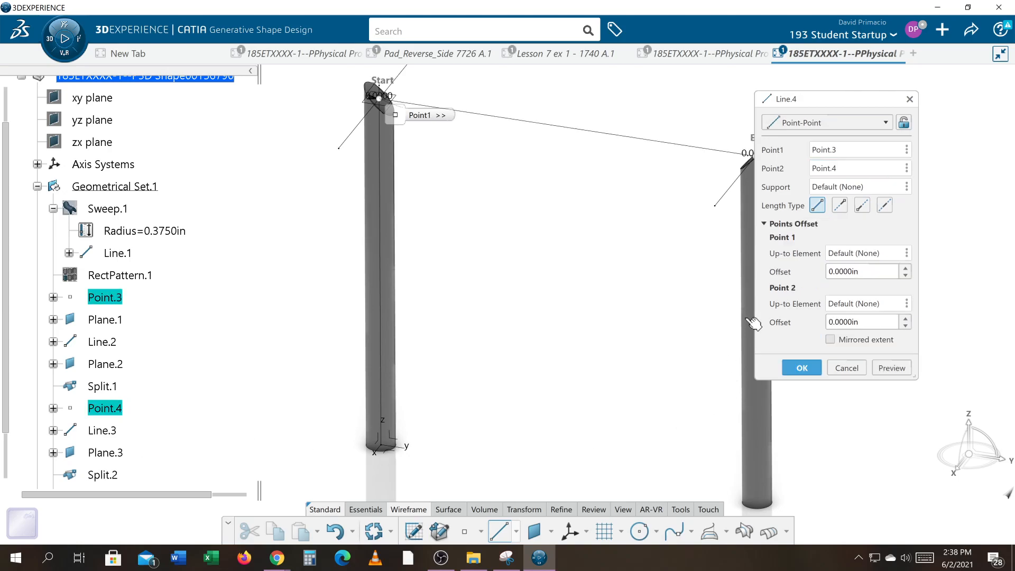
middle_drag(581, 312, 516, 401)
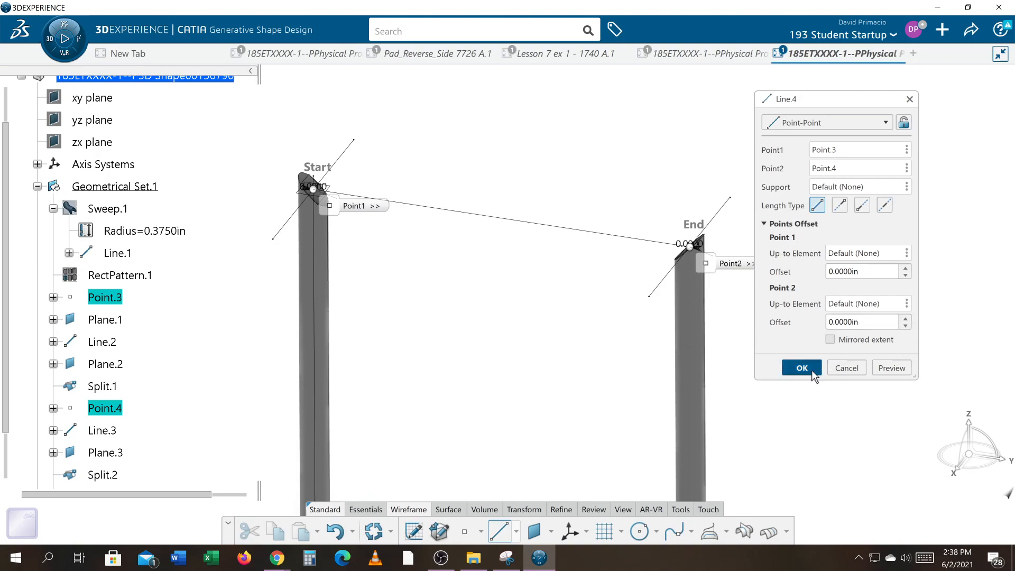
click(802, 368)
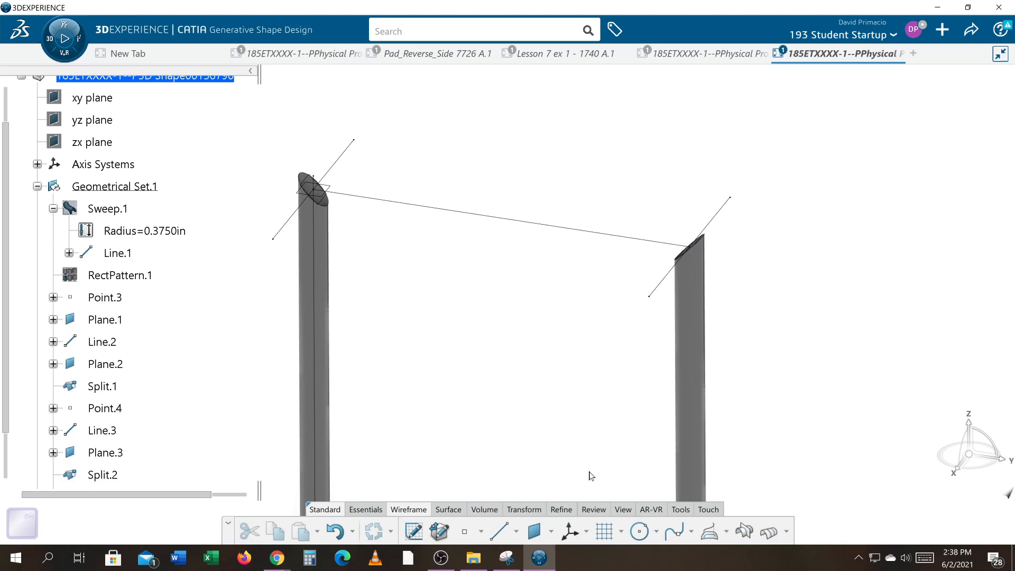
click(448, 509)
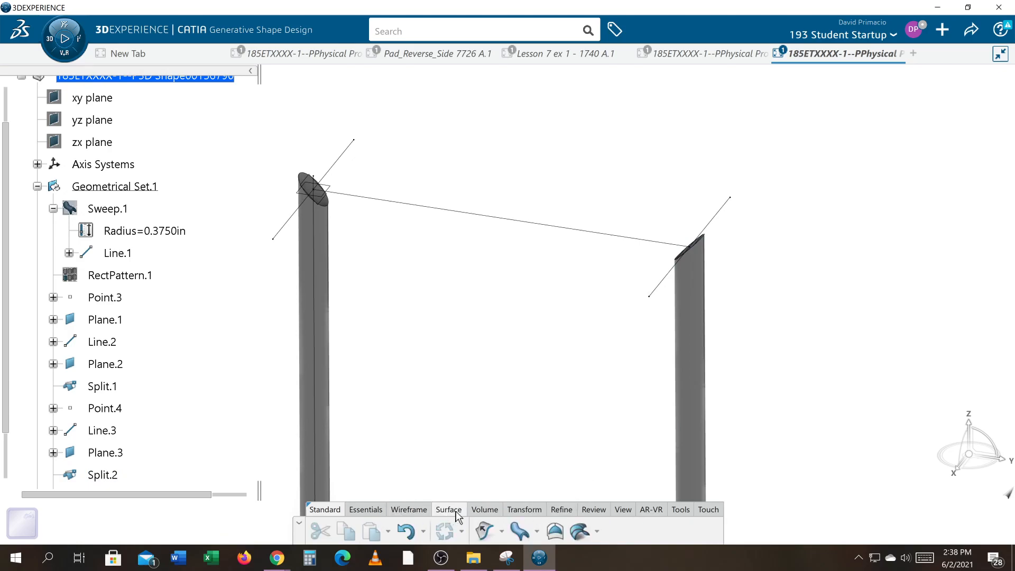
click(520, 530)
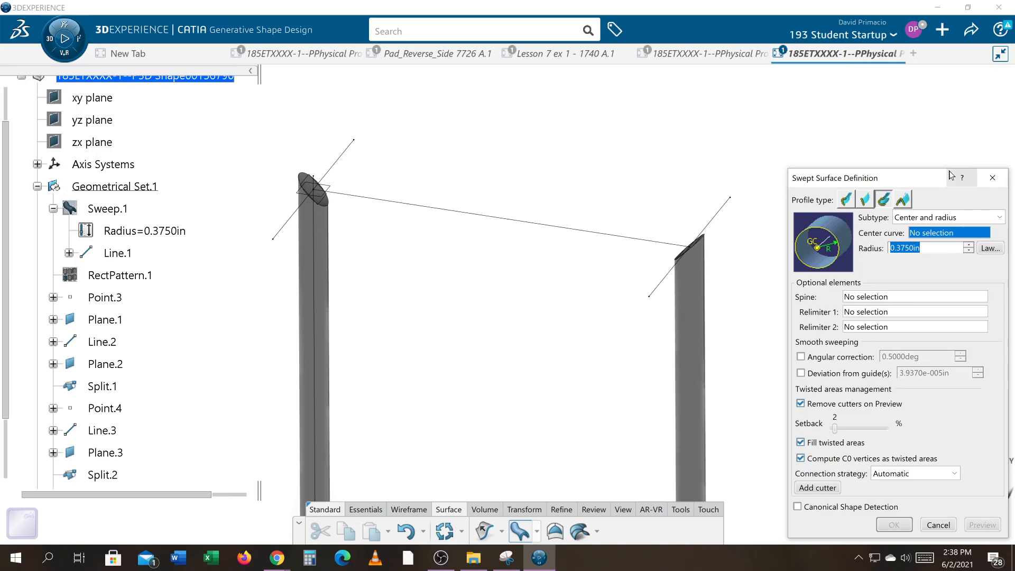
click(992, 178)
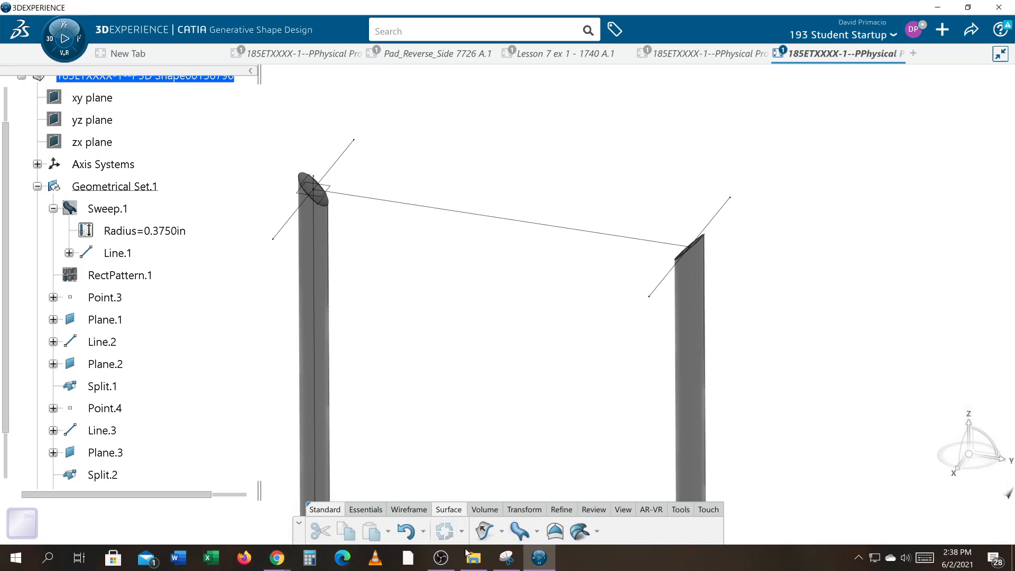
click(502, 531)
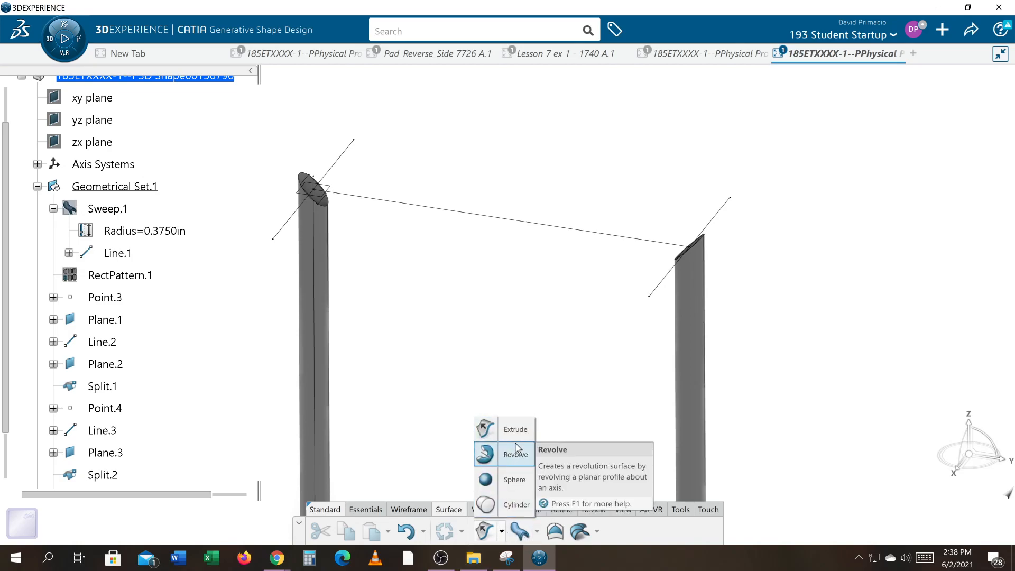
click(520, 508)
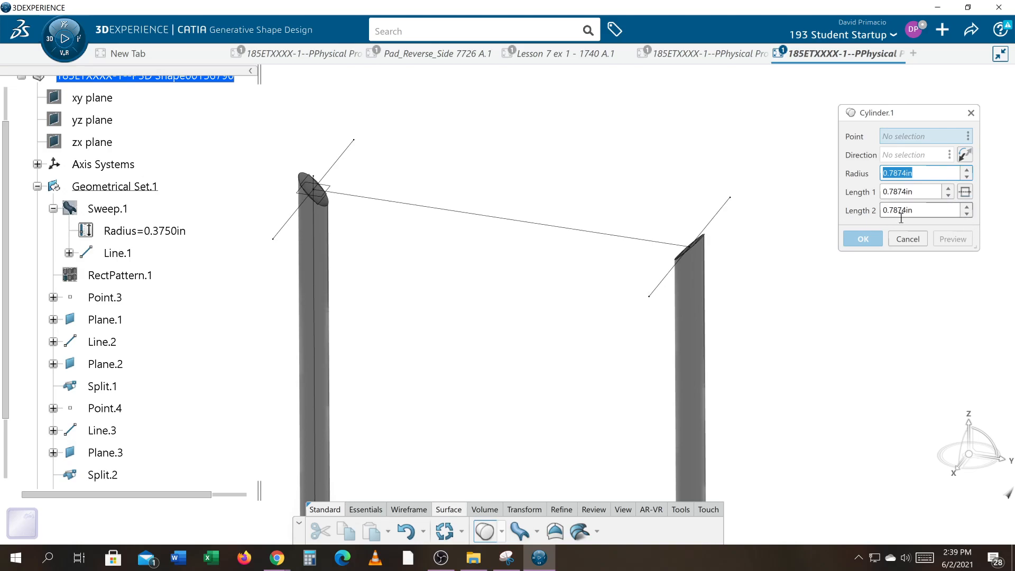
click(944, 211)
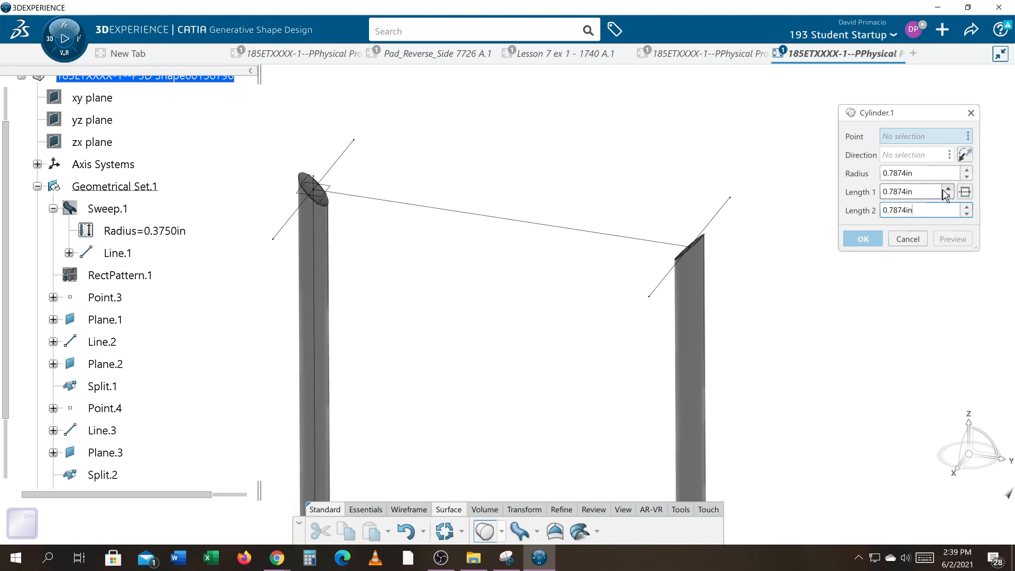
click(965, 191)
click(965, 192)
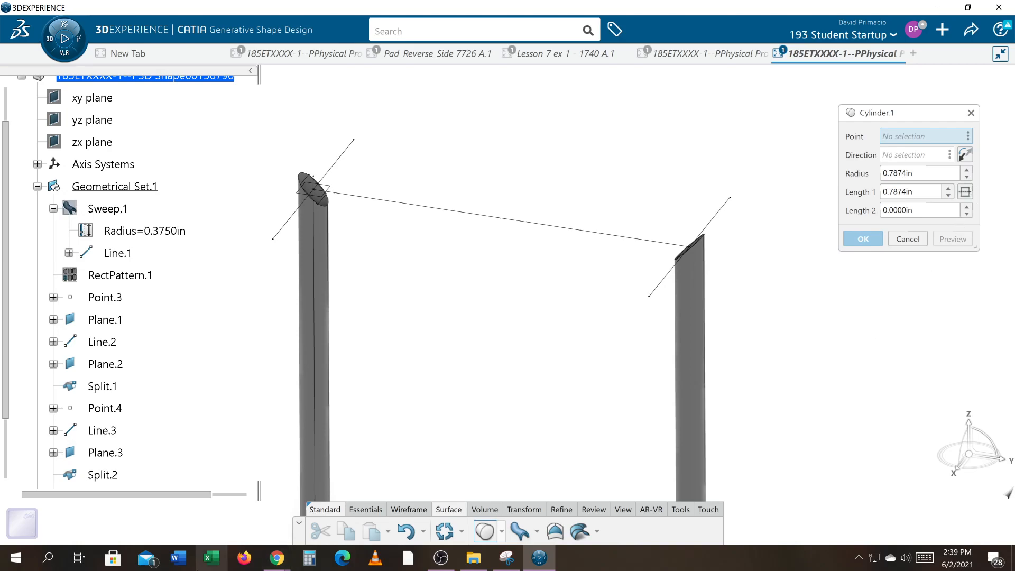
Try a circular center-and-radius sweep along the line between the tube tops and preview how its ends meet the tubes.
click(527, 538)
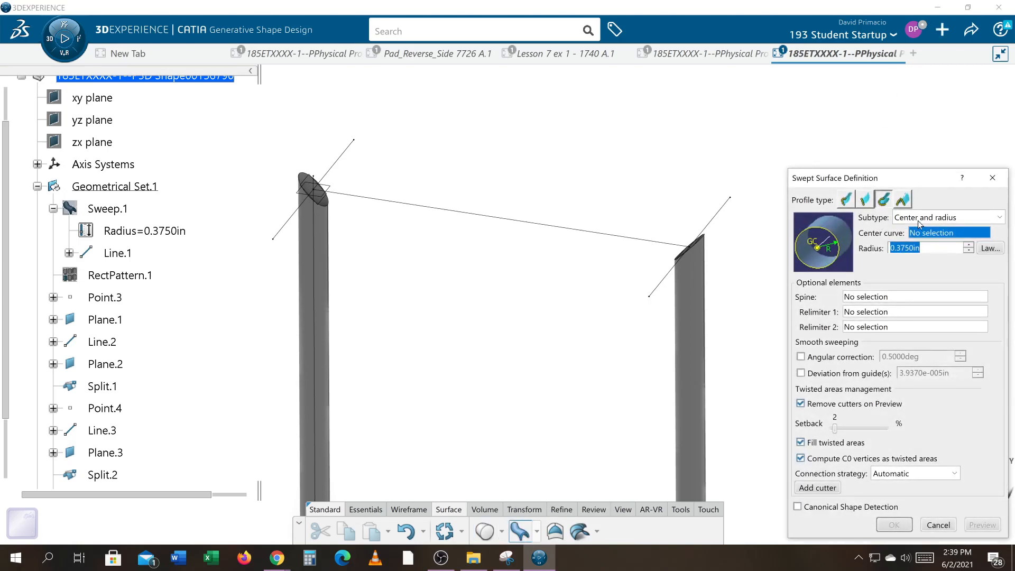
click(497, 217)
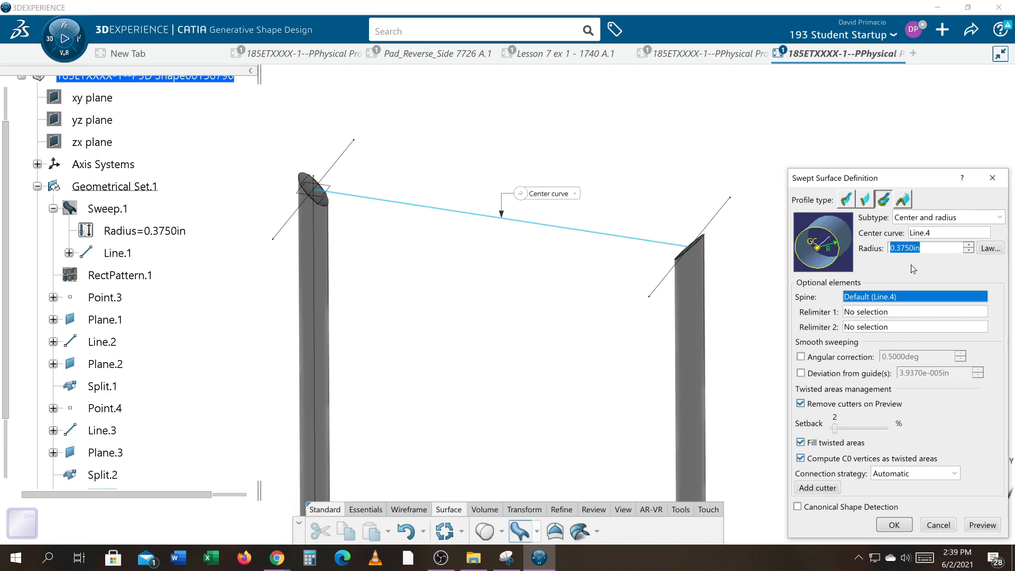
click(980, 524)
middle_drag(408, 358, 296, 331)
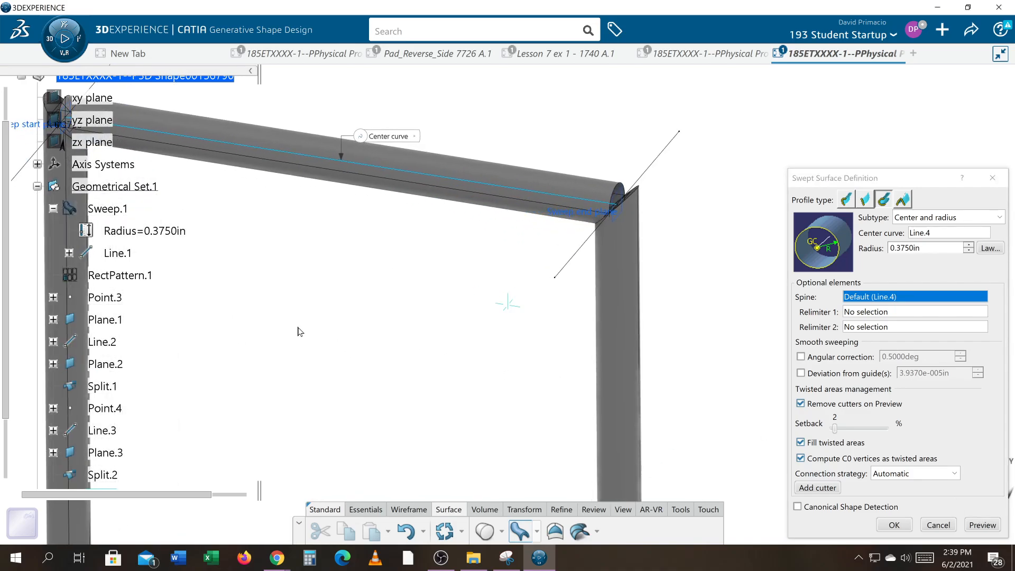
middle_drag(338, 366, 364, 360)
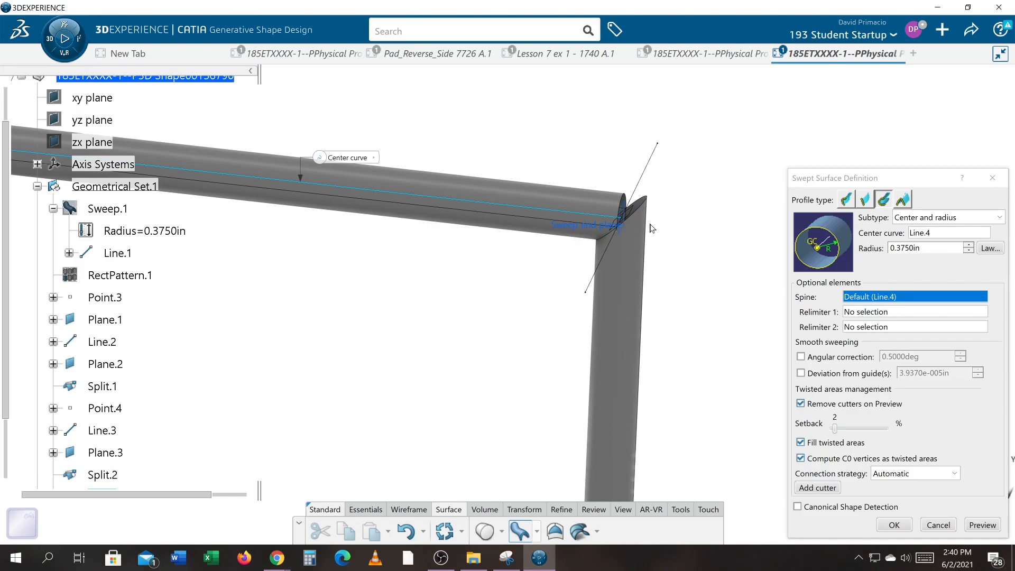
click(866, 312)
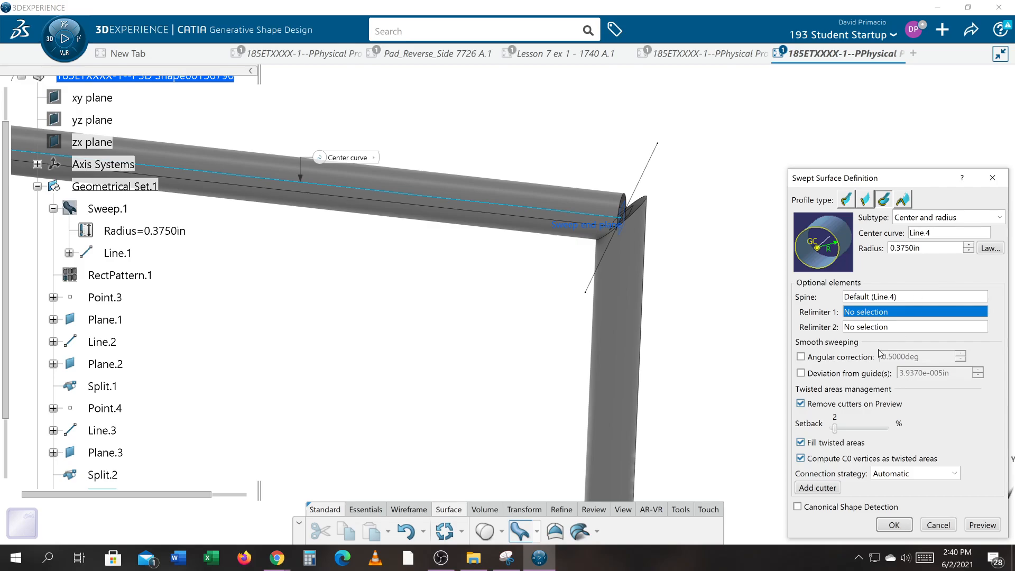
mouse_move(713, 299)
middle_down()
mouse_move(725, 293)
mouse_move(720, 274)
mouse_move(719, 303)
middle_up()
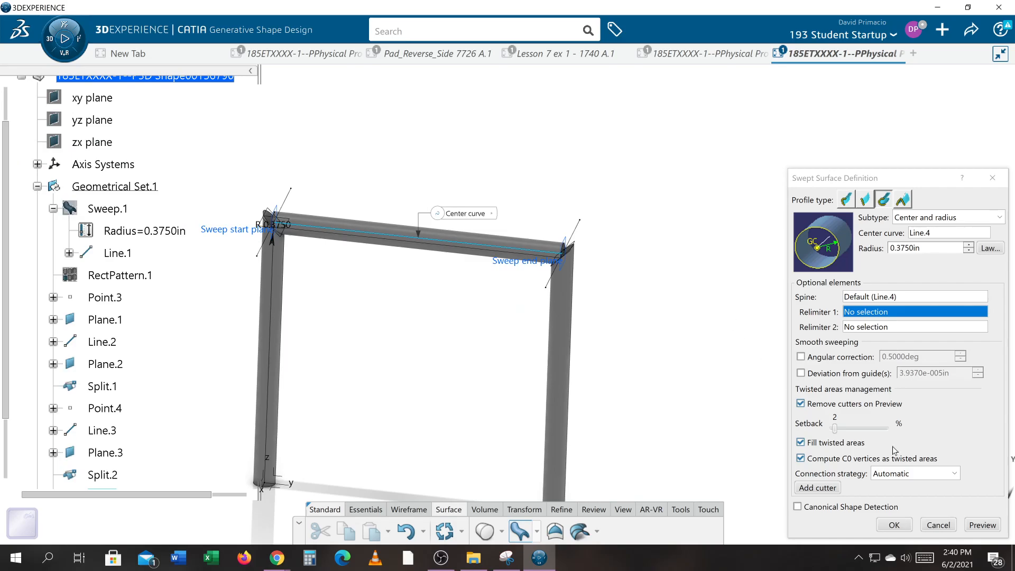
click(939, 525)
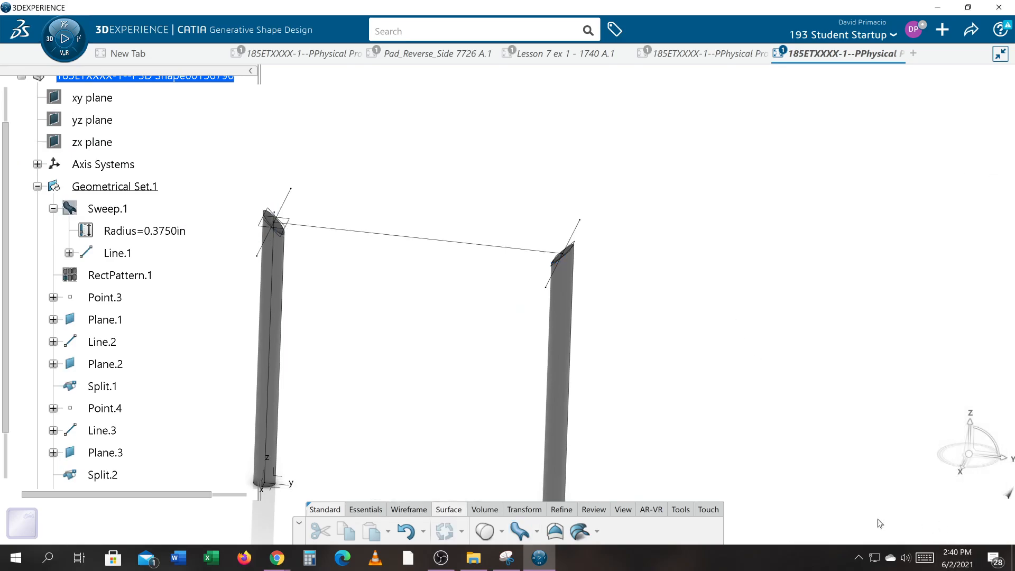
Start a cylinder surface centred on Point.3 along the connecting line's direction, with Length 1 set to 0 in.
click(484, 530)
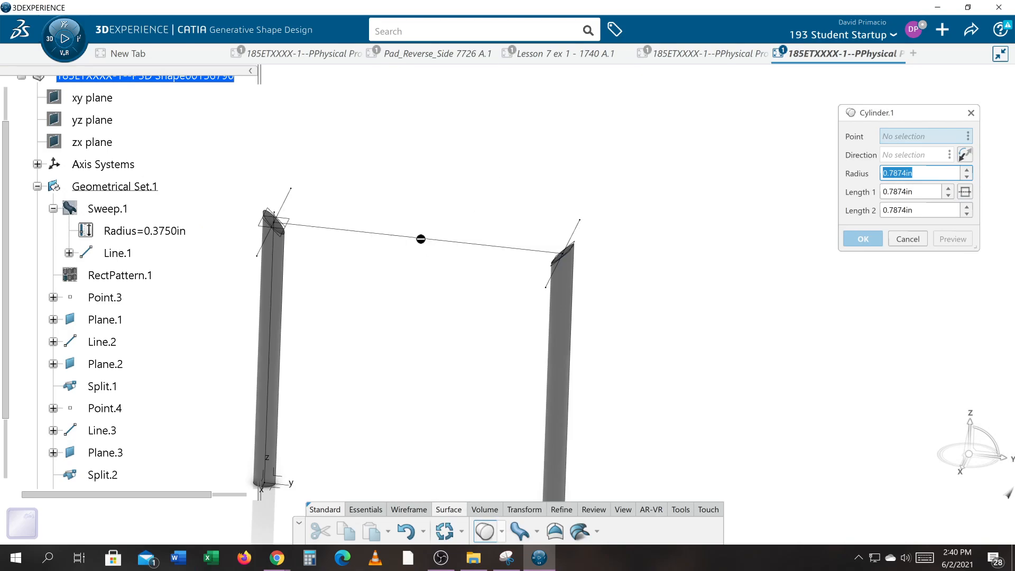
click(420, 238)
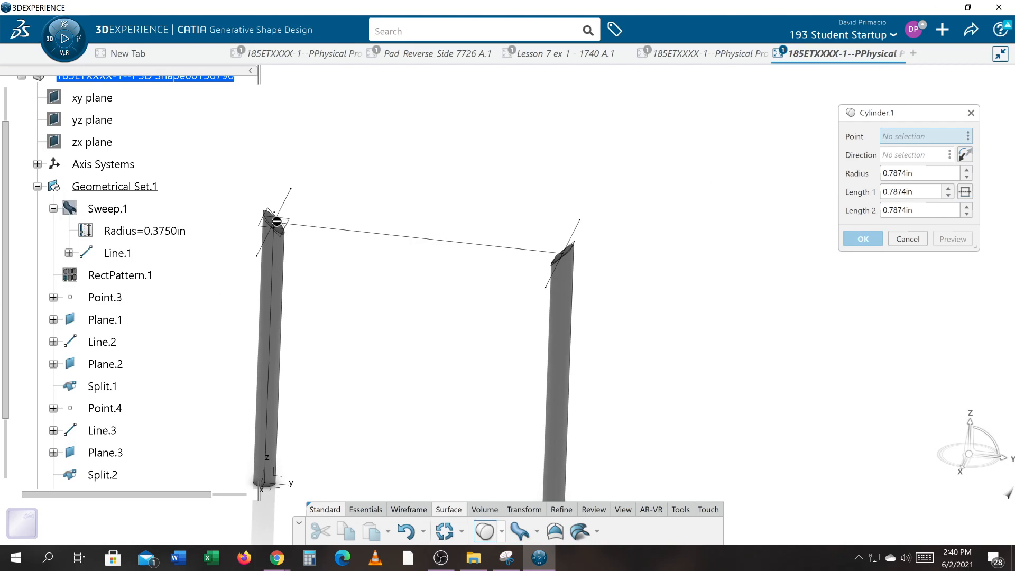
click(108, 298)
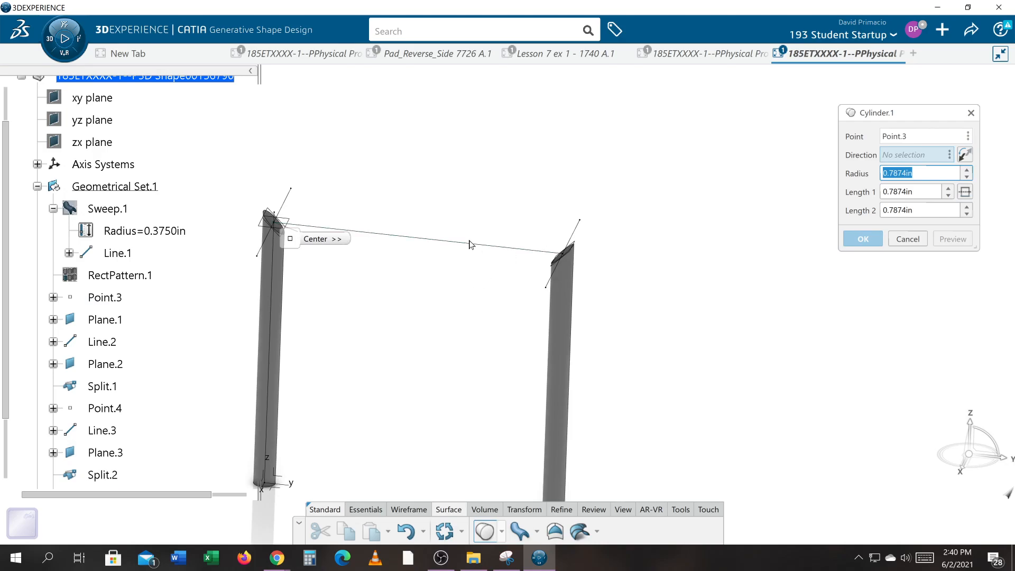
click(477, 251)
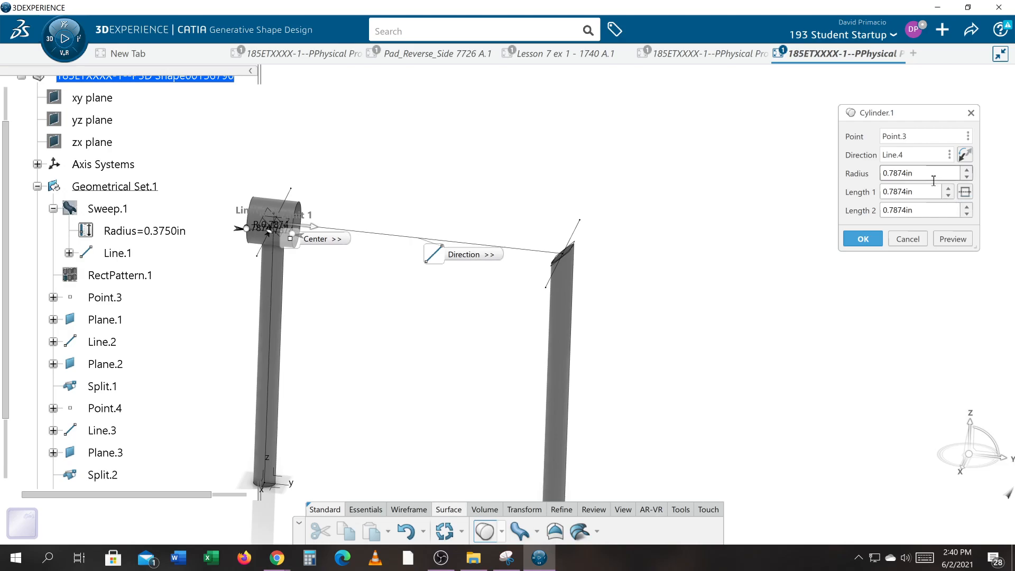
double_click(919, 192)
mouse_move(548, 57)
text(0)
Set the cylinder's radius to half of 1+5/8 in, giving 0.8125 in.
double_click(934, 172)
text(1)
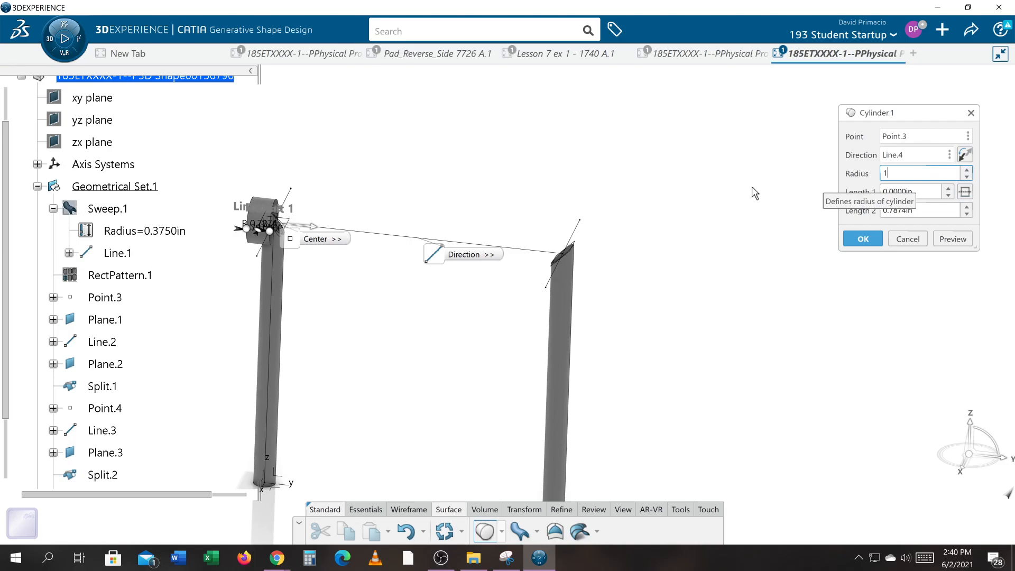
text(+5/8)
key(Tab)
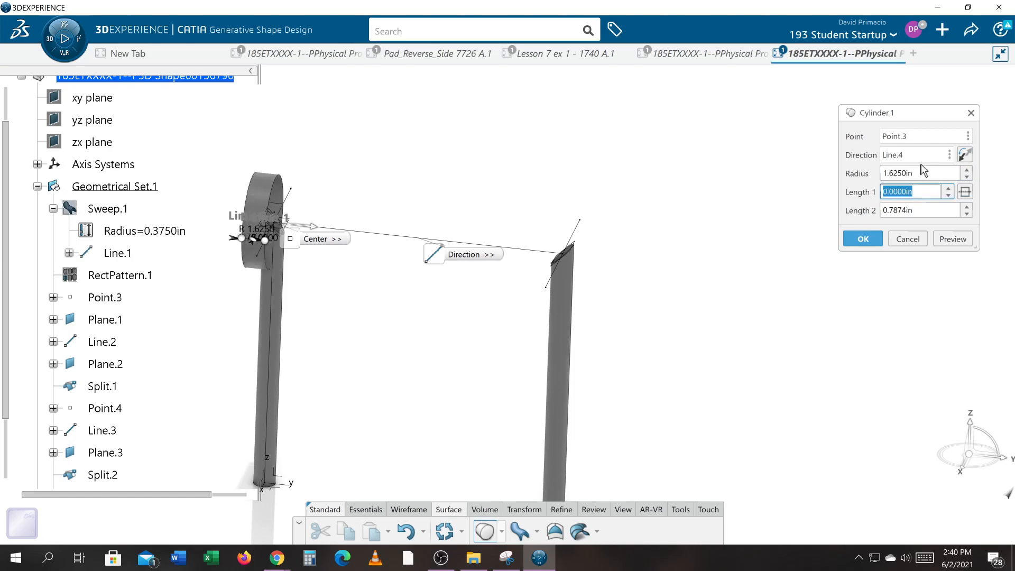
click(909, 174)
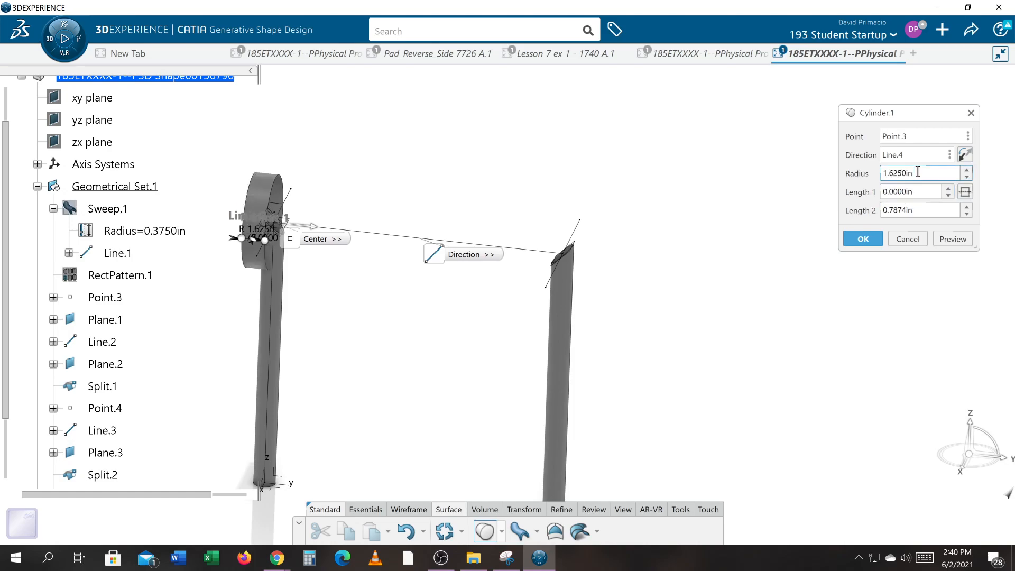
key(BackSpace)
key(BackSpace)
text(/2)
key(Tab)
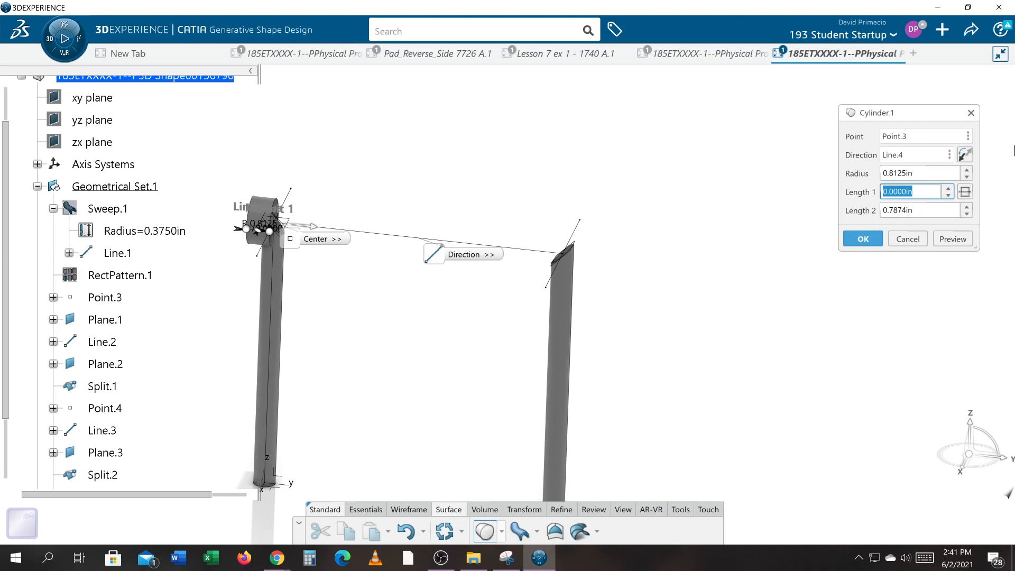
Set the cylinder's Length 2 to 3/8 in and its Length 1 to 10+3/8 in.
click(960, 157)
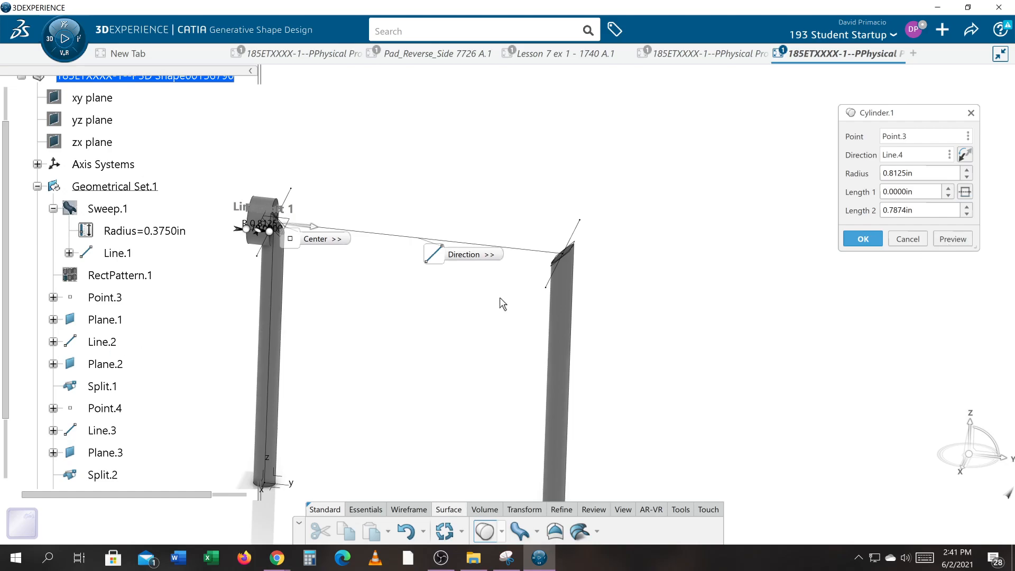
click(928, 210)
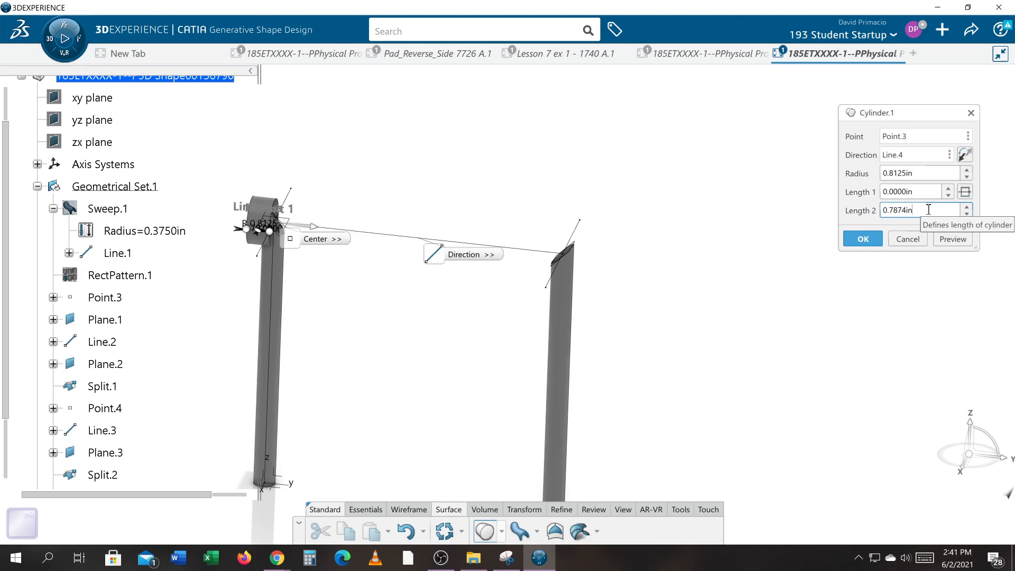
drag(928, 209, 880, 216)
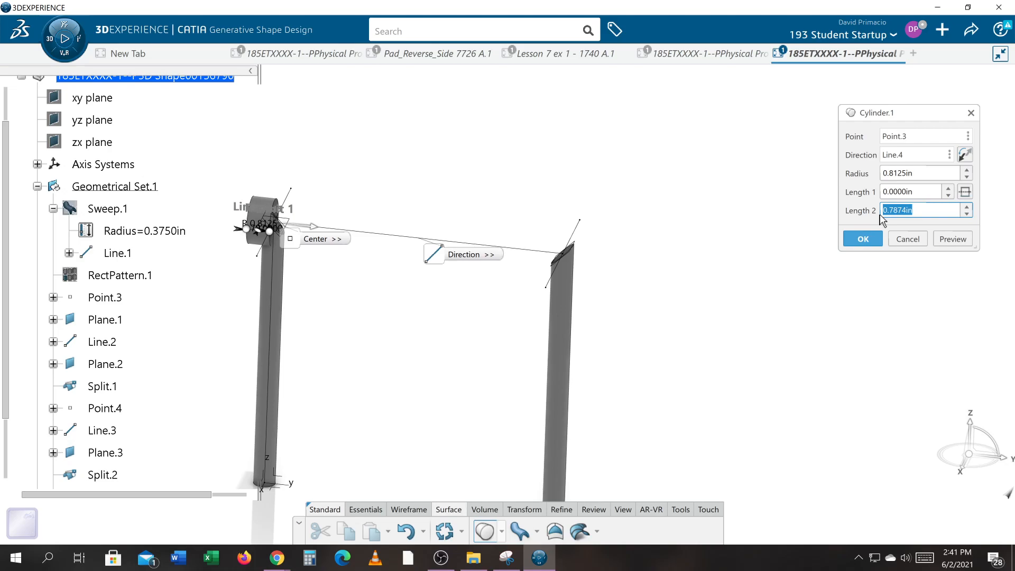
text(3/8)
key(Return)
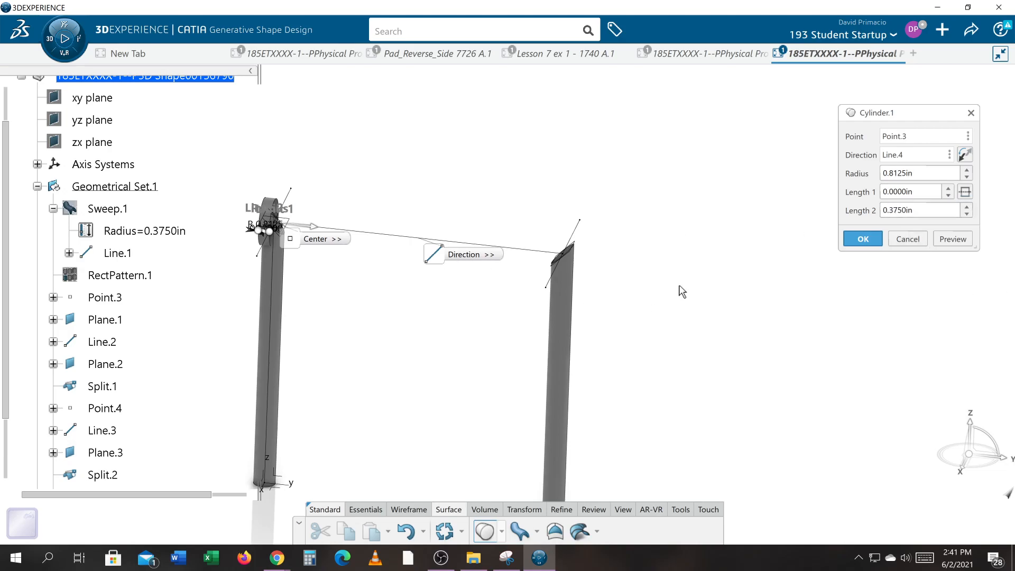
double_click(915, 193)
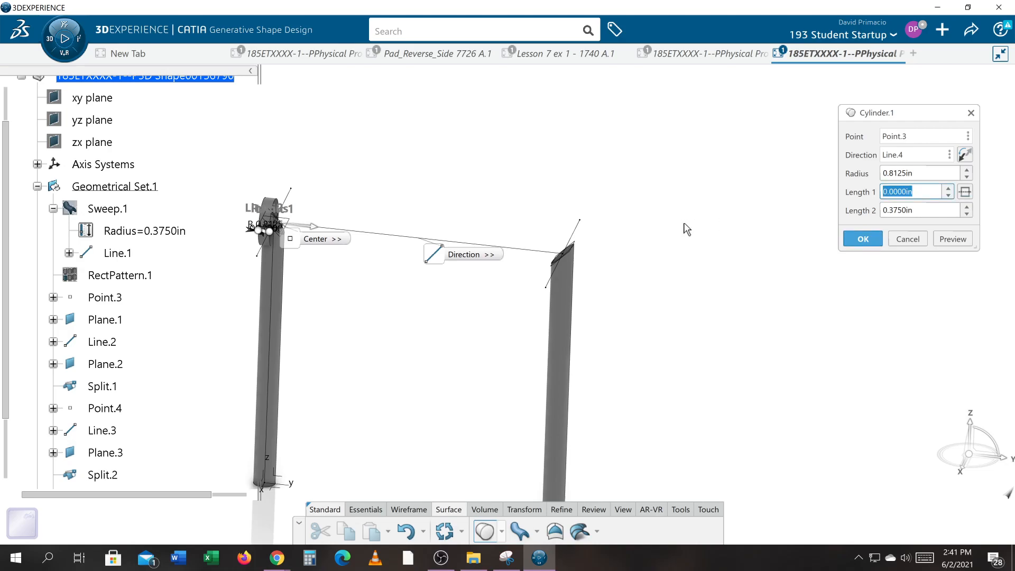
text(10+3/8)
key(Return)
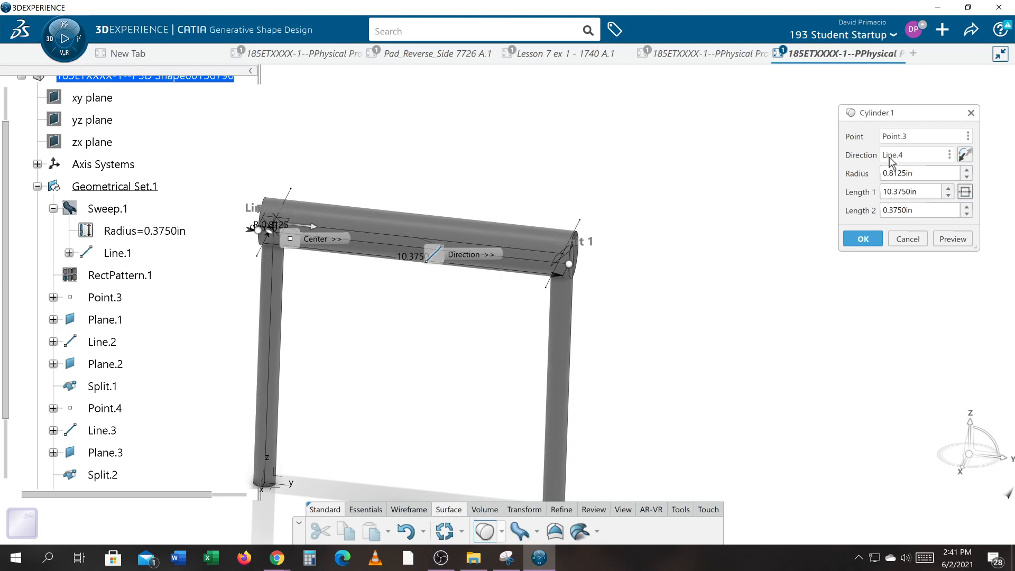
Set the horizontal cylinder's radius to 1+5/8 in.
double_click(925, 175)
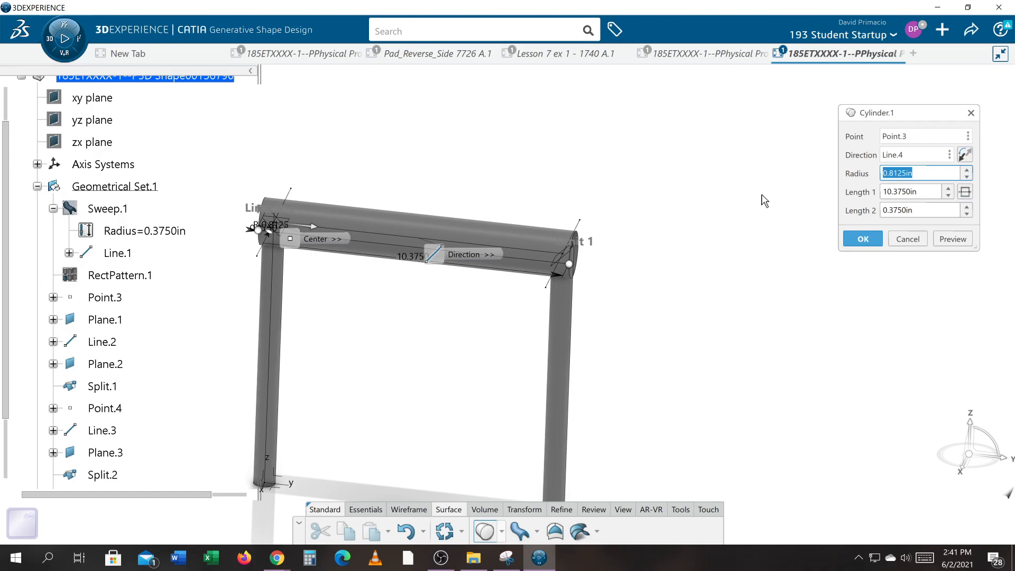
text(1)
key(alt+Tab)
key(alt+Tab)
key(alt+Tab)
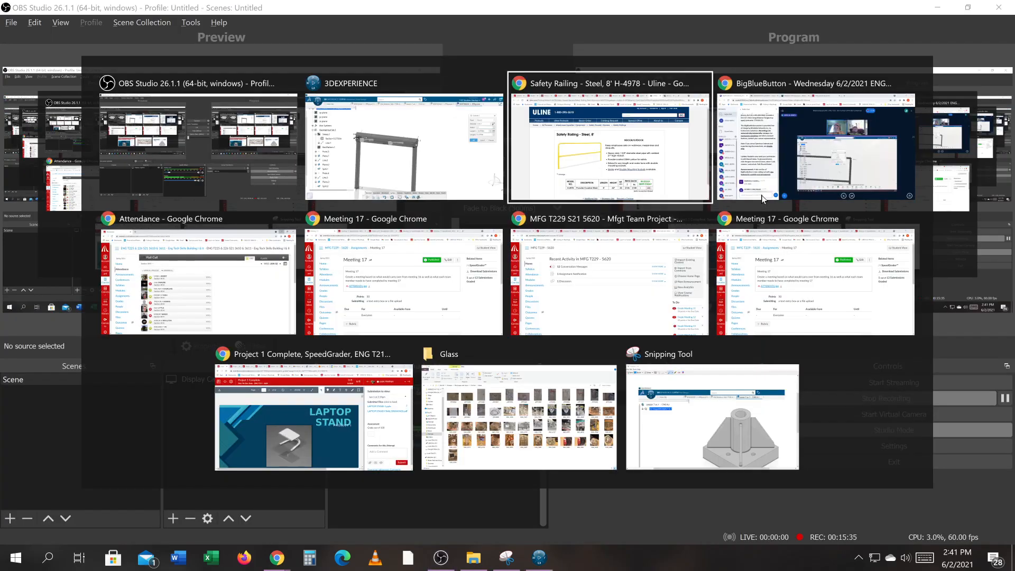
key(alt+Tab)
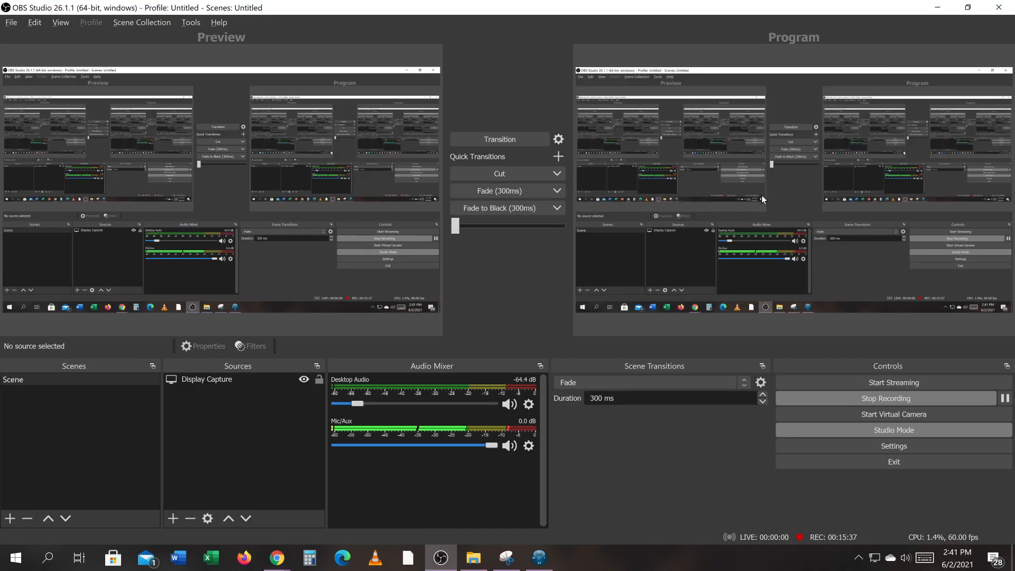
key(alt+Tab)
key(alt+Tab)
key(alt+Tab)
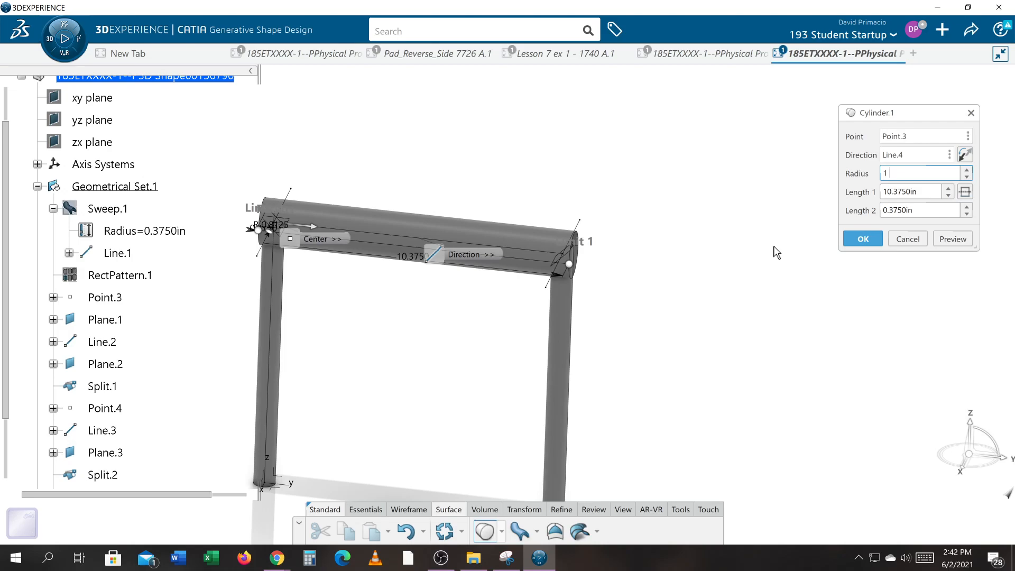
text(+5/8)
key(Tab)
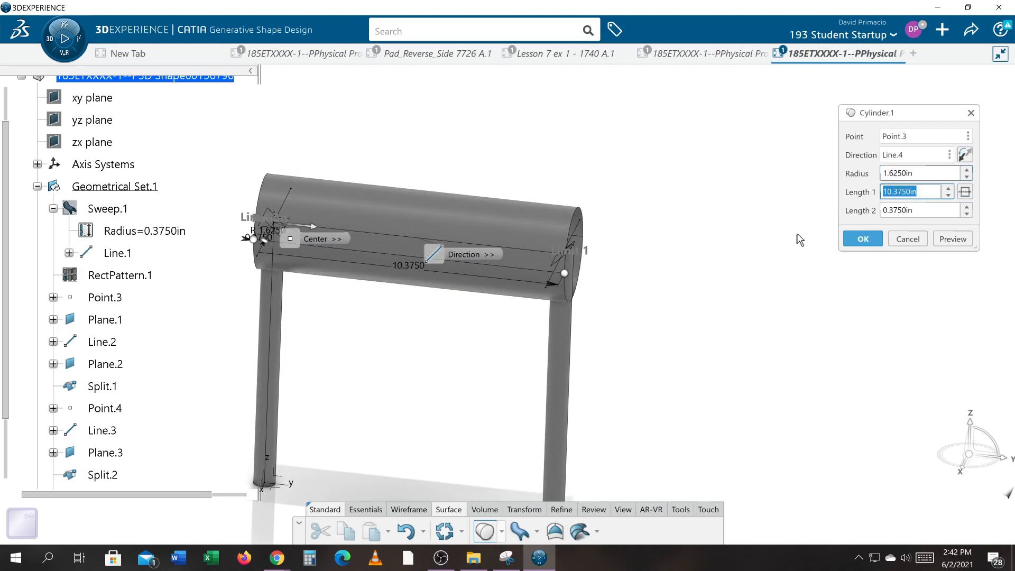
Halve the horizontal cylinder's radius to 0.8125 in and create the cylinder.
click(918, 174)
key(BackSpace)
key(BackSpace)
text(/2)
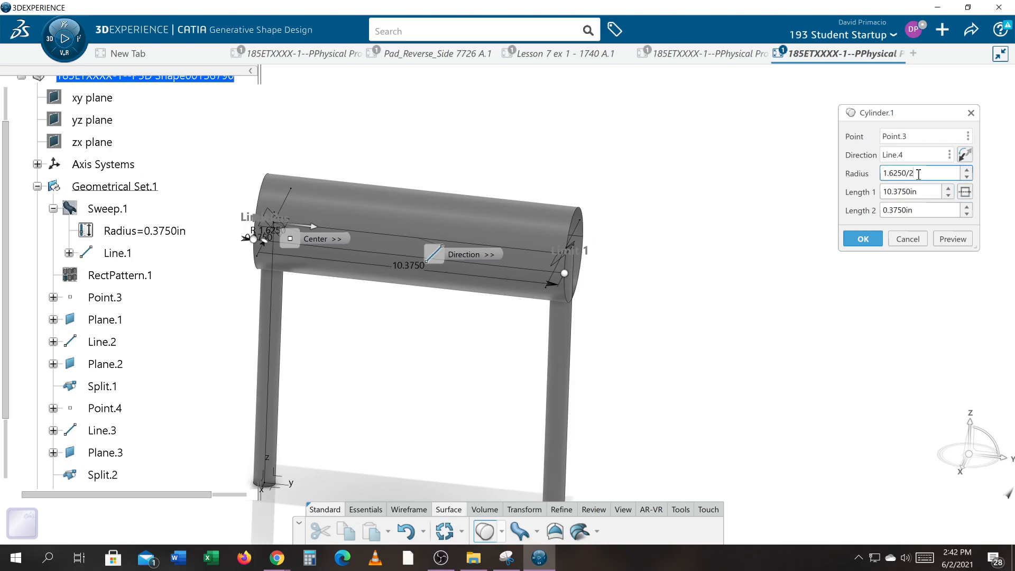
key(Tab)
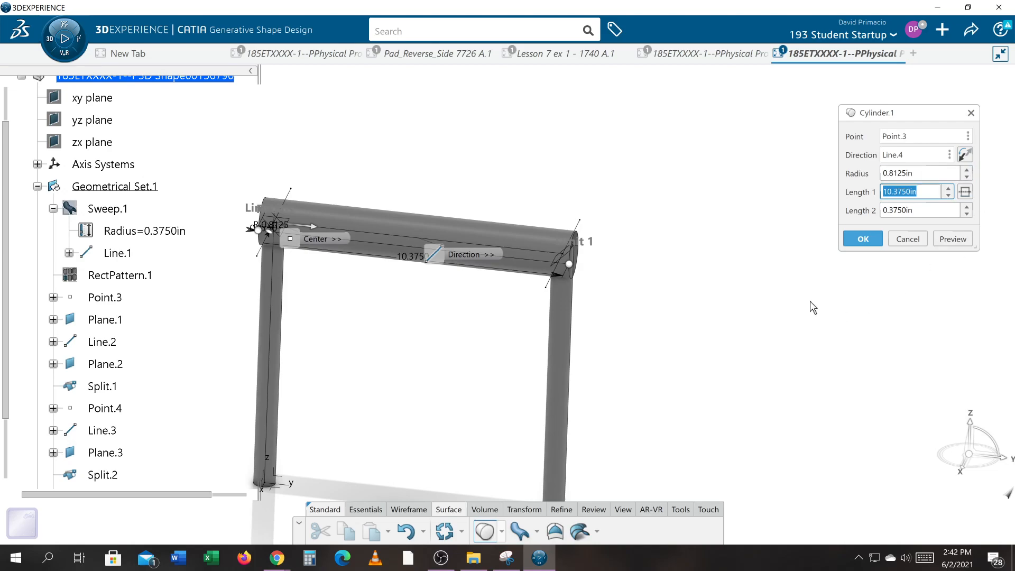
click(863, 240)
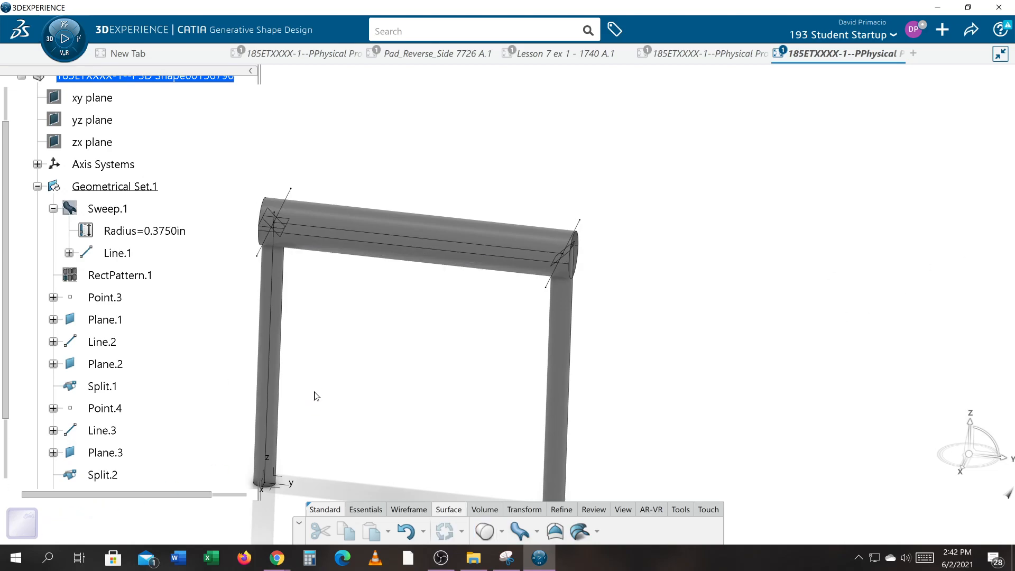
Inspect the first vertical tube's split definition and the radius parameter of Sweep.1, leaving both without edits.
click(285, 406)
double_click(286, 406)
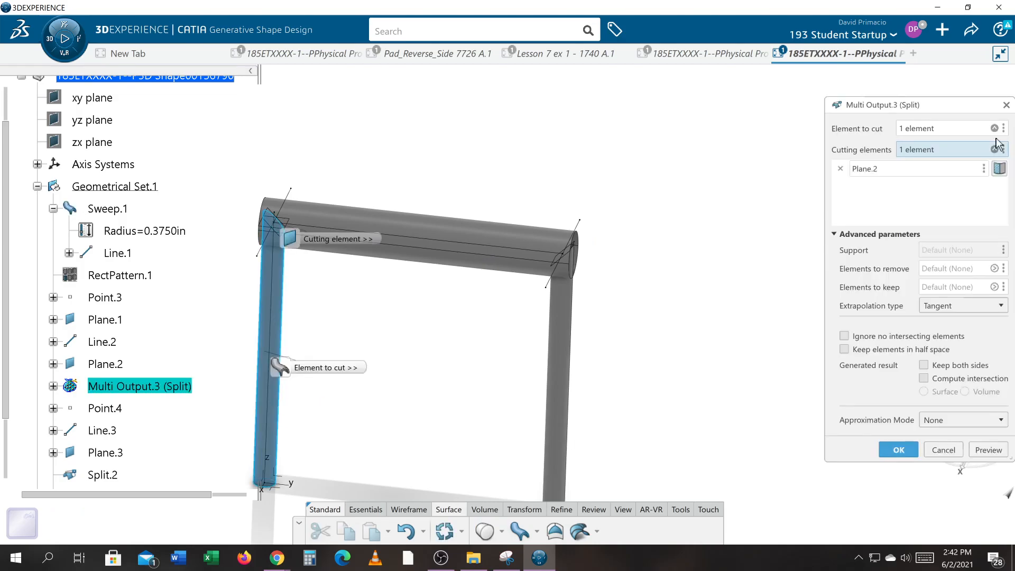
click(943, 450)
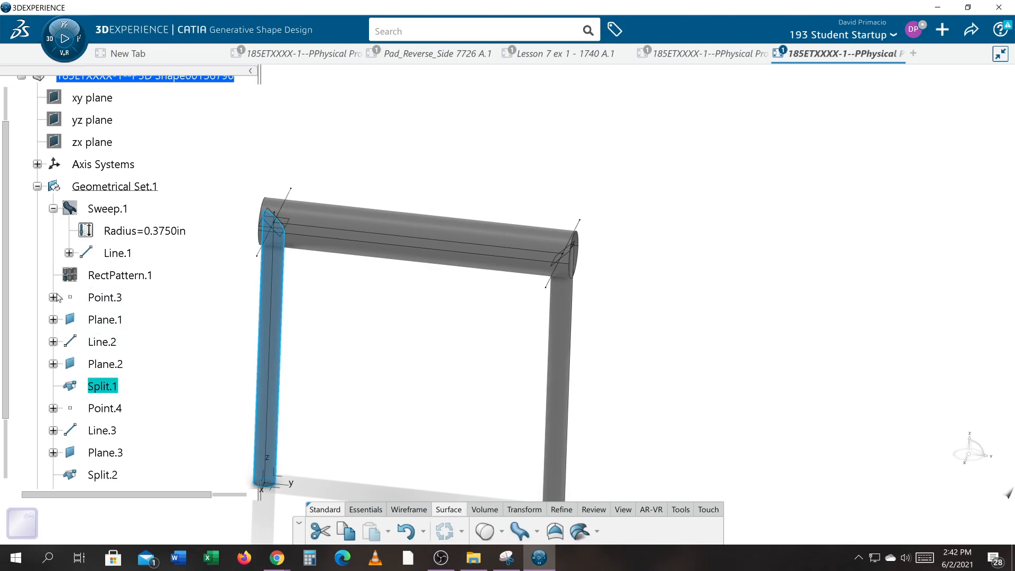
double_click(165, 232)
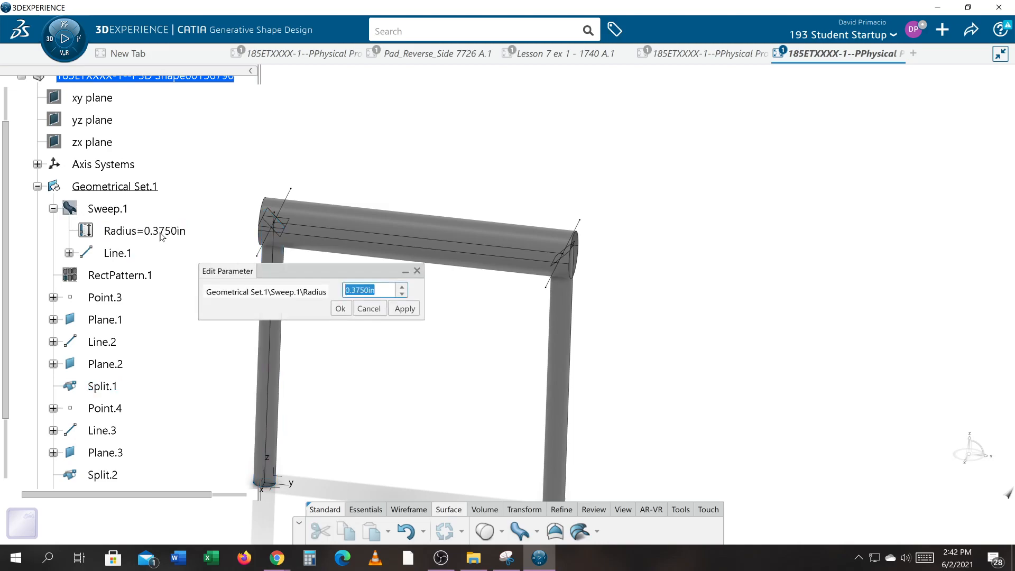
click(370, 310)
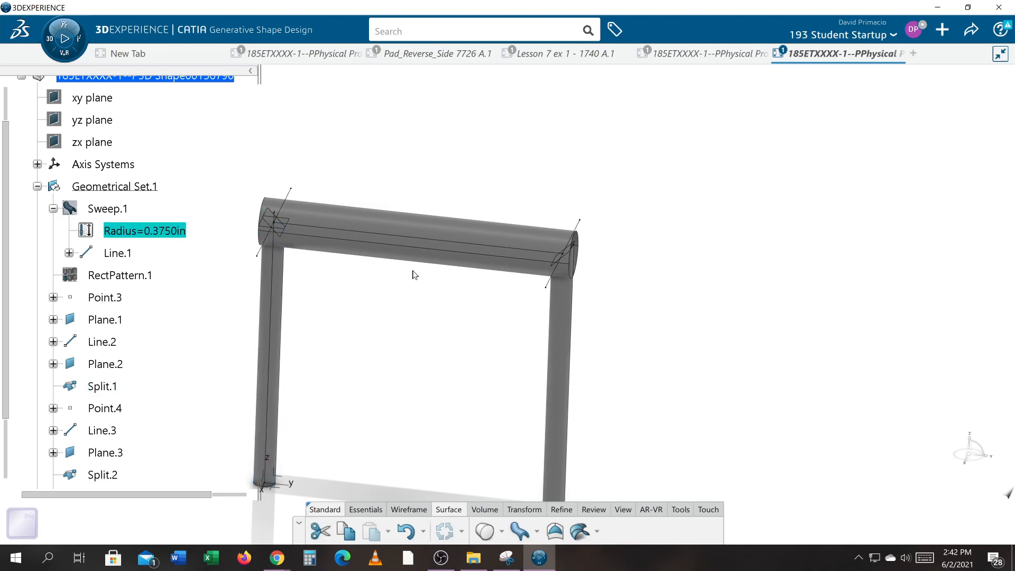
Reopen the horizontal cylinder's definition and set its radius to 3/8 in.
double_click(448, 220)
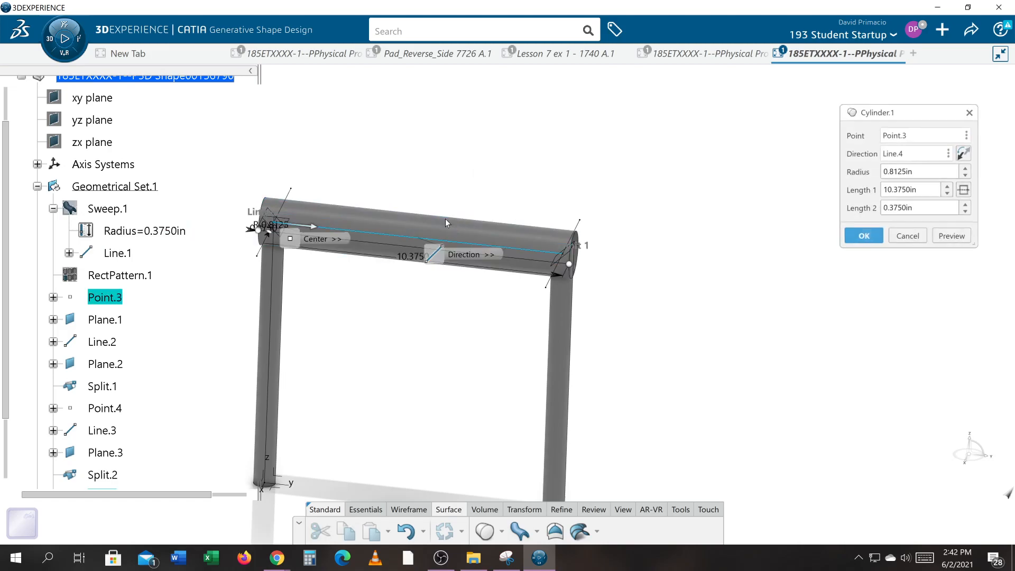
text(3)
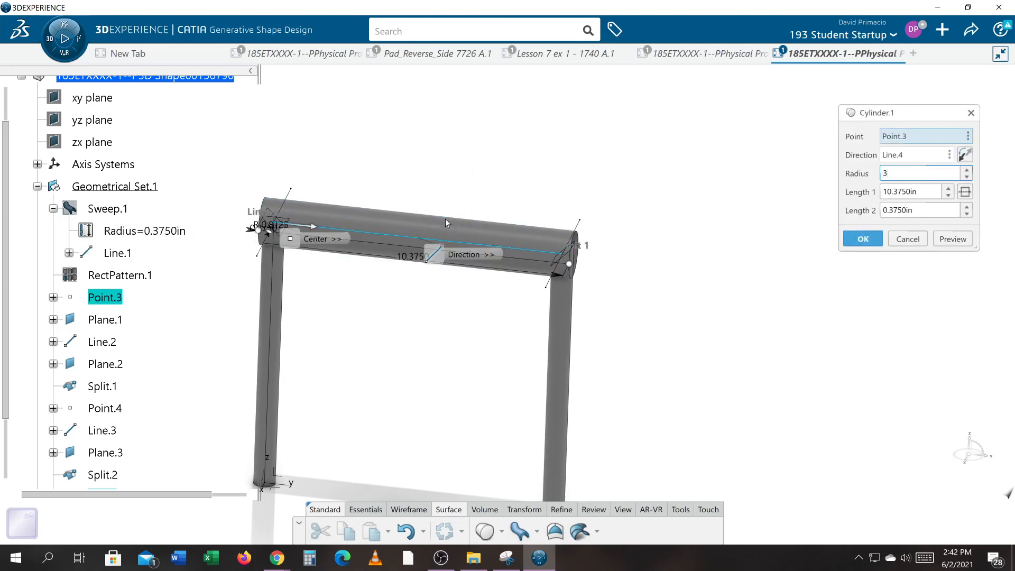
text(/4)
key(Tab)
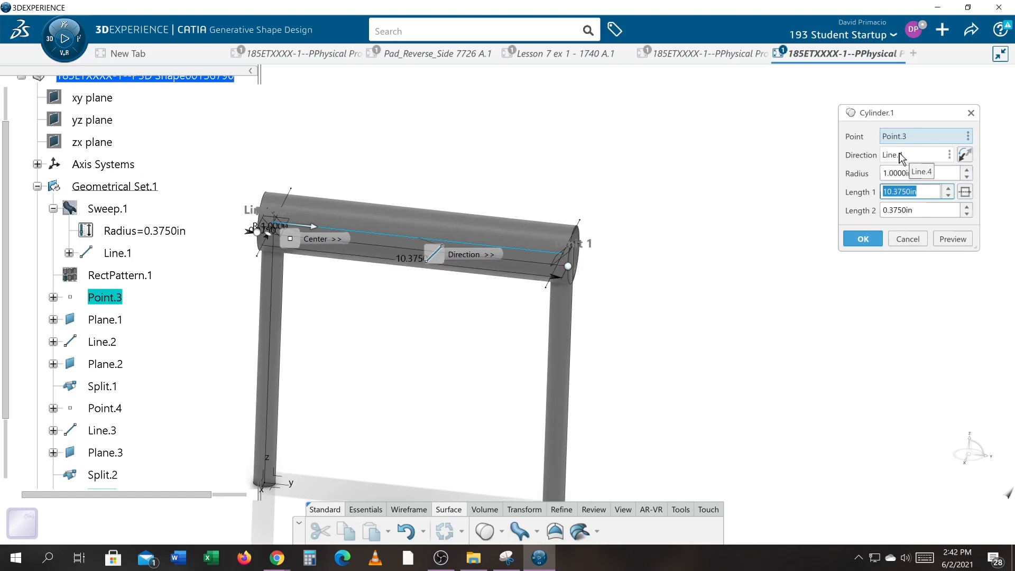
click(923, 179)
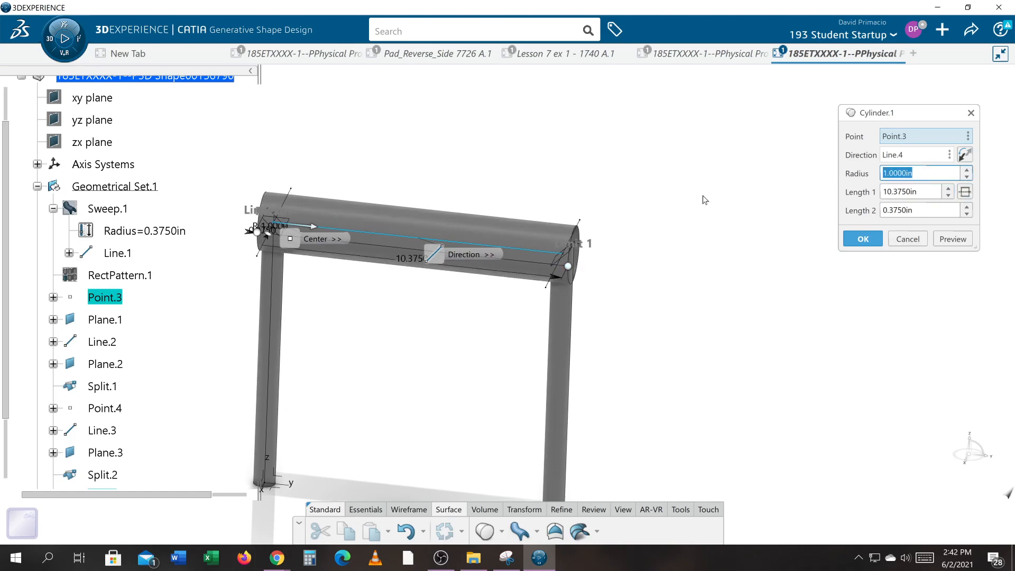
text(3/8)
key(Tab)
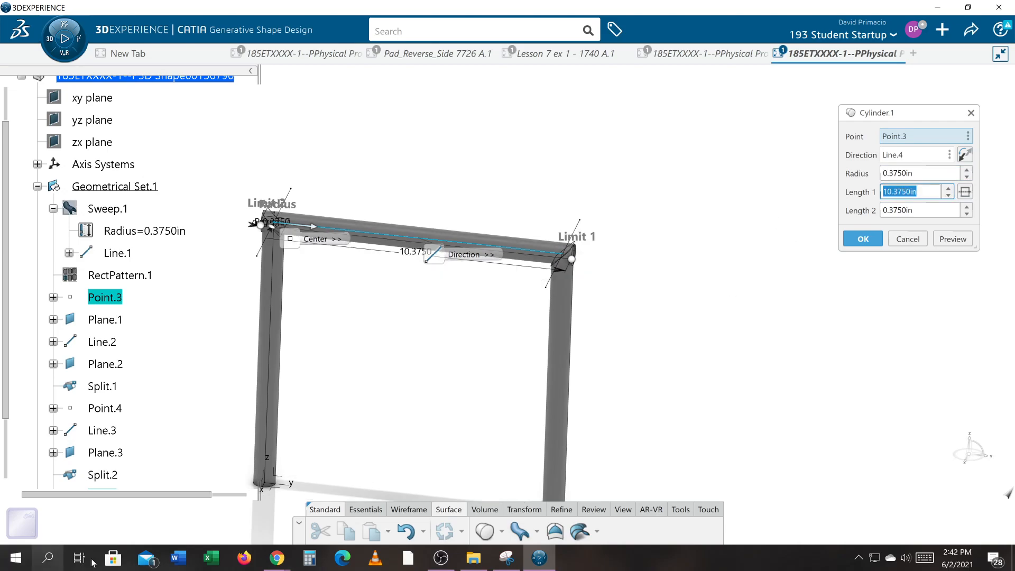
click(439, 557)
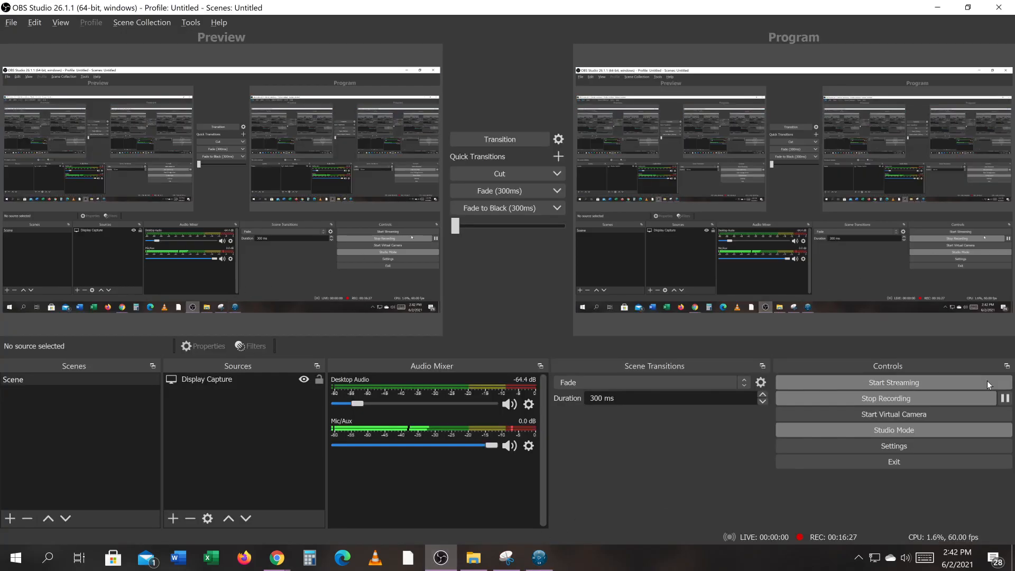